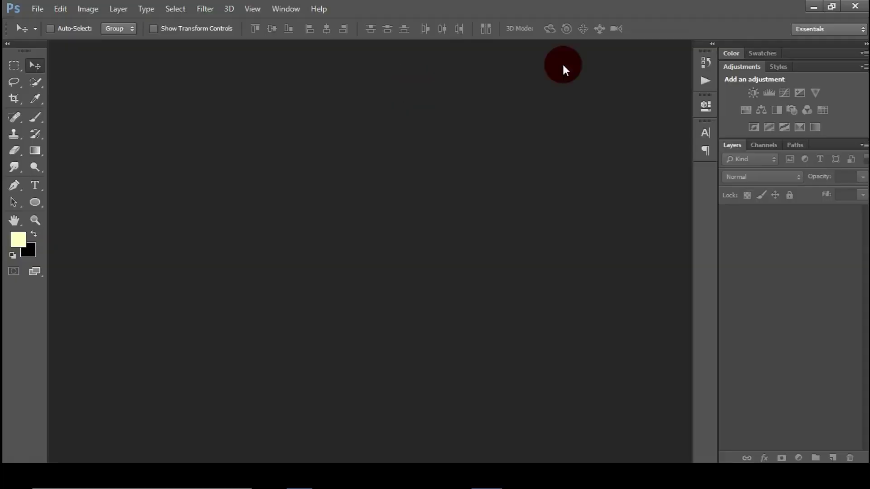
Open backgrund.jpg and fit the whole image on screen
{"action": "left_click", "coordinate": [38, 9]}
{"action": "left_click", "coordinate": [53, 34]}
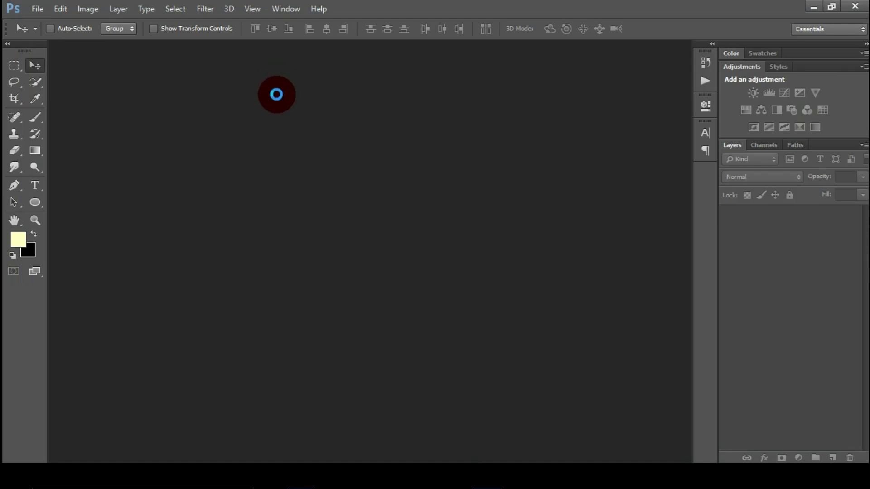
{"action": "left_click", "coordinate": [35, 220]}
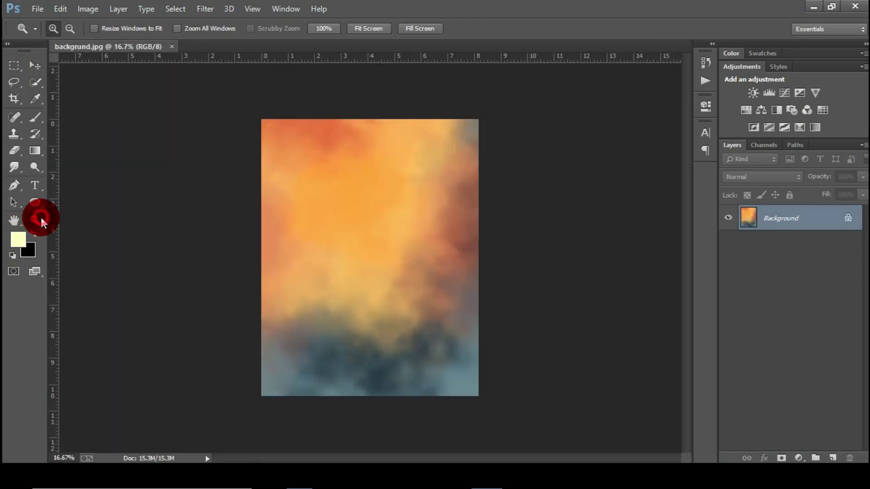
{"action": "right_click", "coordinate": [305, 182]}
{"action": "left_click", "coordinate": [327, 195]}
{"action": "left_click", "coordinate": [35, 65]}
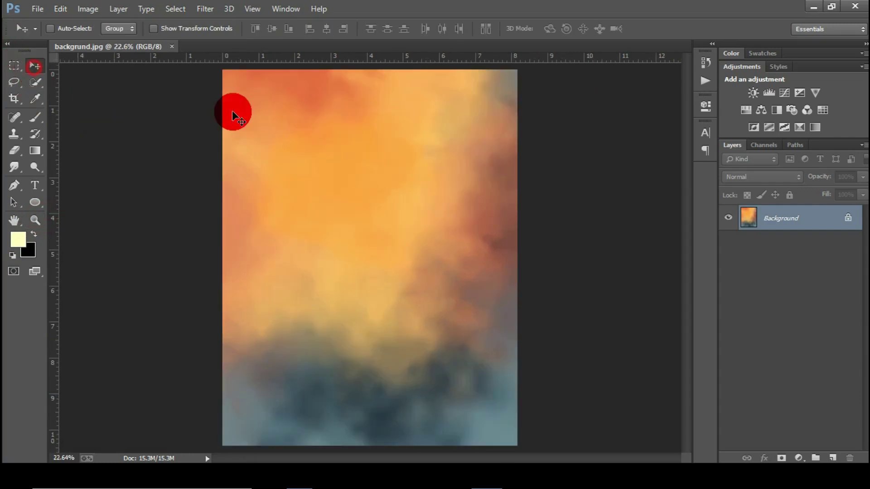
Examine the background document's image size and resolution without changing them
{"action": "left_click", "coordinate": [96, 9]}
{"action": "left_click", "coordinate": [104, 102]}
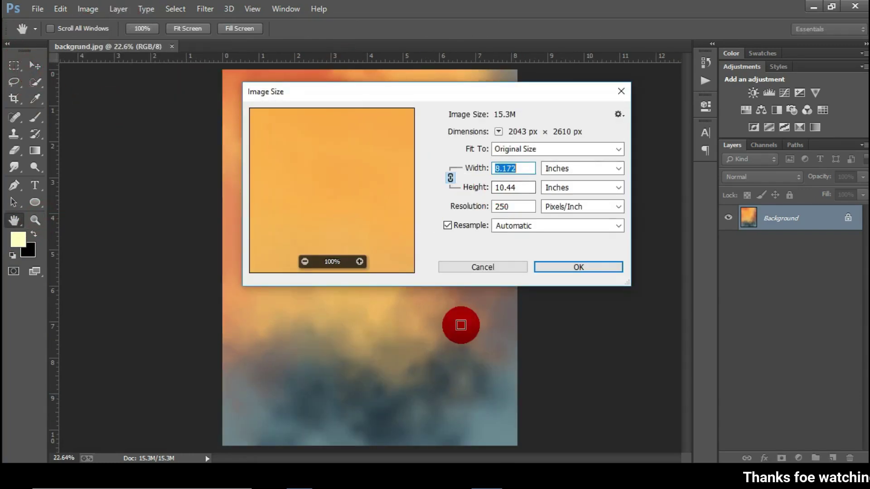
{"action": "left_click", "coordinate": [497, 267]}
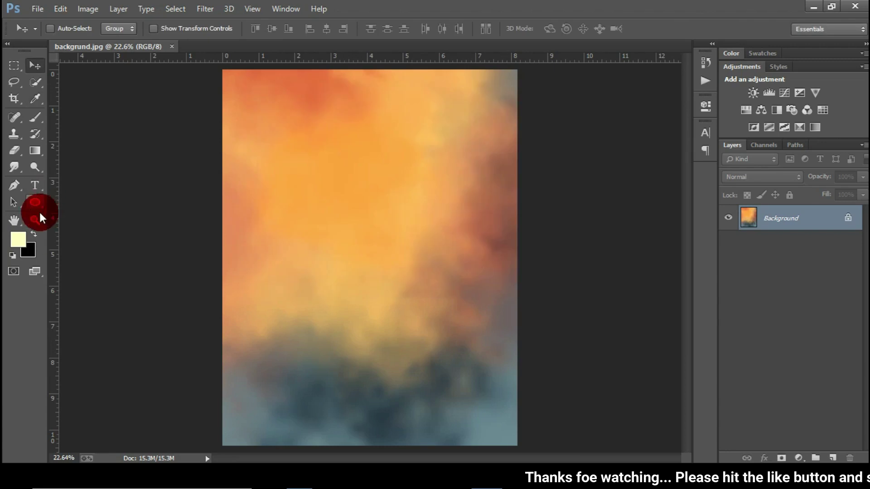
{"action": "left_click", "coordinate": [35, 220]}
{"action": "right_click", "coordinate": [360, 142]}
{"action": "left_click", "coordinate": [28, 65]}
{"action": "left_click", "coordinate": [34, 7]}
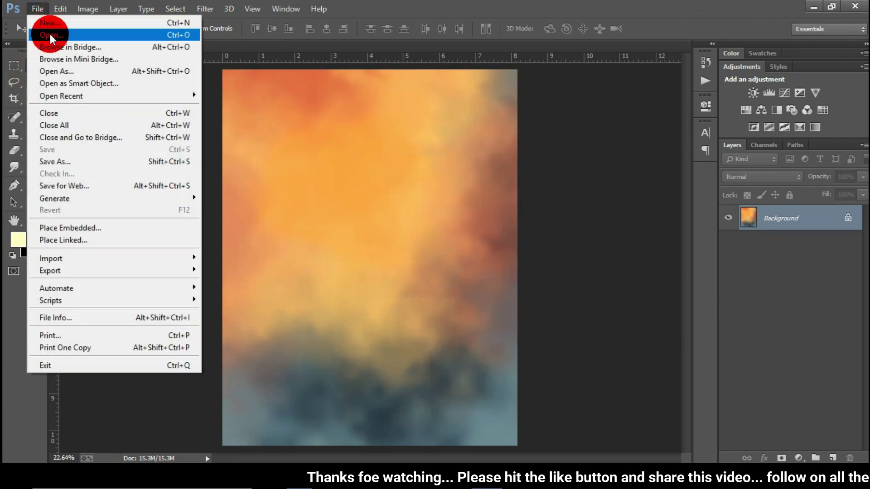
{"action": "left_click", "coordinate": [439, 169]}
Sample the dark blue-grey of the background's lower clouds as the foreground colour with the Eyedropper
{"action": "left_click", "coordinate": [35, 98]}
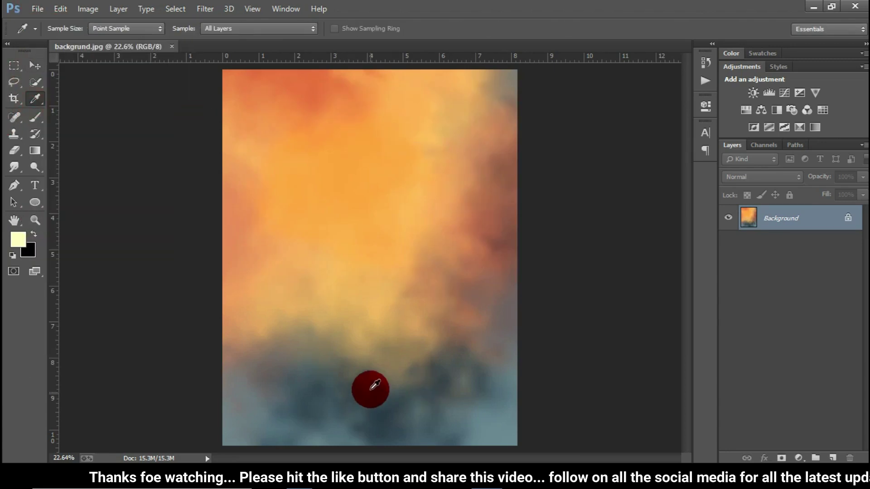
{"action": "left_click", "coordinate": [366, 386]}
{"action": "left_click", "coordinate": [35, 65]}
Open Vaidu1.psd, copy its cut-out child layer into the backgrund document, and close Vaidu1.psd
{"action": "left_click", "coordinate": [39, 9]}
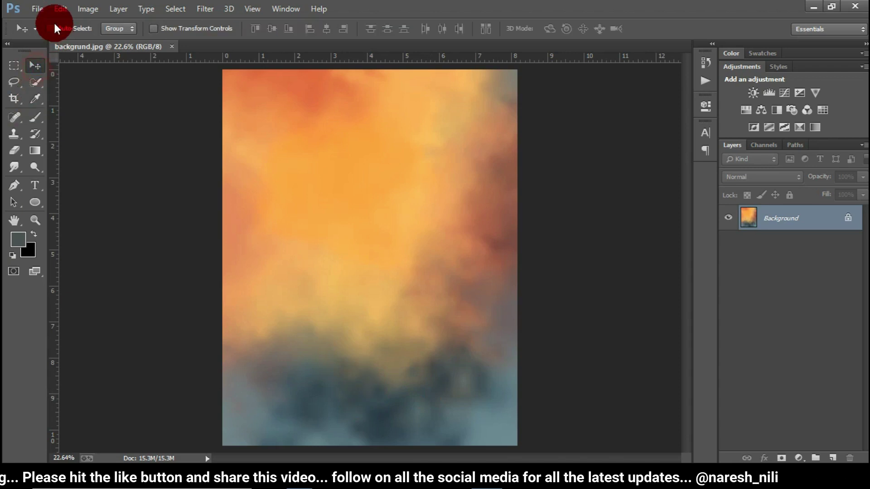
{"action": "left_click", "coordinate": [300, 130]}
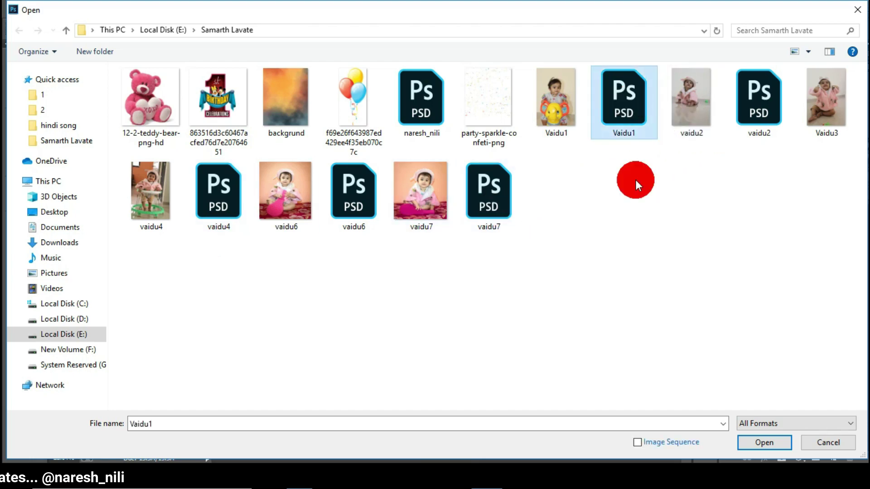
{"action": "left_click", "coordinate": [759, 442]}
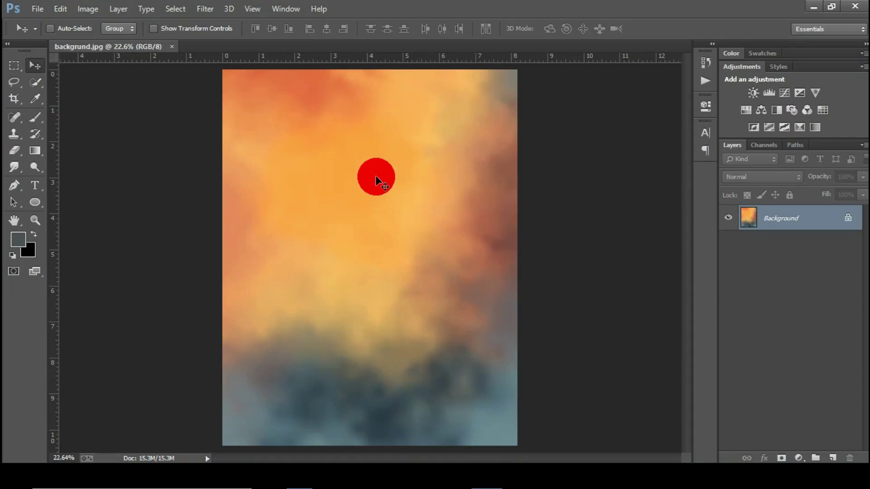
{"action": "left_click_drag", "start_coordinate": [369, 182], "coordinate": [290, 146]}
{"action": "left_click", "coordinate": [333, 51]}
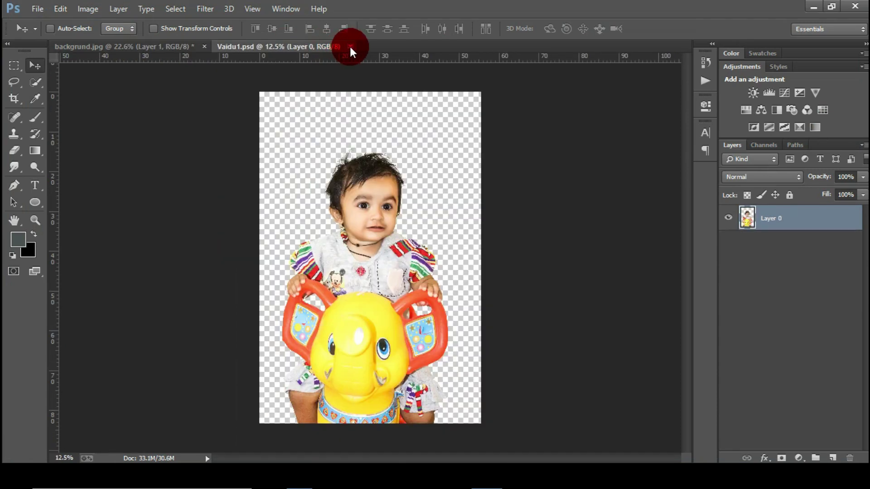
{"action": "left_click", "coordinate": [351, 46]}
Scale the child on the elephant toy to about 49% and place it at the lower centre of the background
{"action": "scroll", "coordinate": [369, 171], "scroll_direction": "down", "scroll_amount": 3}
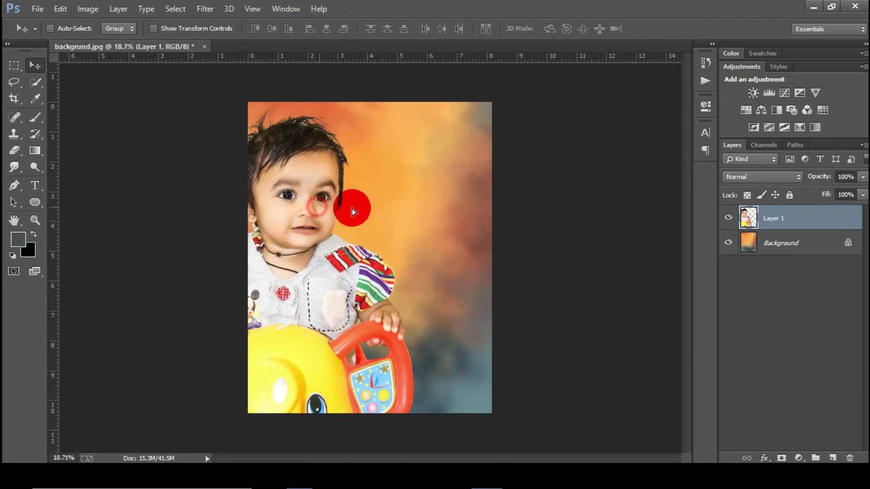
{"action": "left_click_drag", "start_coordinate": [352, 209], "coordinate": [385, 218]}
{"action": "key", "text": "ctrl+t"}
{"action": "scroll", "coordinate": [417, 295], "scroll_direction": "down", "scroll_amount": 2}
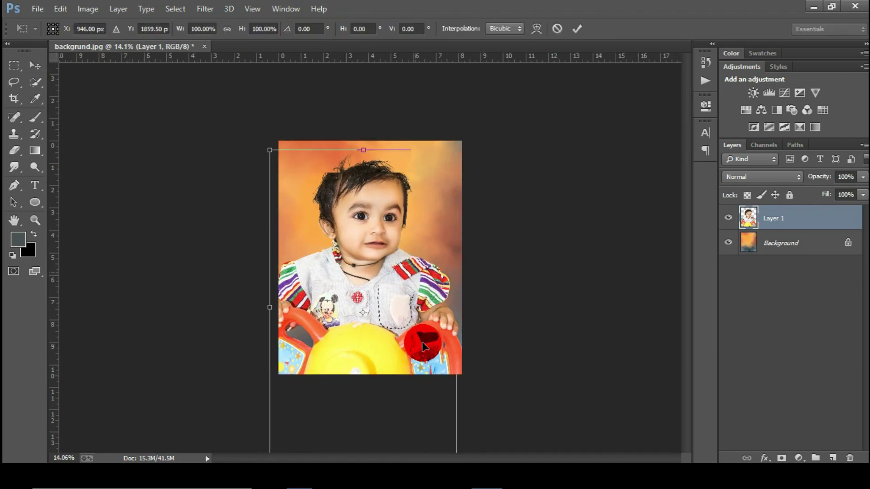
{"action": "left_click_drag", "start_coordinate": [422, 342], "coordinate": [426, 304]}
{"action": "left_click_drag", "start_coordinate": [462, 431], "coordinate": [428, 353]}
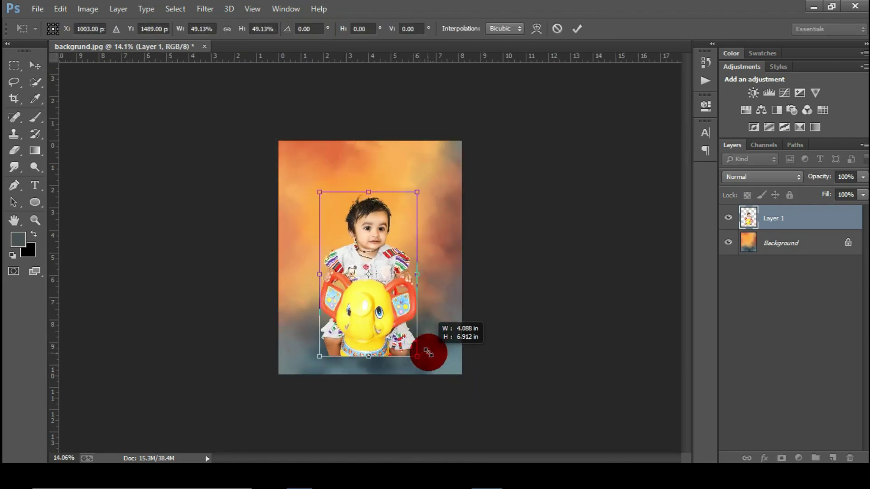
{"action": "key", "text": "Return"}
{"action": "key", "text": "ctrl+0"}
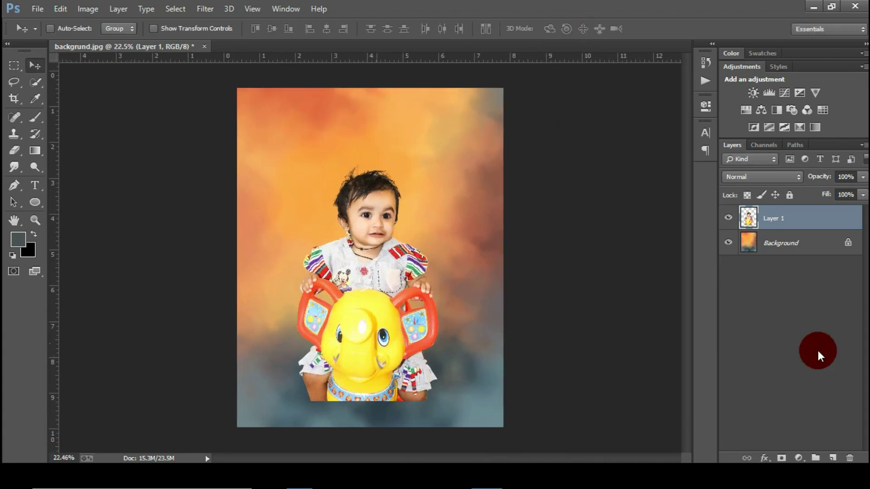
Add a layer mask to Layer 1 and fade out the toy's lower part with a soft eraser of about 1400 px
{"action": "left_click", "coordinate": [36, 119]}
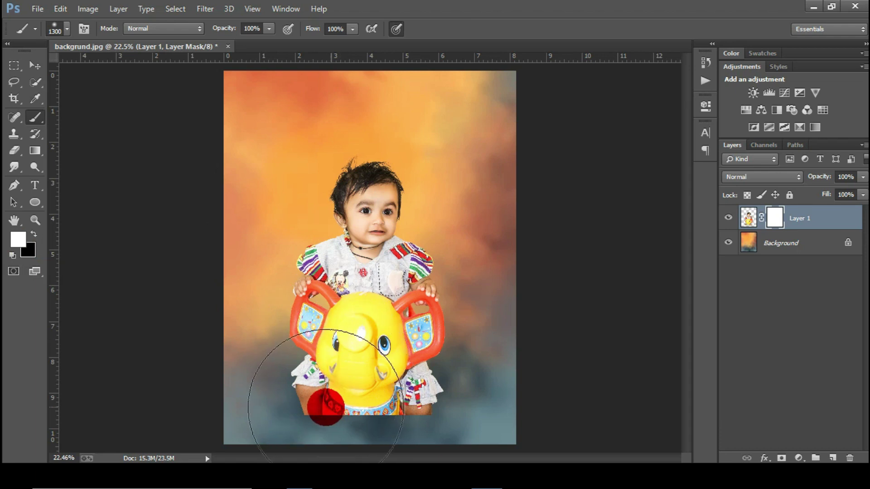
{"action": "mouse_move", "coordinate": [287, 409]}
{"action": "left_mouse_down"}
{"action": "mouse_move", "coordinate": [310, 415]}
{"action": "mouse_move", "coordinate": [250, 389]}
{"action": "mouse_move", "coordinate": [313, 409]}
{"action": "mouse_move", "coordinate": [417, 420]}
{"action": "mouse_move", "coordinate": [488, 397]}
{"action": "mouse_move", "coordinate": [411, 408]}
{"action": "mouse_move", "coordinate": [323, 383]}
{"action": "mouse_move", "coordinate": [282, 386]}
{"action": "mouse_move", "coordinate": [290, 399]}
{"action": "mouse_move", "coordinate": [362, 407]}
{"action": "mouse_move", "coordinate": [436, 401]}
{"action": "mouse_move", "coordinate": [486, 375]}
{"action": "mouse_move", "coordinate": [449, 398]}
{"action": "mouse_move", "coordinate": [386, 409]}
{"action": "mouse_move", "coordinate": [259, 373]}
{"action": "mouse_move", "coordinate": [273, 413]}
{"action": "left_mouse_up"}
{"action": "left_click", "coordinate": [14, 150]}
{"action": "left_click", "coordinate": [250, 389]}
{"action": "key", "text": "bracketright"}
{"action": "key", "text": "bracketright"}
{"action": "key", "text": "bracketright"}
{"action": "key", "text": "bracketleft"}
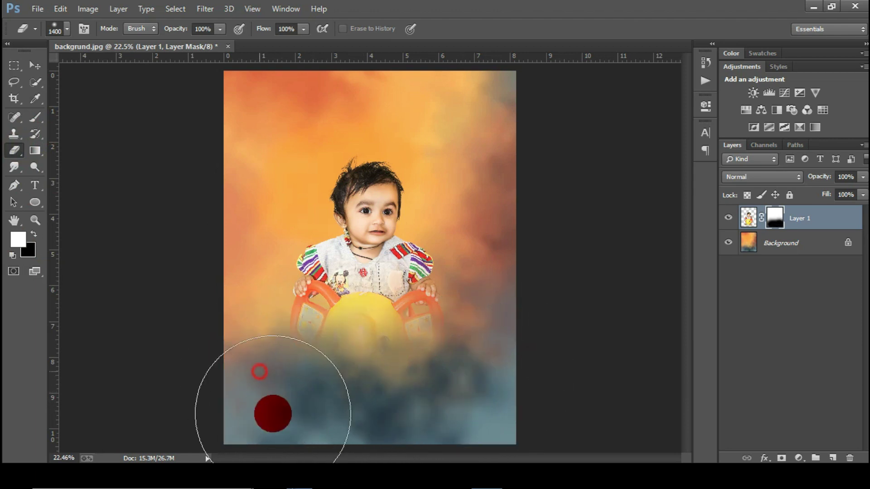
Move the faded child of Layer 1 lower on the background and scale it down slightly
{"action": "left_click", "coordinate": [35, 65]}
{"action": "left_click_drag", "start_coordinate": [382, 286], "coordinate": [388, 331]}
{"action": "scroll", "coordinate": [376, 299], "scroll_direction": "up", "scroll_amount": 1}
{"action": "key", "text": "ctrl+t"}
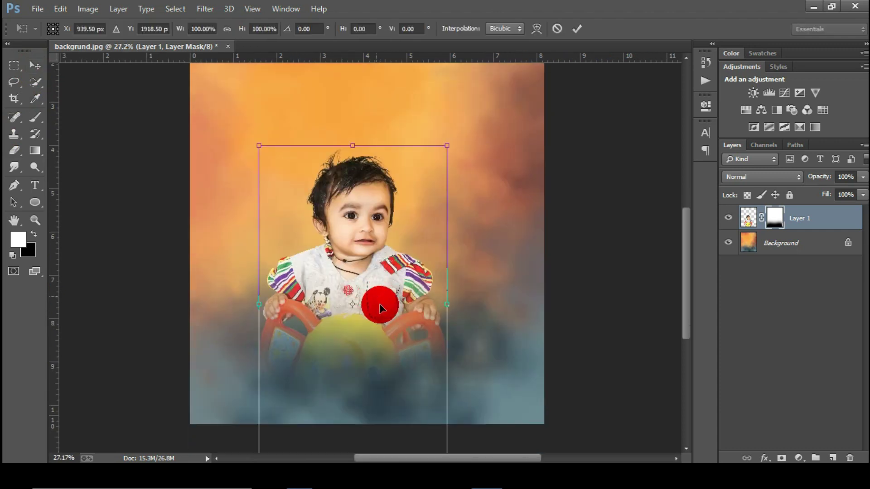
{"action": "scroll", "coordinate": [399, 345], "scroll_direction": "down", "scroll_amount": 3}
{"action": "left_click_drag", "start_coordinate": [438, 403], "coordinate": [432, 398]}
{"action": "scroll", "coordinate": [340, 275], "scroll_direction": "down", "scroll_amount": 4}
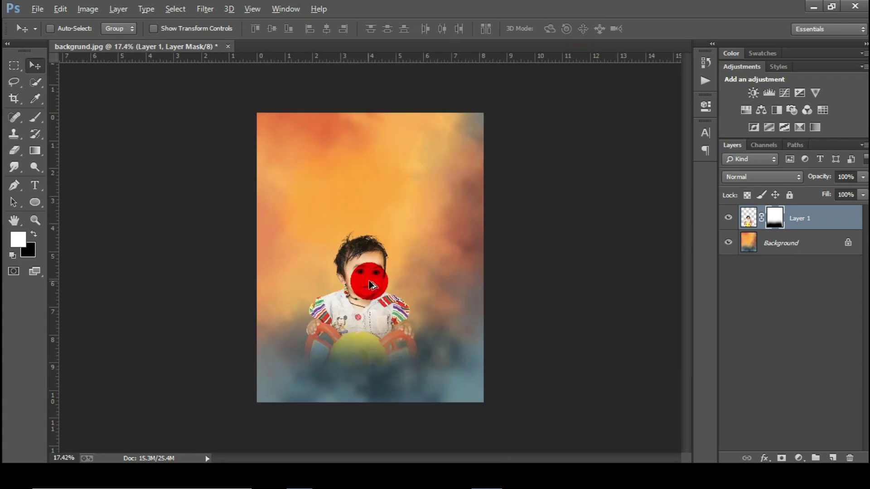
{"action": "scroll", "coordinate": [369, 283], "scroll_direction": "up", "scroll_amount": 1}
Open vaidu2.psd and apply the layer mask of its cut-out child layer
{"action": "left_click", "coordinate": [37, 9]}
{"action": "left_click", "coordinate": [45, 31]}
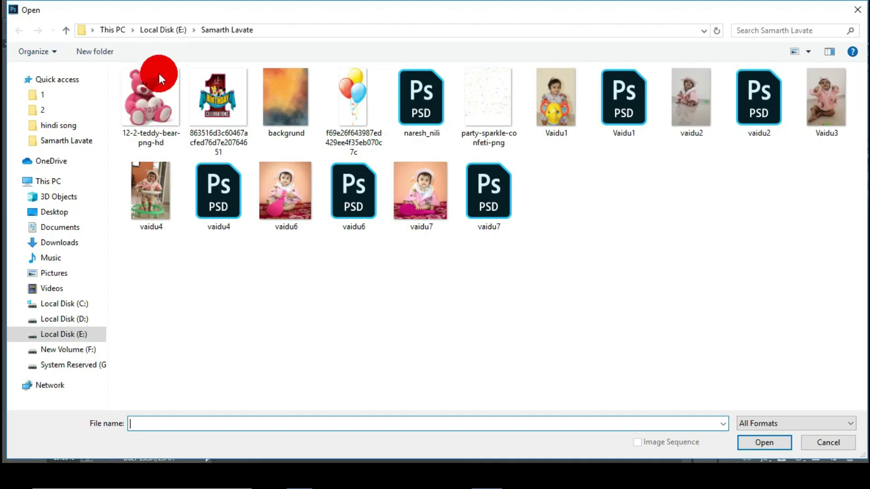
{"action": "double_click", "coordinate": [764, 111]}
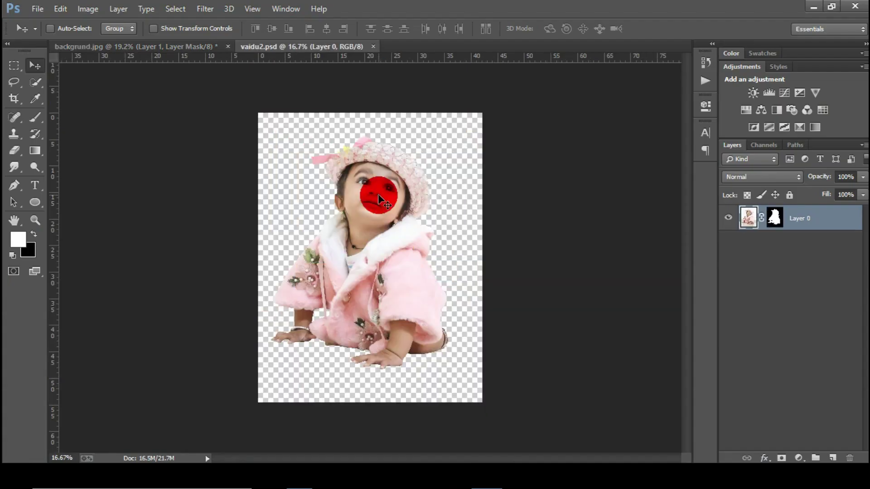
{"action": "scroll", "coordinate": [657, 184], "scroll_direction": "up", "scroll_amount": 1}
{"action": "right_click", "coordinate": [774, 249]}
{"action": "left_click", "coordinate": [789, 263]}
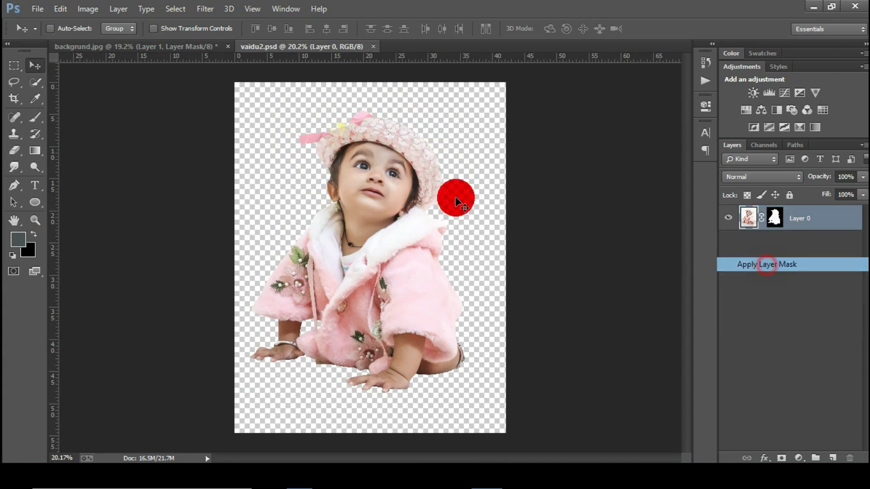
Copy the child with the hat into the backgrund document and close vaidu2.psd without saving
{"action": "left_click_drag", "start_coordinate": [457, 195], "coordinate": [278, 141]}
{"action": "left_click", "coordinate": [355, 46]}
{"action": "left_click", "coordinate": [439, 188]}
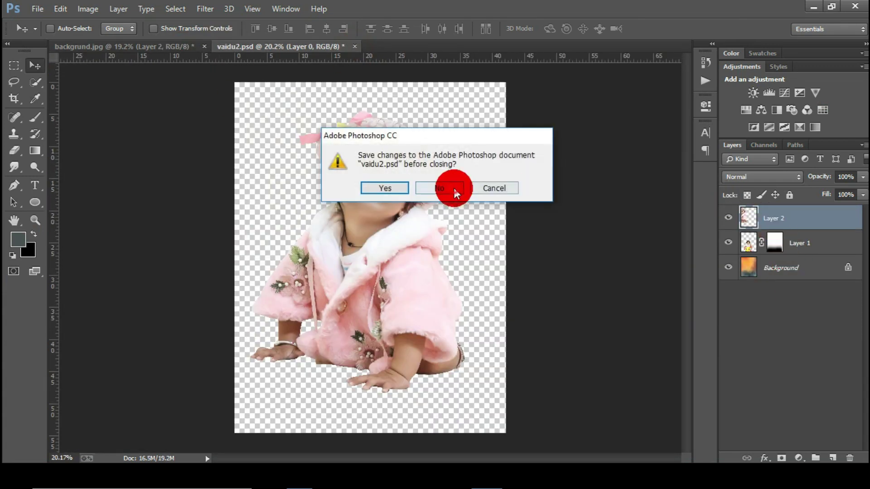
Place Layer 2 beneath Layer 1, set its blend mode to Luminosity, and shift the child fully into the picture
{"action": "left_click_drag", "start_coordinate": [755, 221], "coordinate": [767, 241]}
{"action": "left_click", "coordinate": [751, 179]}
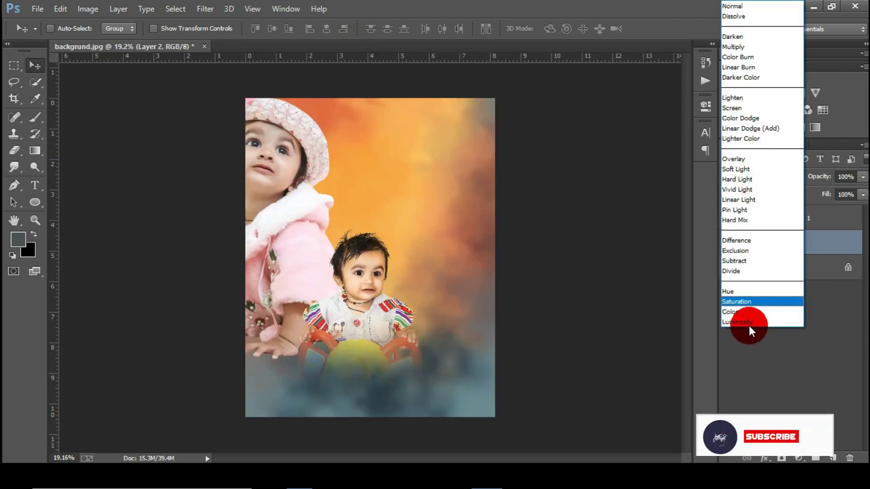
{"action": "left_click", "coordinate": [749, 323]}
{"action": "left_click_drag", "start_coordinate": [303, 182], "coordinate": [333, 195]}
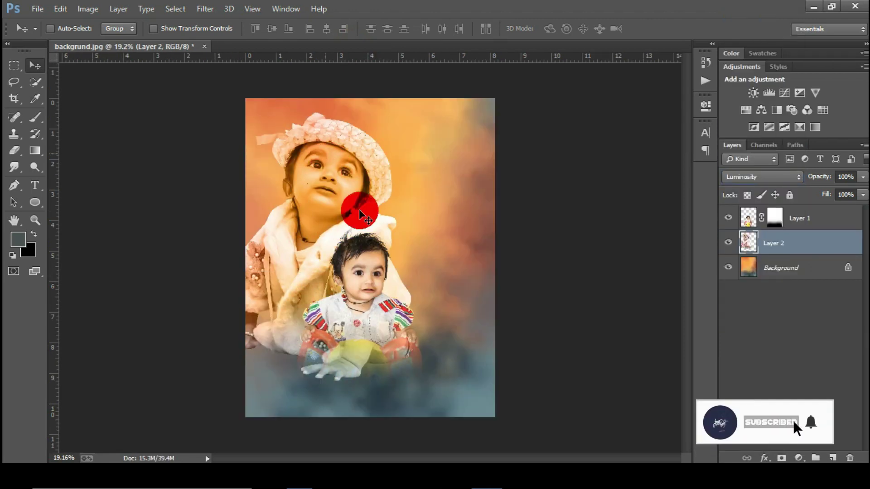
Hide Layer 1, centre Layer 2, and fade the child's lower body on a new layer mask with a 1500 px soft eraser
{"action": "left_click", "coordinate": [727, 217]}
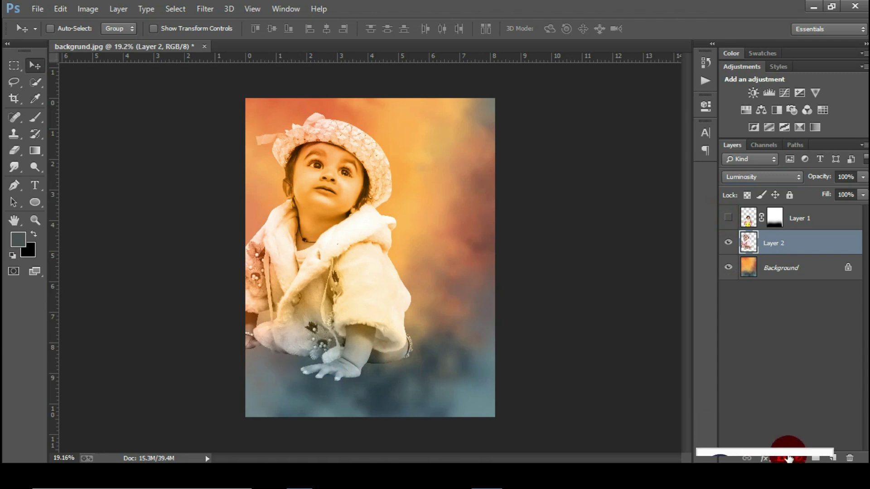
{"action": "left_click_drag", "start_coordinate": [432, 242], "coordinate": [469, 236]}
{"action": "key", "text": "e"}
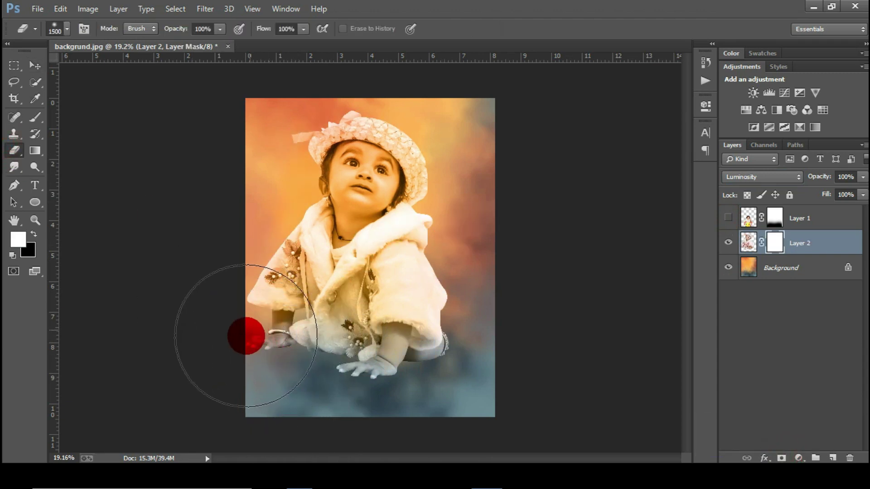
{"action": "mouse_move", "coordinate": [246, 334]}
{"action": "left_mouse_down"}
{"action": "mouse_move", "coordinate": [297, 357]}
{"action": "mouse_move", "coordinate": [368, 368]}
{"action": "mouse_move", "coordinate": [455, 353]}
{"action": "mouse_move", "coordinate": [472, 326]}
{"action": "mouse_move", "coordinate": [358, 391]}
{"action": "left_mouse_up"}
{"action": "key", "text": "bracketleft"}
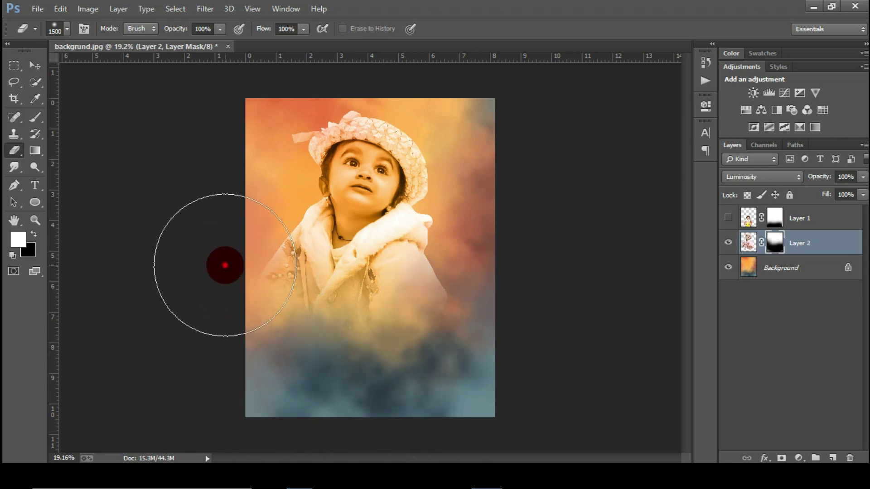
Scale the masked child with the hat on Layer 2 to about 70%
{"action": "left_click", "coordinate": [43, 68]}
{"action": "key", "text": "ctrl+t"}
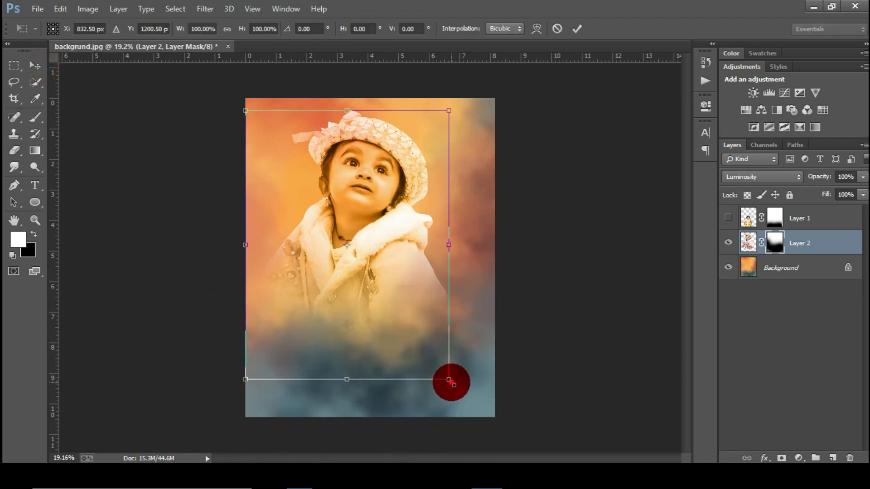
{"action": "left_click_drag", "start_coordinate": [451, 383], "coordinate": [419, 339]}
{"action": "left_click", "coordinate": [578, 30]}
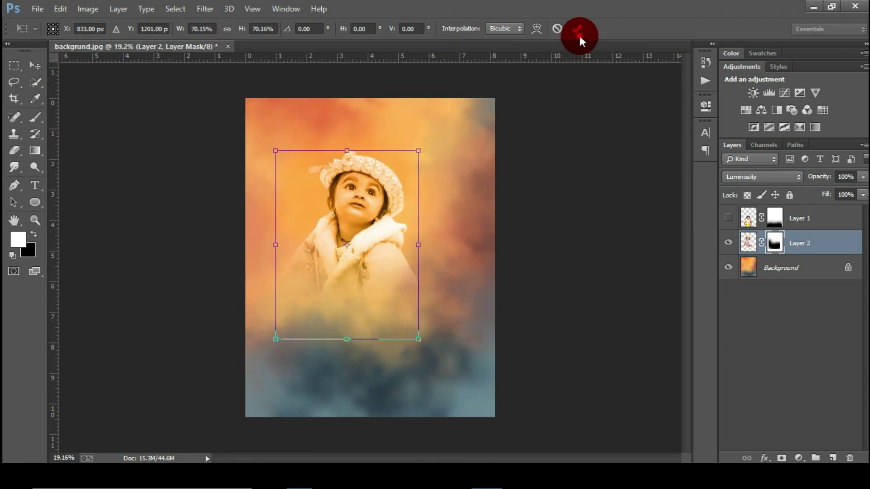
Show Layer 1 again and position the child with the hat behind the front child's left shoulder
{"action": "left_click", "coordinate": [730, 220]}
{"action": "left_click_drag", "start_coordinate": [409, 218], "coordinate": [362, 259]}
{"action": "left_click", "coordinate": [270, 285]}
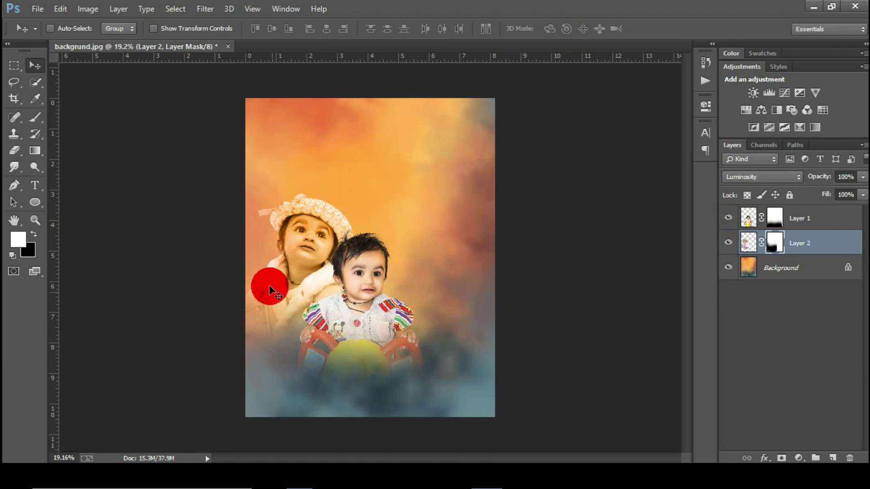
{"action": "scroll", "coordinate": [345, 268], "scroll_direction": "up", "scroll_amount": 5}
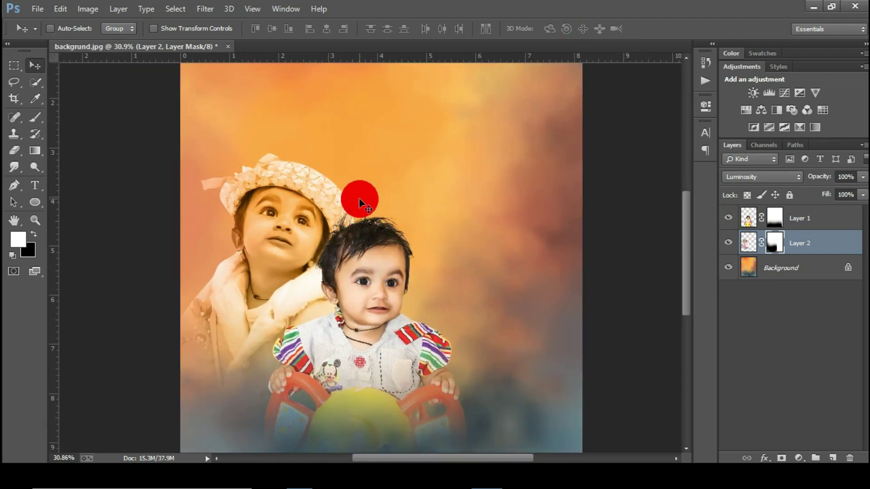
{"action": "left_click_drag", "start_coordinate": [359, 198], "coordinate": [360, 215]}
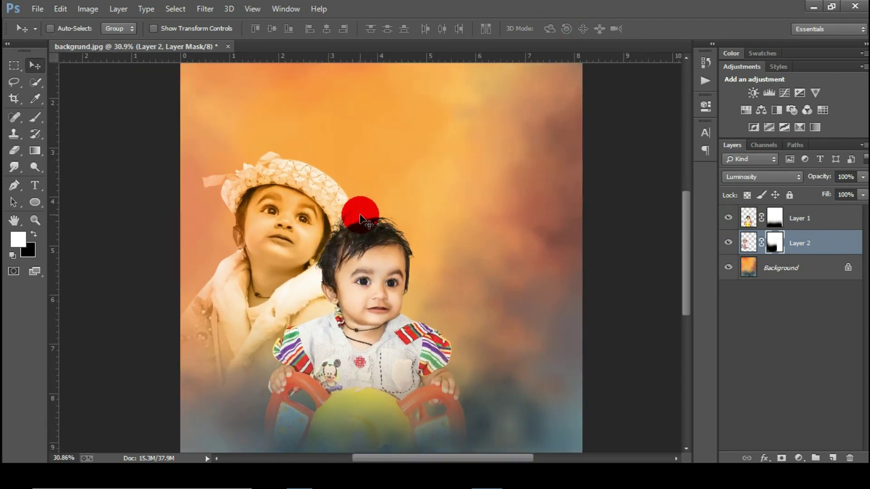
{"action": "scroll", "coordinate": [326, 283], "scroll_direction": "down", "scroll_amount": 4}
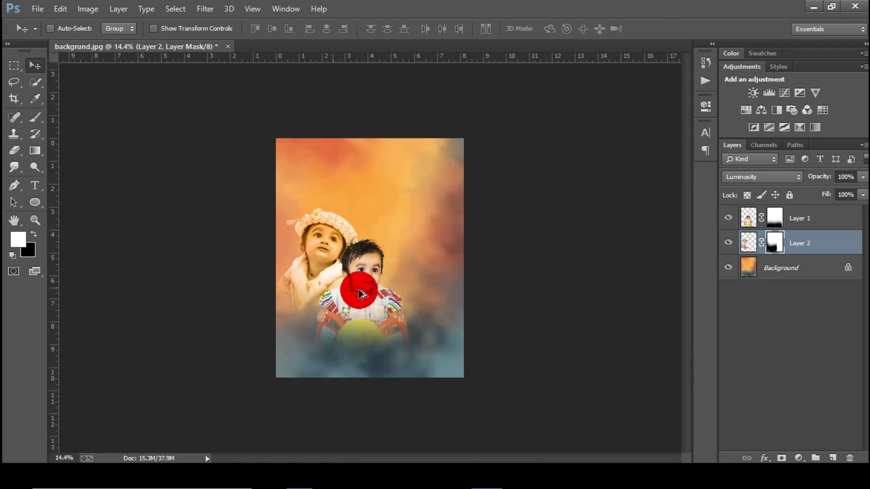
{"action": "scroll", "coordinate": [355, 288], "scroll_direction": "up", "scroll_amount": 2}
Open vaidu4.psd and bring its cut-out child into the composite between Layer 1 and Layer 2
{"action": "left_click", "coordinate": [38, 9]}
{"action": "left_click", "coordinate": [45, 35]}
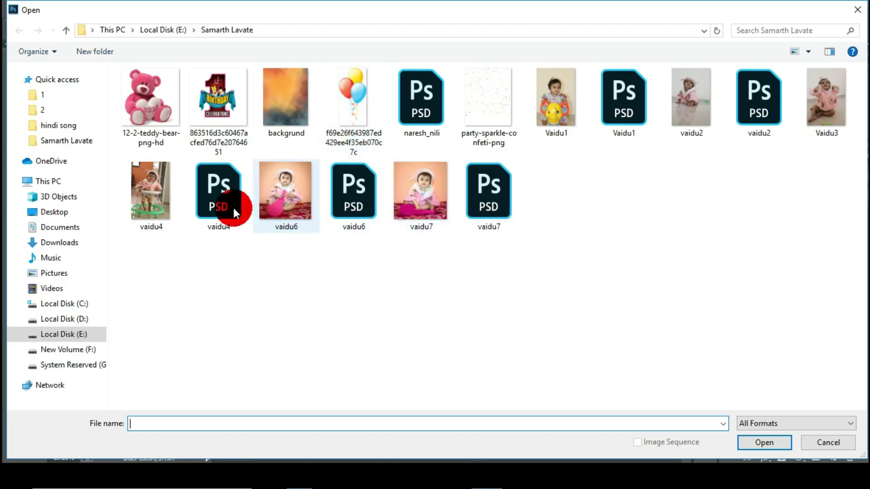
{"action": "double_click", "coordinate": [228, 194]}
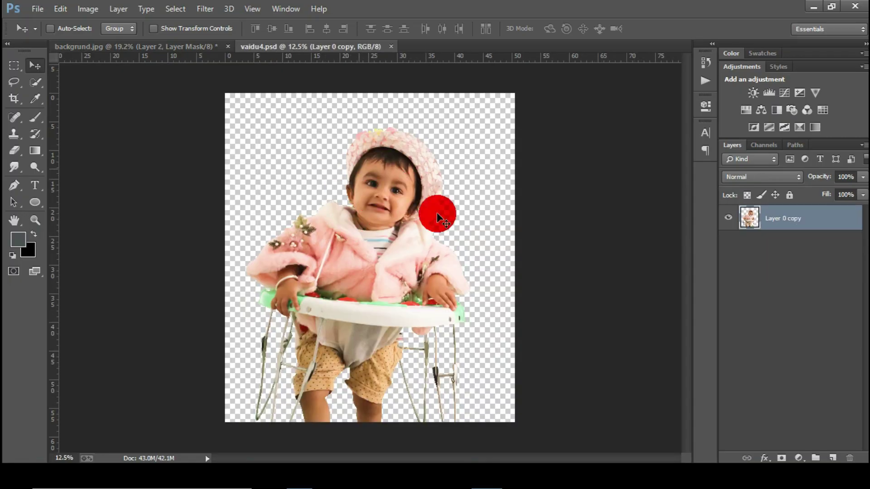
{"action": "scroll", "coordinate": [415, 164], "scroll_direction": "up", "scroll_amount": 6}
{"action": "scroll", "coordinate": [408, 196], "scroll_direction": "down", "scroll_amount": 6}
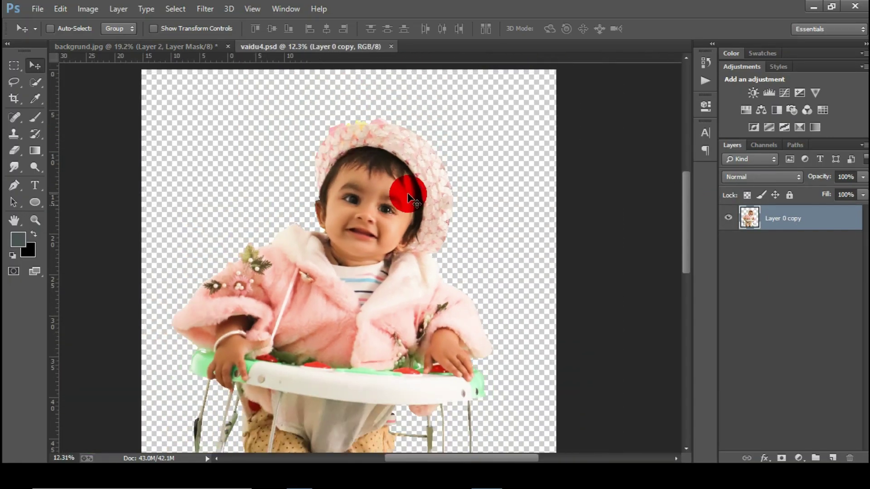
{"action": "left_click_drag", "start_coordinate": [411, 200], "coordinate": [355, 197]}
Set the blend mode of Layer 0 copy to Luminosity and shift the child higher in the picture
{"action": "left_click", "coordinate": [760, 179]}
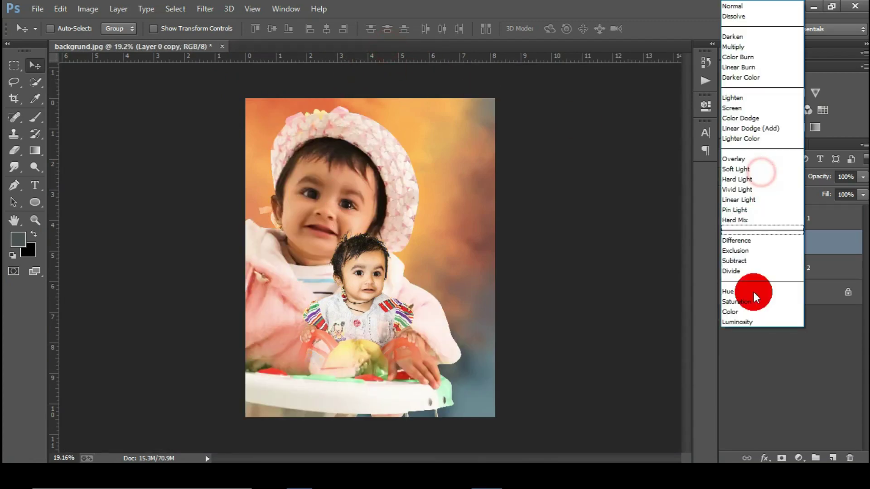
{"action": "left_click", "coordinate": [751, 322]}
{"action": "left_click_drag", "start_coordinate": [478, 268], "coordinate": [554, 213]}
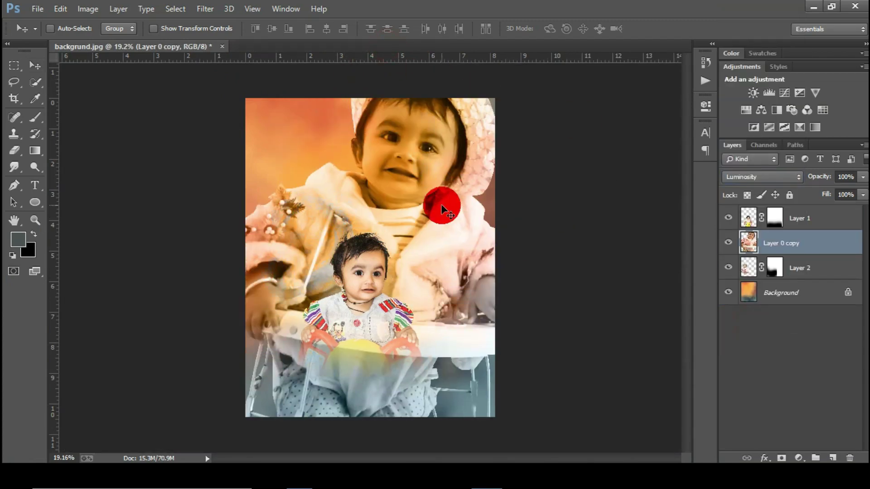
Scale the child in the walker to about 38%, tilt it about -3°, and place it behind the front child on the picture's right side
{"action": "key", "text": "ctrl+t"}
{"action": "key", "text": "ctrl+0"}
{"action": "left_click_drag", "start_coordinate": [501, 446], "coordinate": [419, 338]}
{"action": "left_click_drag", "start_coordinate": [443, 244], "coordinate": [441, 240]}
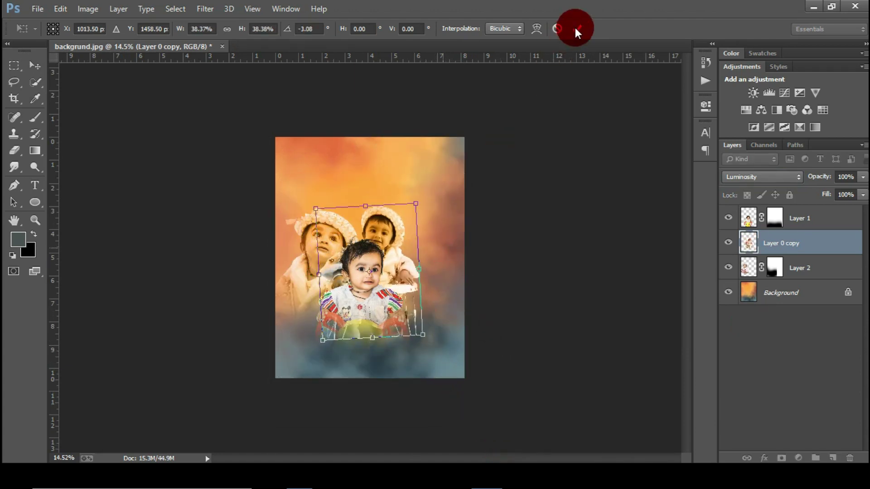
{"action": "key", "text": "Return"}
{"action": "scroll", "coordinate": [442, 290], "scroll_direction": "up", "scroll_amount": 4}
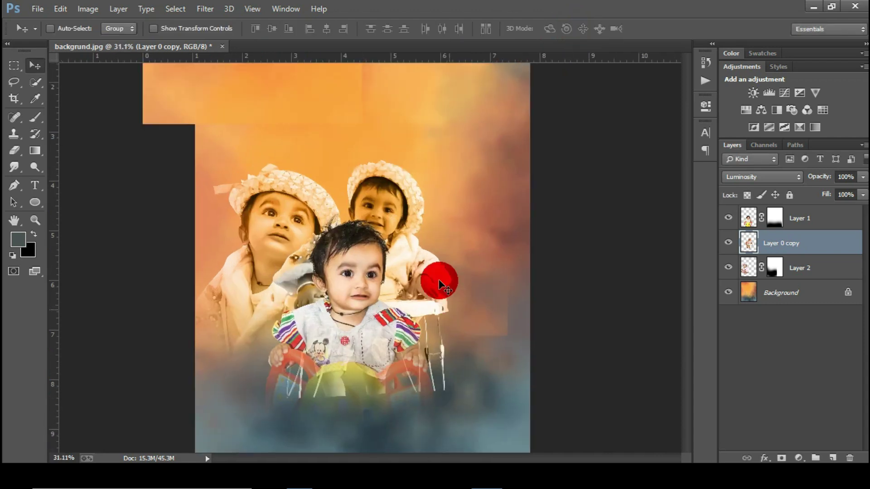
{"action": "left_click_drag", "start_coordinate": [436, 267], "coordinate": [456, 288]}
{"action": "scroll", "coordinate": [433, 130], "scroll_direction": "down", "scroll_amount": 3}
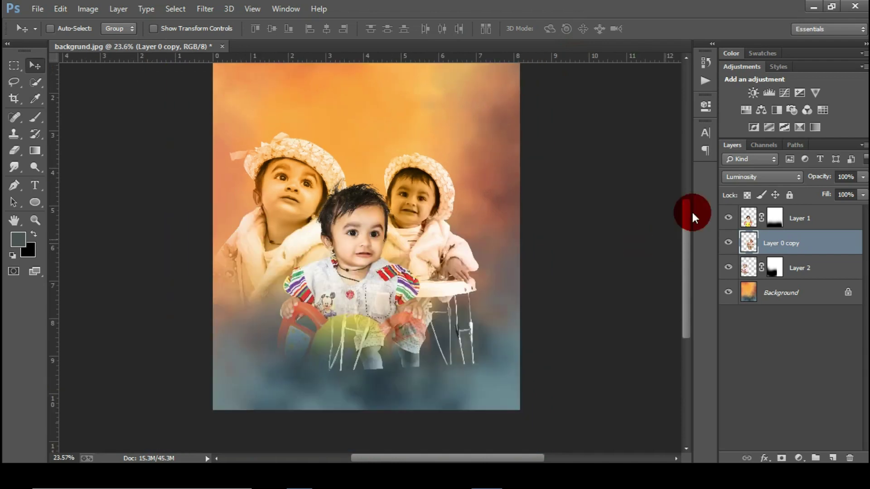
Hide Layer 1 and fade the walker and legs on a new Layer 0 copy mask with a 1200–1300 px soft eraser
{"action": "left_click", "coordinate": [783, 458]}
{"action": "scroll", "coordinate": [110, 202], "scroll_direction": "down", "scroll_amount": 1}
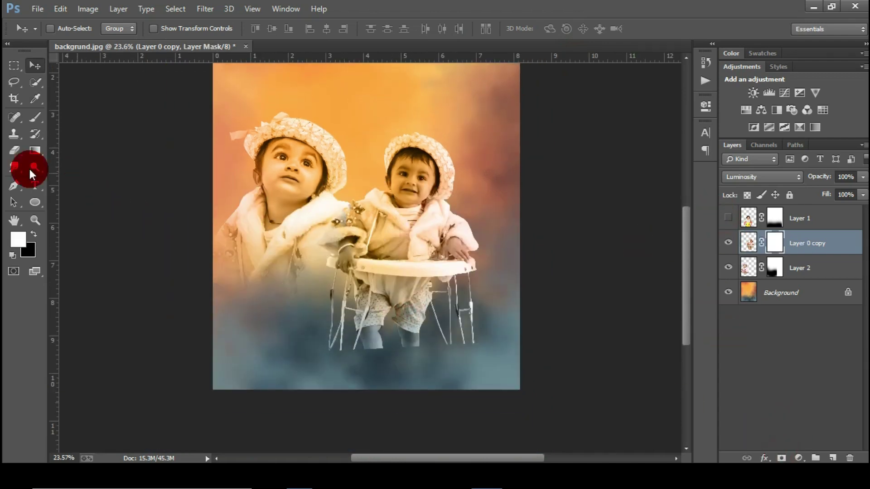
{"action": "left_click", "coordinate": [15, 151]}
{"action": "key", "text": "["}
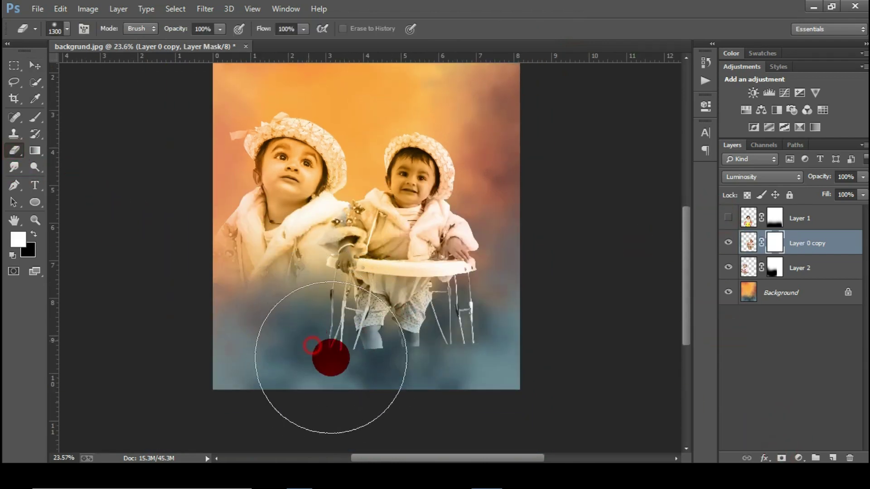
{"action": "mouse_move", "coordinate": [331, 358]}
{"action": "left_mouse_down"}
{"action": "mouse_move", "coordinate": [396, 366]}
{"action": "mouse_move", "coordinate": [481, 359]}
{"action": "mouse_move", "coordinate": [524, 328]}
{"action": "mouse_move", "coordinate": [495, 316]}
{"action": "mouse_move", "coordinate": [485, 357]}
{"action": "mouse_move", "coordinate": [329, 376]}
{"action": "mouse_move", "coordinate": [337, 300]}
{"action": "mouse_move", "coordinate": [327, 314]}
{"action": "mouse_move", "coordinate": [406, 348]}
{"action": "mouse_move", "coordinate": [515, 313]}
{"action": "mouse_move", "coordinate": [512, 292]}
{"action": "mouse_move", "coordinate": [501, 288]}
{"action": "mouse_move", "coordinate": [512, 278]}
{"action": "mouse_move", "coordinate": [500, 259]}
{"action": "left_mouse_up"}
{"action": "key", "text": "bracketleft"}
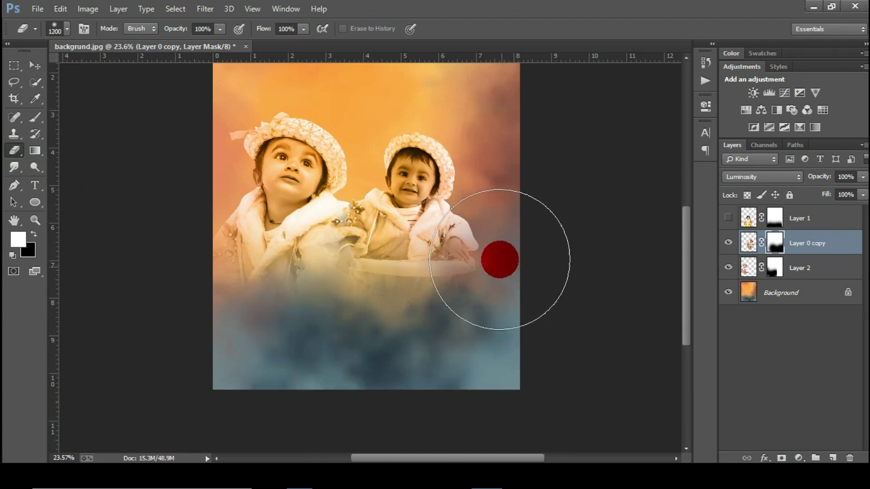
{"action": "left_click", "coordinate": [35, 66]}
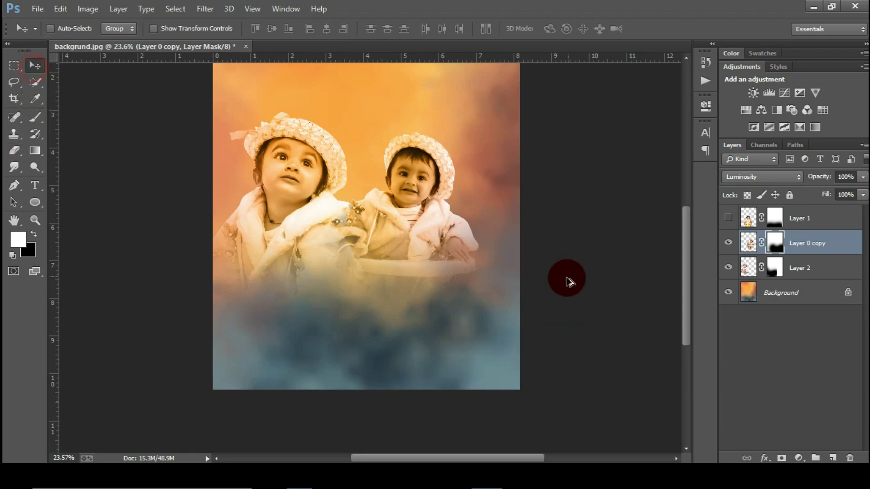
Show Layer 1 again, scale Layer 0 copy to about 87%, and lower that child beside the front child's shoulder
{"action": "scroll", "coordinate": [568, 279], "scroll_direction": "up", "scroll_amount": 1}
{"action": "left_click", "coordinate": [728, 218]}
{"action": "scroll", "coordinate": [373, 222], "scroll_direction": "up", "scroll_amount": 1}
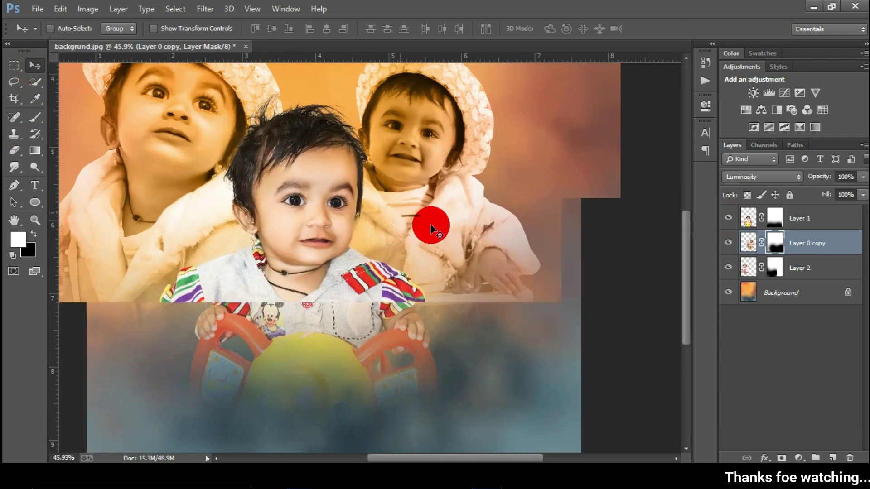
{"action": "scroll", "coordinate": [383, 191], "scroll_direction": "down", "scroll_amount": 2}
{"action": "key", "text": "ctrl+t"}
{"action": "left_click_drag", "start_coordinate": [481, 370], "coordinate": [461, 355]}
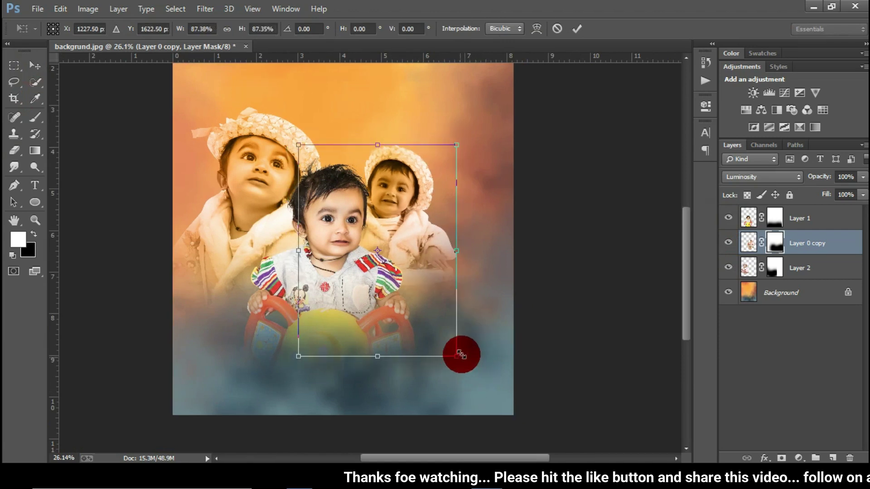
{"action": "left_click", "coordinate": [575, 28]}
{"action": "left_click_drag", "start_coordinate": [414, 156], "coordinate": [417, 217]}
{"action": "scroll", "coordinate": [417, 218], "scroll_direction": "down", "scroll_amount": 5}
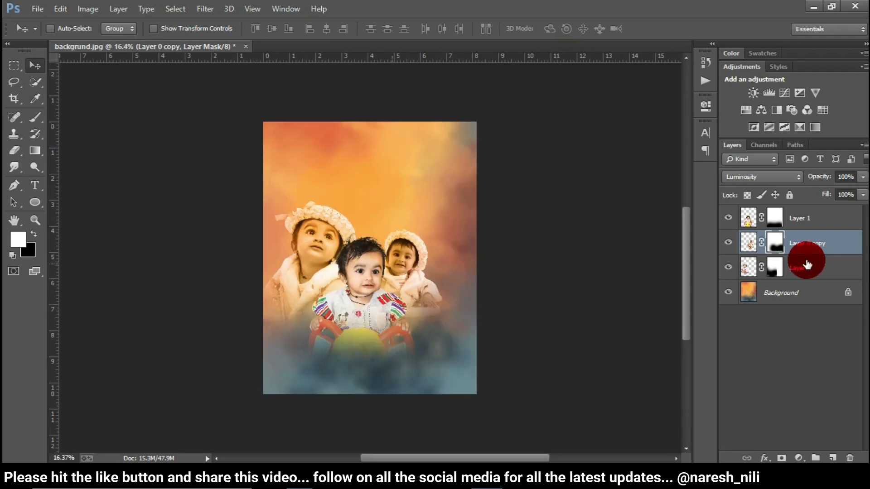
Scale the front child on Layer 1 down to about 96%
{"action": "left_click", "coordinate": [799, 220]}
{"action": "key", "text": "ctrl+t"}
{"action": "left_click_drag", "start_coordinate": [413, 416], "coordinate": [413, 410]}
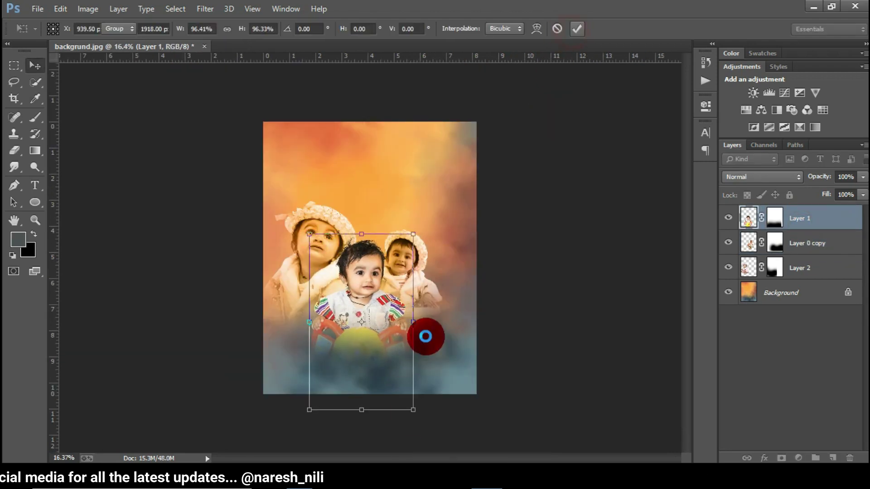
{"action": "key", "text": "Return"}
Open vaidu7.psd, bring its cut-out child into the composite above Layer 1, and close the source file
{"action": "left_click", "coordinate": [38, 9]}
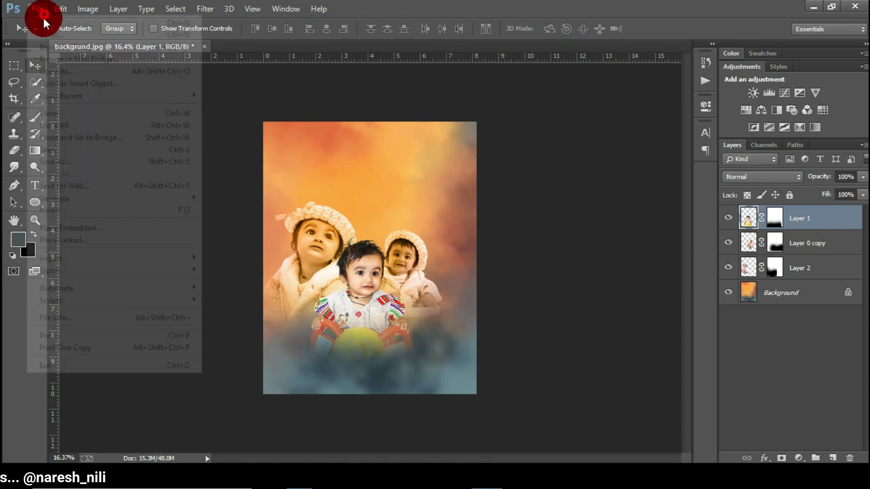
{"action": "left_click", "coordinate": [47, 34]}
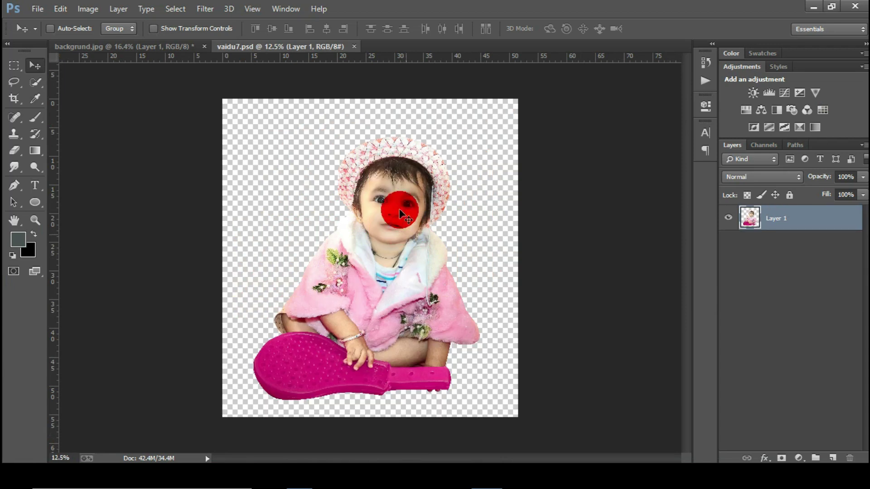
{"action": "left_click_drag", "start_coordinate": [408, 211], "coordinate": [363, 205]}
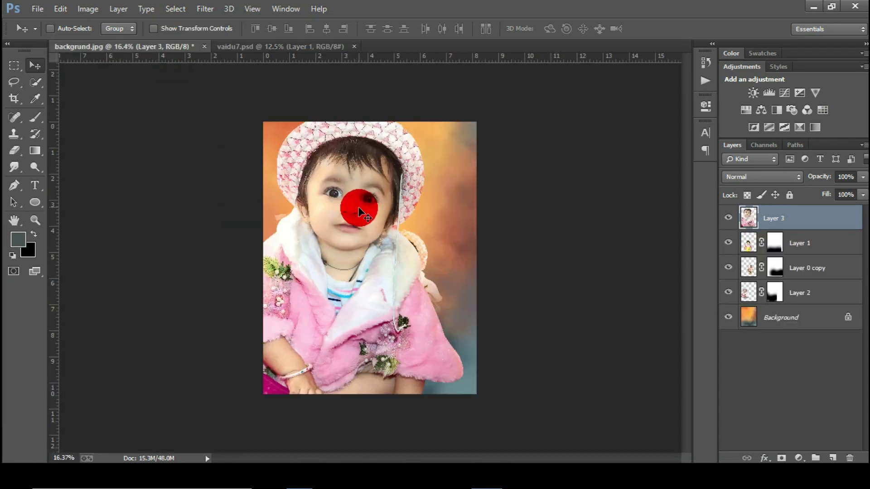
{"action": "left_click", "coordinate": [354, 45]}
Add a layer mask to Layer 3, scale the child to about 67%, and centre it in the picture
{"action": "left_click", "coordinate": [780, 459]}
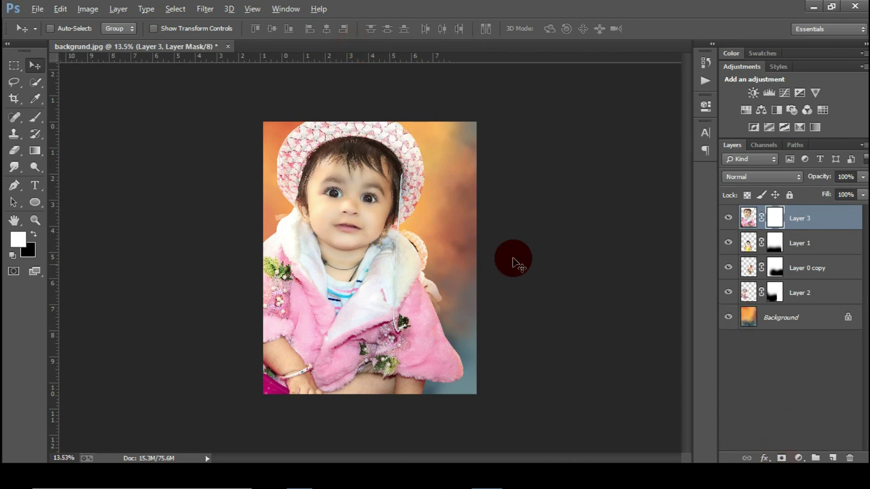
{"action": "key", "text": "ctrl+minus"}
{"action": "key", "text": "ctrl+t"}
{"action": "left_click_drag", "start_coordinate": [446, 421], "coordinate": [407, 374]}
{"action": "left_click", "coordinate": [578, 28]}
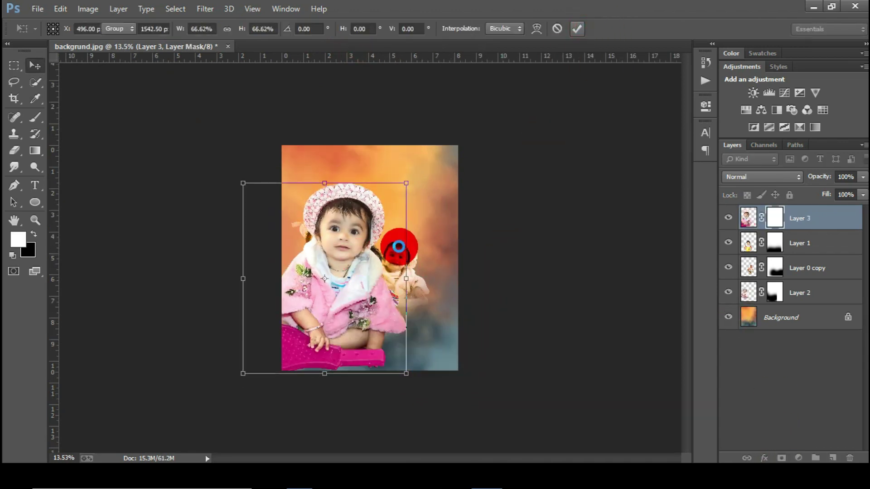
{"action": "double_click", "coordinate": [398, 247]}
{"action": "key", "text": "ctrl+0"}
{"action": "left_click_drag", "start_coordinate": [336, 270], "coordinate": [374, 260]}
Fade the lower body and pink bat on Layer 3's mask with a 1500 px soft eraser
{"action": "left_click", "coordinate": [15, 151]}
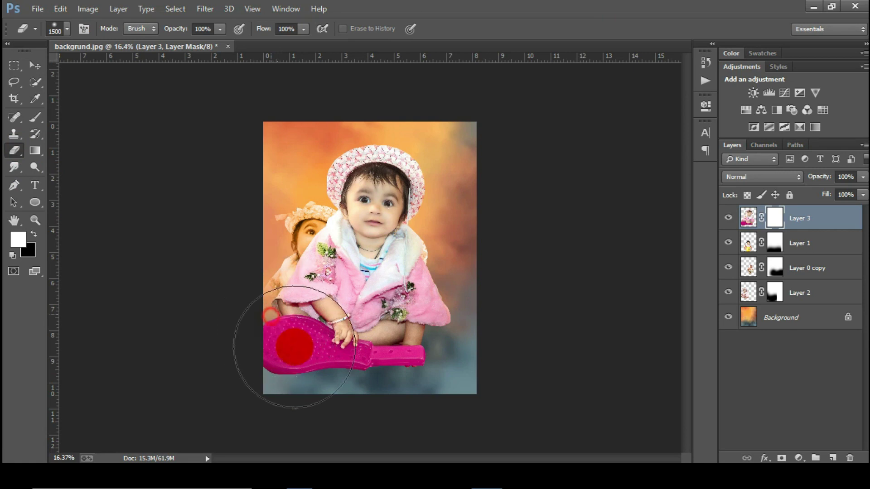
{"action": "mouse_move", "coordinate": [294, 347]}
{"action": "left_mouse_down"}
{"action": "mouse_move", "coordinate": [363, 363]}
{"action": "mouse_move", "coordinate": [458, 341]}
{"action": "mouse_move", "coordinate": [388, 383]}
{"action": "left_mouse_up"}
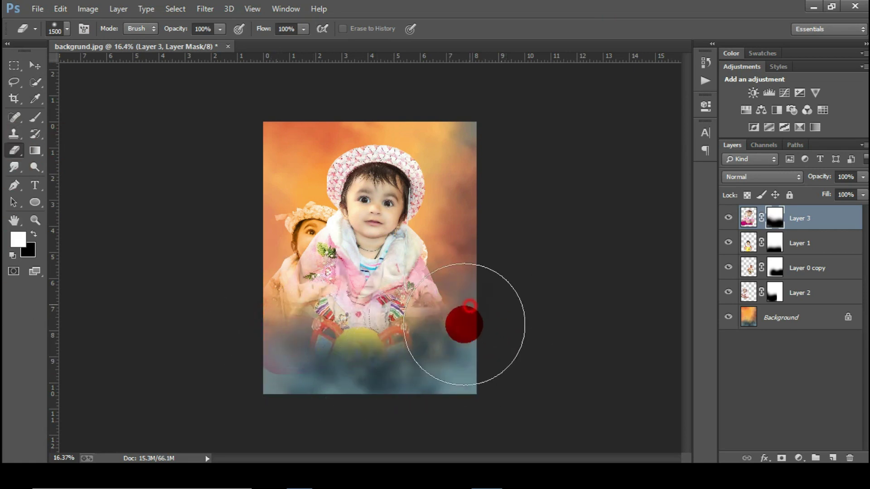
{"action": "left_click", "coordinate": [31, 57]}
Place Layer 3 directly above the Background, set it to Luminosity, and move the child to the picture's right edge
{"action": "left_click_drag", "start_coordinate": [800, 283], "coordinate": [797, 304]}
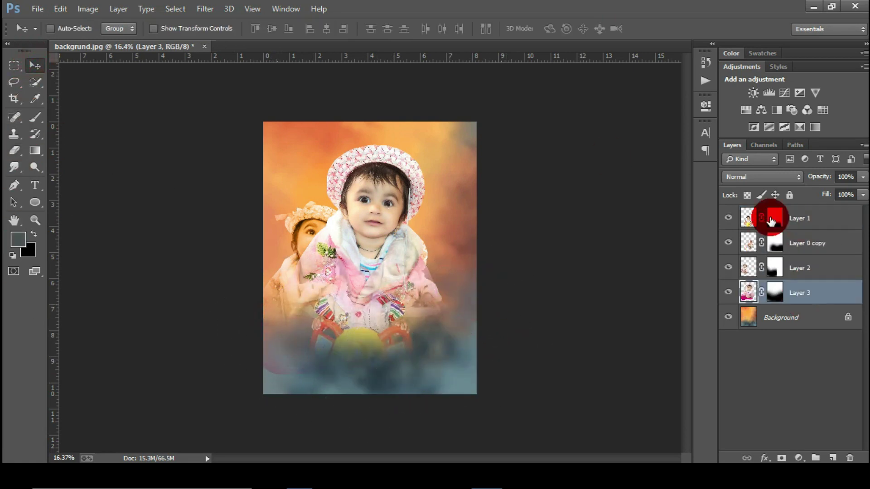
{"action": "left_click", "coordinate": [761, 177]}
{"action": "left_click", "coordinate": [745, 323]}
{"action": "left_click_drag", "start_coordinate": [417, 209], "coordinate": [445, 217]}
{"action": "key", "text": "ctrl+minus"}
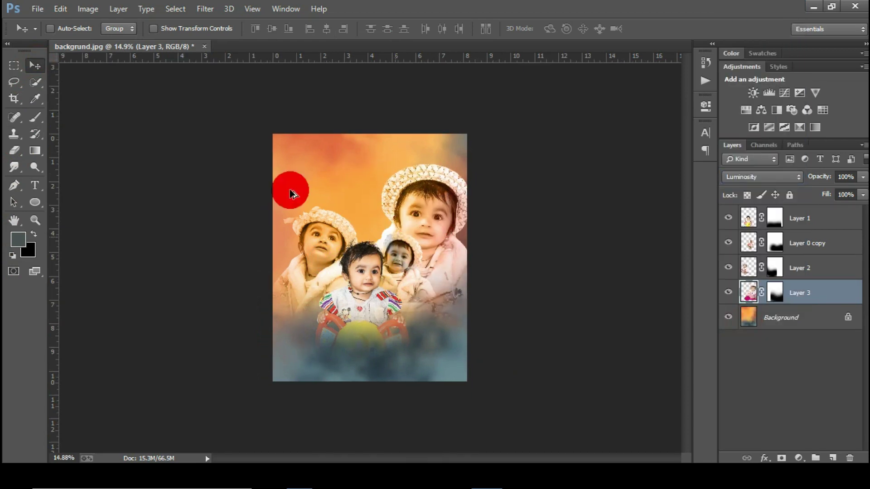
{"action": "left_click", "coordinate": [42, 8]}
{"action": "left_click", "coordinate": [48, 35]}
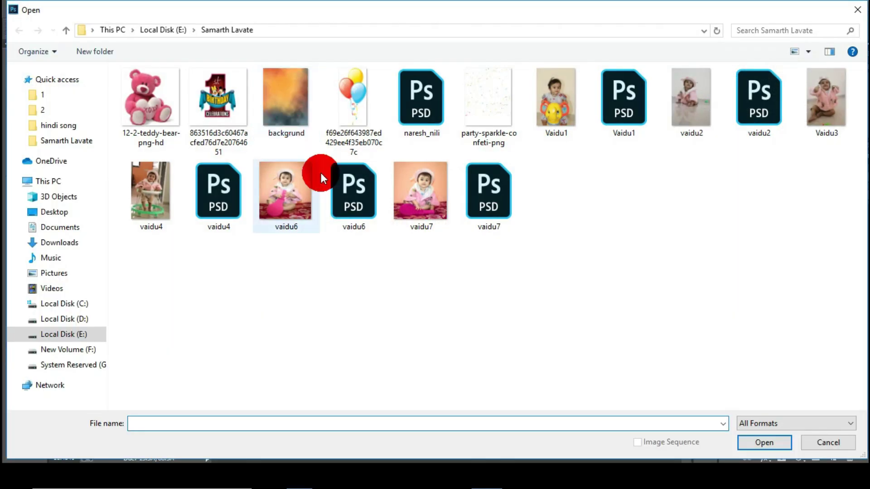
{"action": "double_click", "coordinate": [502, 218]}
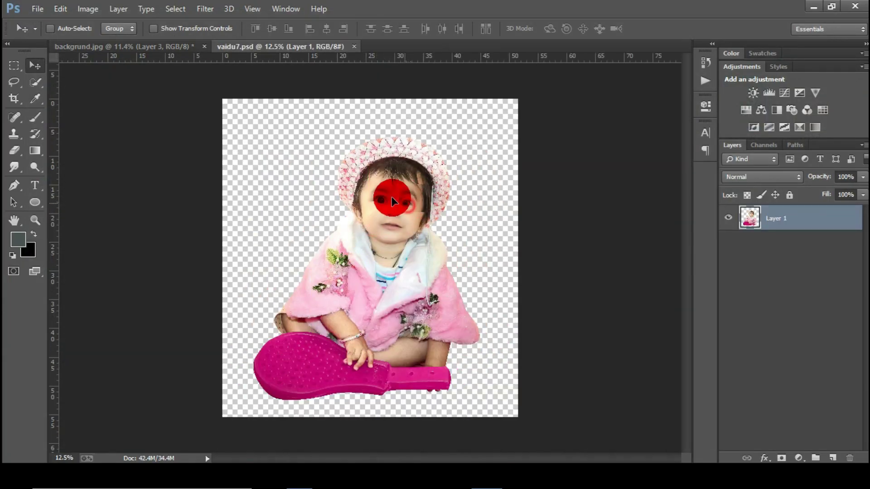
{"action": "left_click_drag", "start_coordinate": [393, 200], "coordinate": [99, 40]}
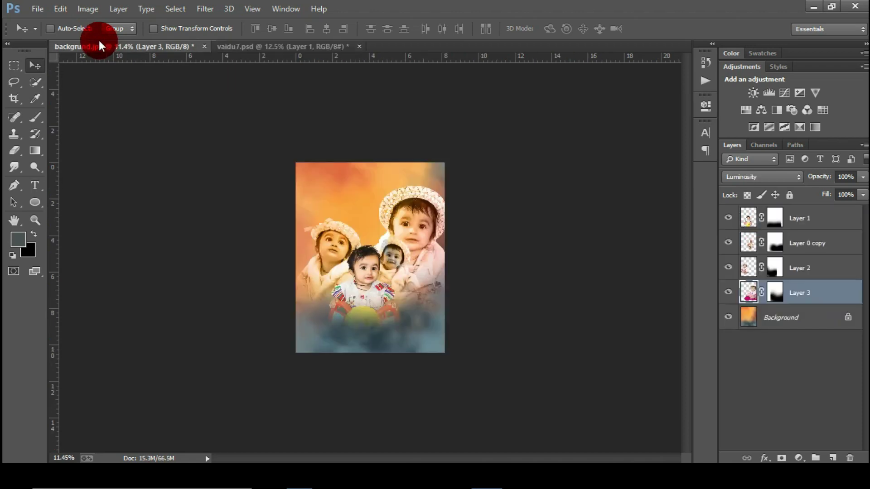
{"action": "scroll", "coordinate": [425, 222], "scroll_direction": "up", "scroll_amount": 2}
Open vaidu6.psd, shift the child toward the canvas's upper-left corner, and apply the layer mask on Layer 0
{"action": "left_click", "coordinate": [40, 9]}
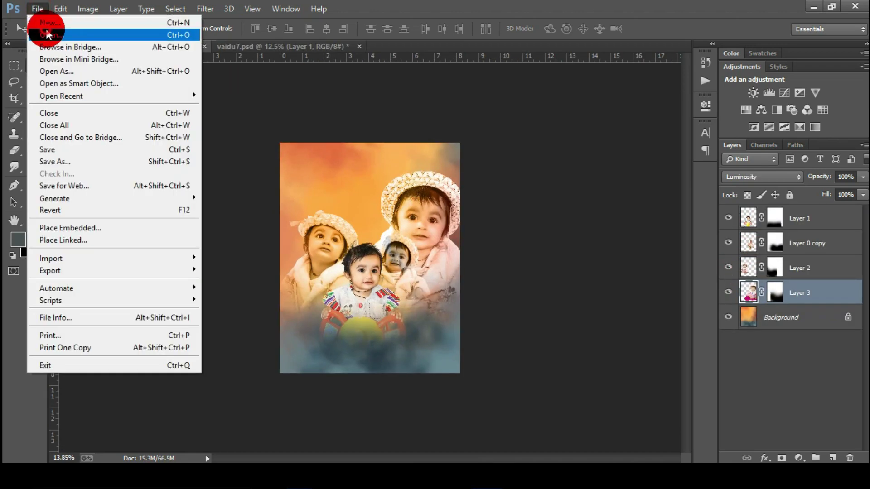
{"action": "left_click", "coordinate": [48, 34]}
{"action": "double_click", "coordinate": [361, 181]}
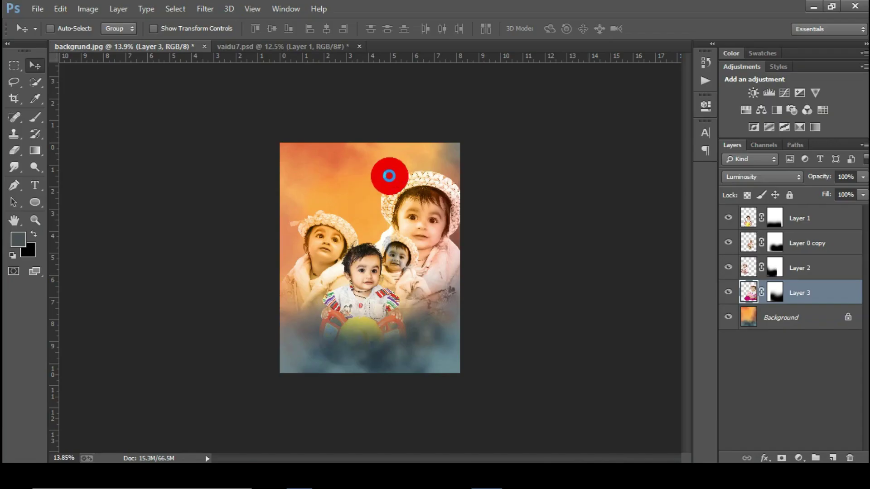
{"action": "left_click_drag", "start_coordinate": [385, 197], "coordinate": [338, 166]}
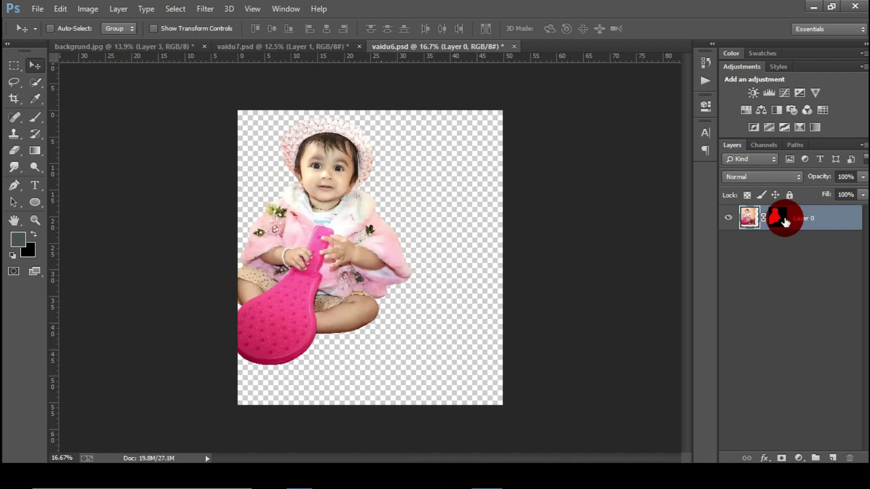
{"action": "right_click", "coordinate": [784, 220]}
{"action": "left_click", "coordinate": [768, 256]}
Bring the vaidu6 child into the composite above Layer 3 and close vaidu6.psd and vaidu7.psd without saving
{"action": "left_click_drag", "start_coordinate": [161, 47], "coordinate": [365, 200]}
{"action": "left_click", "coordinate": [514, 46]}
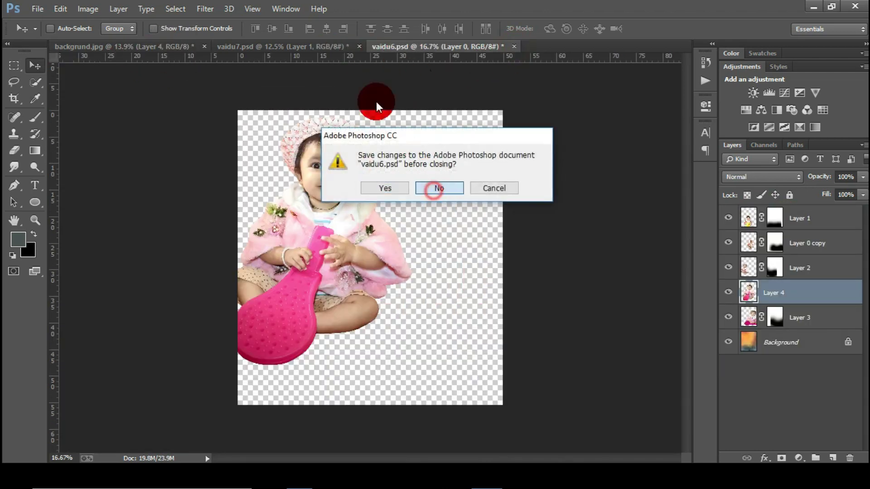
{"action": "left_click", "coordinate": [439, 187]}
{"action": "left_click", "coordinate": [359, 46]}
{"action": "left_click", "coordinate": [439, 187]}
{"action": "scroll", "coordinate": [394, 194], "scroll_direction": "up", "scroll_amount": 7}
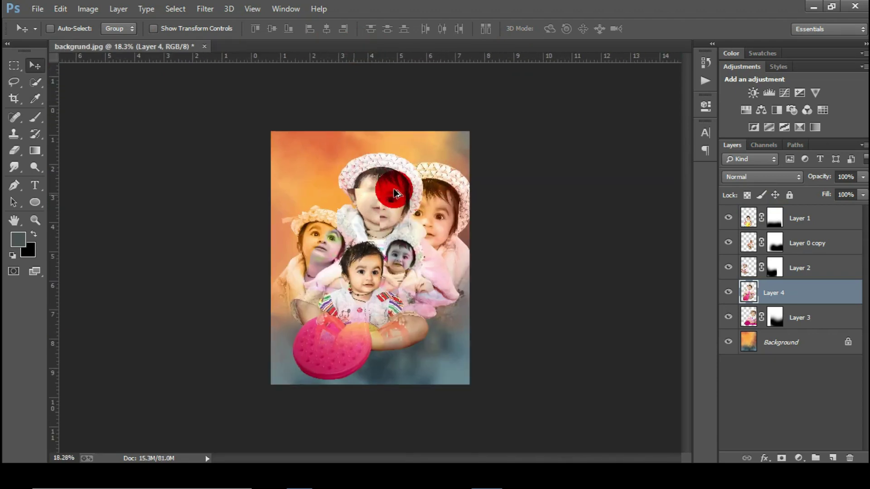
Hide Layer 3, add a layer mask to Layer 4, and shift its child upward
{"action": "left_click", "coordinate": [729, 317]}
{"action": "scroll", "coordinate": [512, 340], "scroll_direction": "down", "scroll_amount": 4}
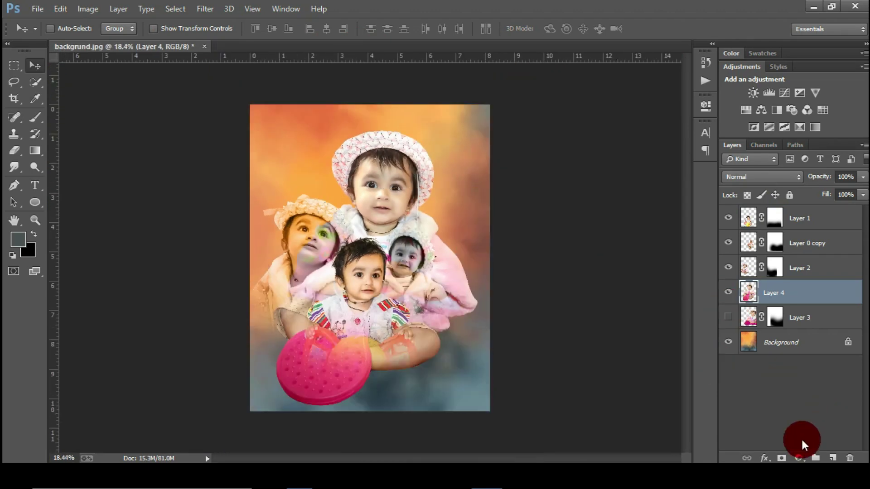
{"action": "left_click", "coordinate": [782, 458]}
{"action": "left_click_drag", "start_coordinate": [434, 240], "coordinate": [426, 218]}
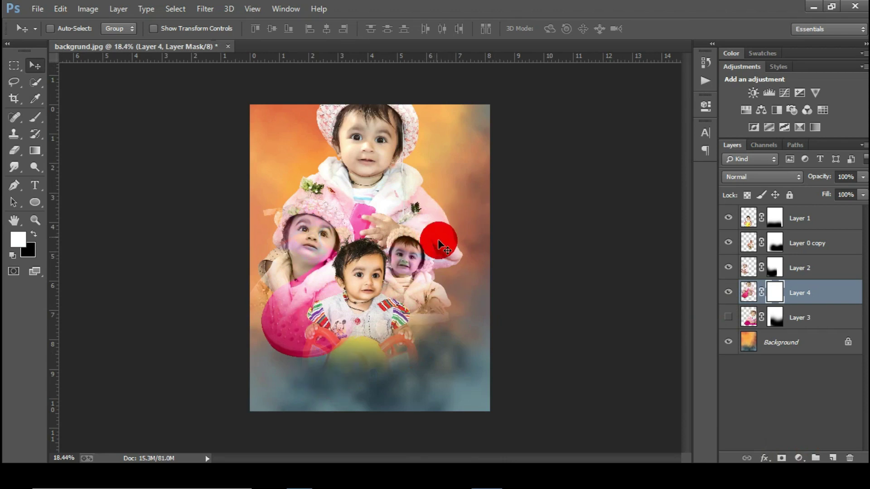
Scale the Layer 4 child down and place it in the picture's upper middle, above the other children
{"action": "key", "text": "ctrl+t"}
{"action": "left_click_drag", "start_coordinate": [437, 330], "coordinate": [501, 282]}
{"action": "key", "text": "Return"}
{"action": "left_click_drag", "start_coordinate": [377, 129], "coordinate": [367, 154]}
Fade the lower body and pink bat on Layer 4's mask with a 1500 px soft eraser
{"action": "left_click", "coordinate": [15, 149]}
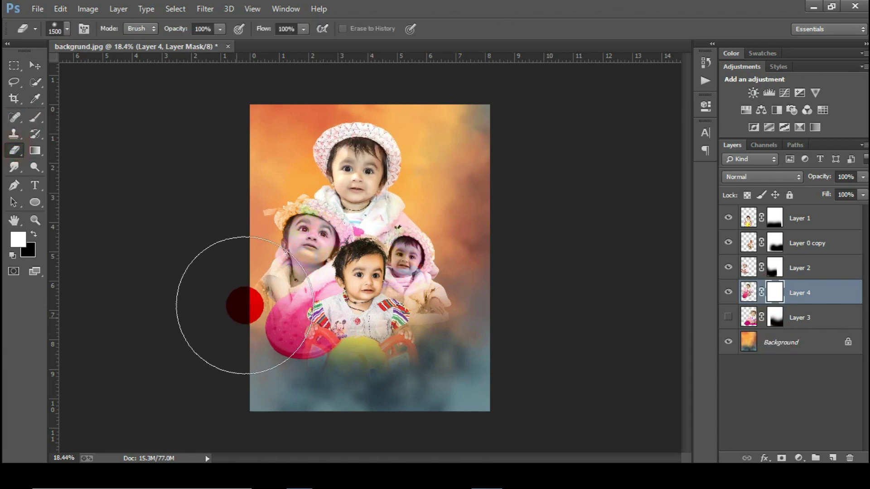
{"action": "mouse_move", "coordinate": [243, 305]}
{"action": "left_mouse_down"}
{"action": "mouse_move", "coordinate": [308, 335]}
{"action": "mouse_move", "coordinate": [386, 331]}
{"action": "mouse_move", "coordinate": [458, 300]}
{"action": "mouse_move", "coordinate": [418, 288]}
{"action": "mouse_move", "coordinate": [304, 315]}
{"action": "mouse_move", "coordinate": [283, 296]}
{"action": "mouse_move", "coordinate": [285, 322]}
{"action": "mouse_move", "coordinate": [257, 241]}
{"action": "mouse_move", "coordinate": [295, 303]}
{"action": "left_mouse_up"}
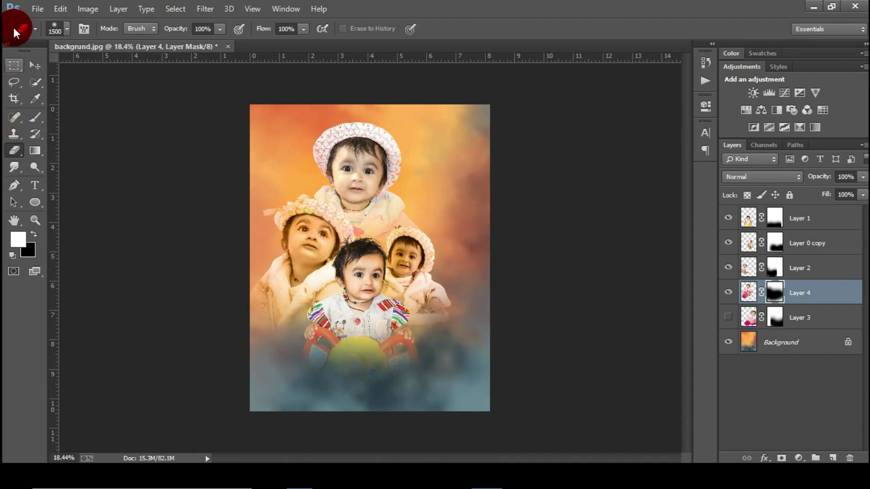
{"action": "left_click", "coordinate": [37, 64]}
Enlarge the Layer 4 child proportionally to about 108% around its center
{"action": "scroll", "coordinate": [377, 170], "scroll_direction": "up", "scroll_amount": 2}
{"action": "scroll", "coordinate": [372, 167], "scroll_direction": "down", "scroll_amount": 3}
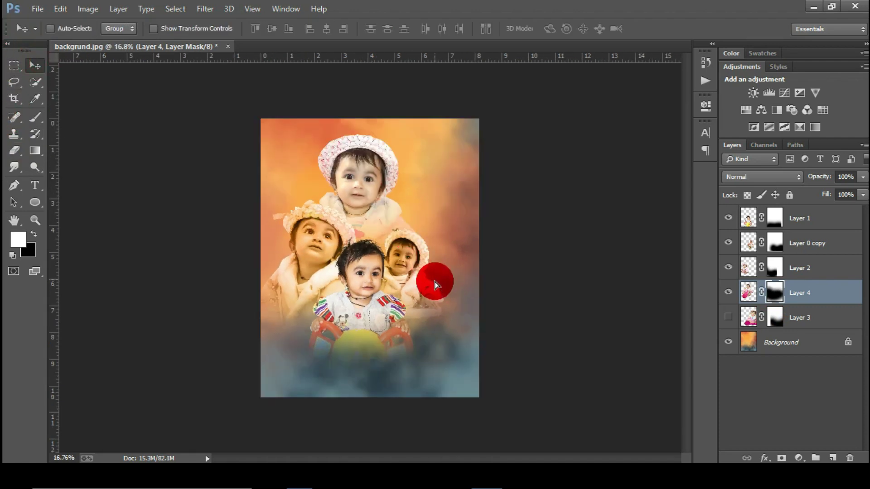
{"action": "key", "text": "ctrl+t"}
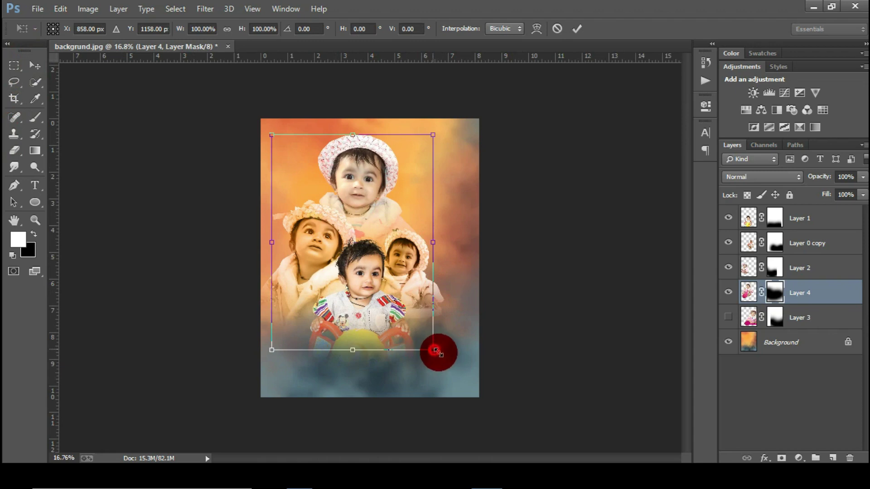
{"action": "left_click_drag", "start_coordinate": [435, 351], "coordinate": [446, 355]}
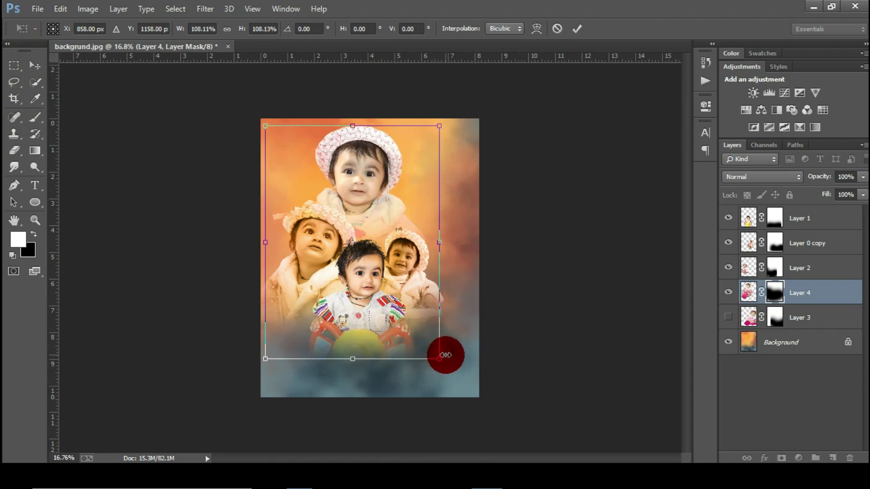
{"action": "left_click", "coordinate": [580, 28]}
Set Layer 4 to Luminosity, then show Layer 3 and place it directly above Layer 4
{"action": "scroll", "coordinate": [331, 154], "scroll_direction": "up", "scroll_amount": 3}
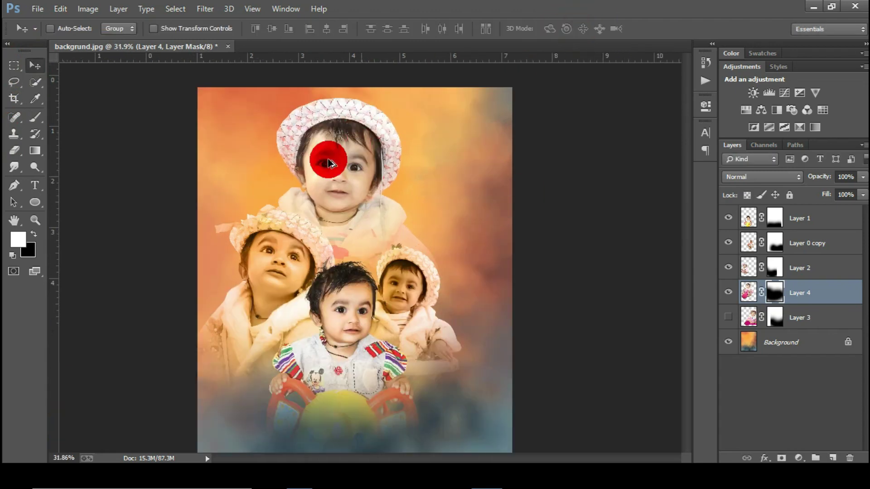
{"action": "left_click", "coordinate": [748, 176]}
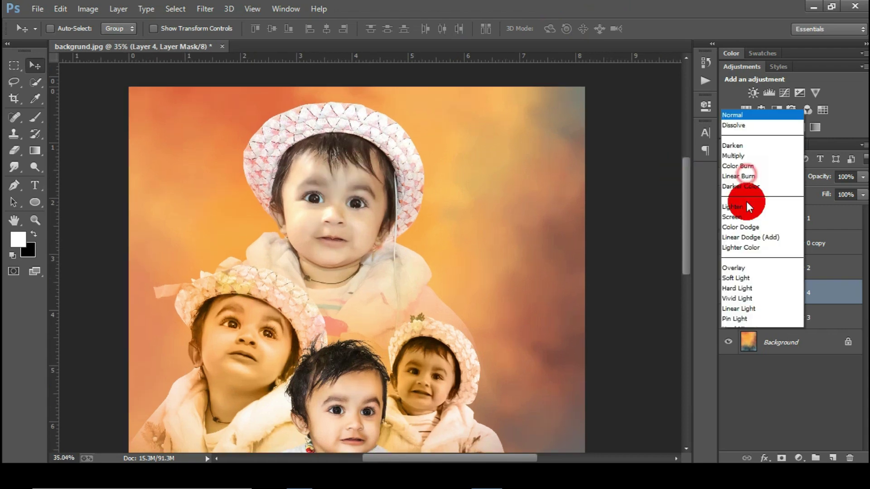
{"action": "left_click", "coordinate": [739, 323]}
{"action": "left_click", "coordinate": [729, 317]}
{"action": "left_click", "coordinate": [798, 317]}
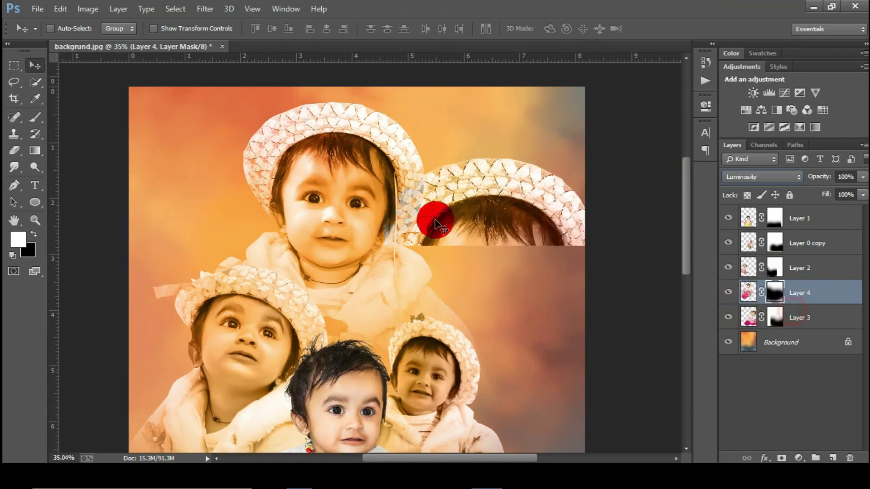
{"action": "left_click_drag", "start_coordinate": [797, 318], "coordinate": [800, 282]}
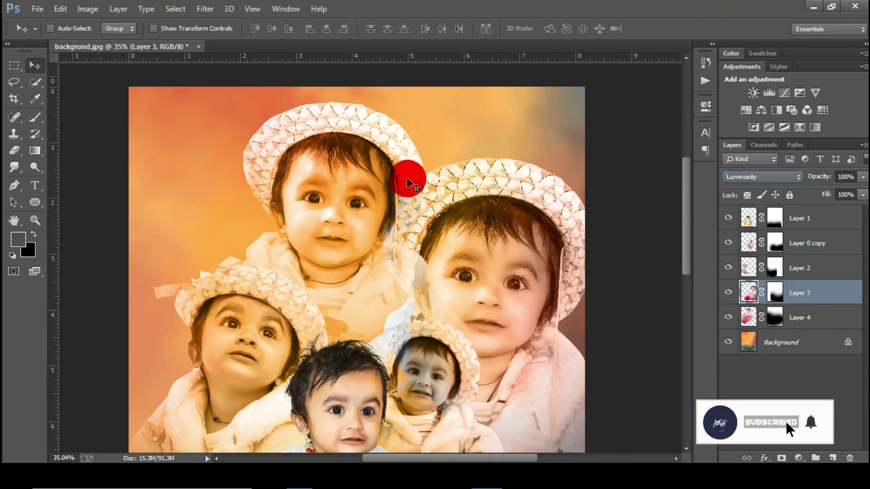
Scale the Layer 3 child down and move it slightly toward the picture's right edge
{"action": "left_click", "coordinate": [35, 220]}
{"action": "right_click", "coordinate": [304, 175]}
{"action": "left_click", "coordinate": [329, 180]}
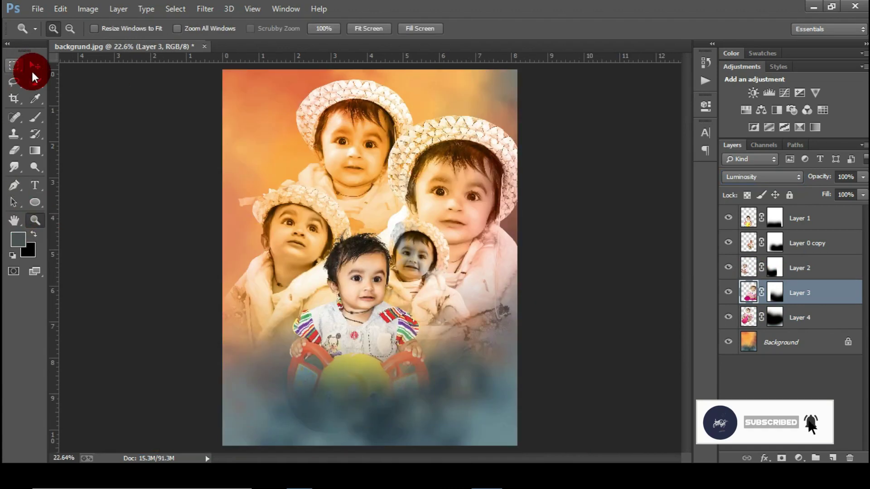
{"action": "left_click", "coordinate": [34, 68]}
{"action": "key", "text": "ctrl+t"}
{"action": "left_click_drag", "start_coordinate": [559, 433], "coordinate": [534, 403]}
{"action": "double_click", "coordinate": [441, 180]}
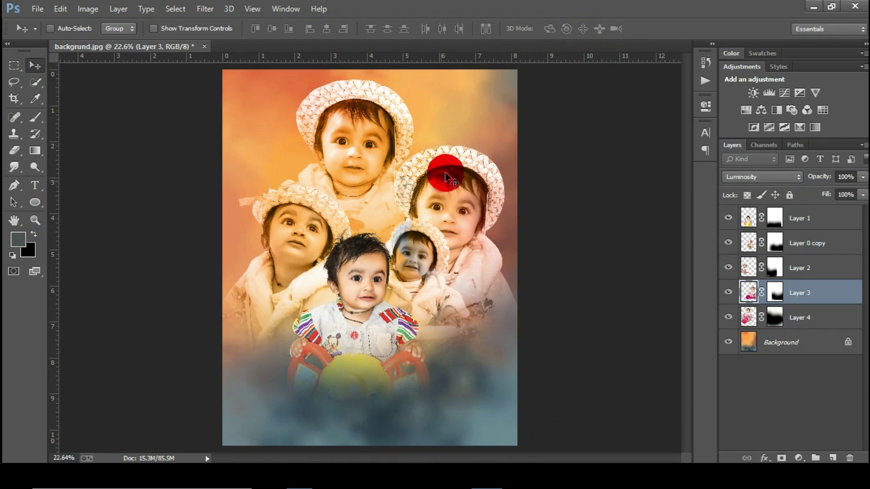
{"action": "left_click_drag", "start_coordinate": [447, 171], "coordinate": [453, 180]}
Shrink the Layer 3 child a little more and raise it beside the upper middle child
{"action": "scroll", "coordinate": [453, 180], "scroll_direction": "down", "scroll_amount": 2}
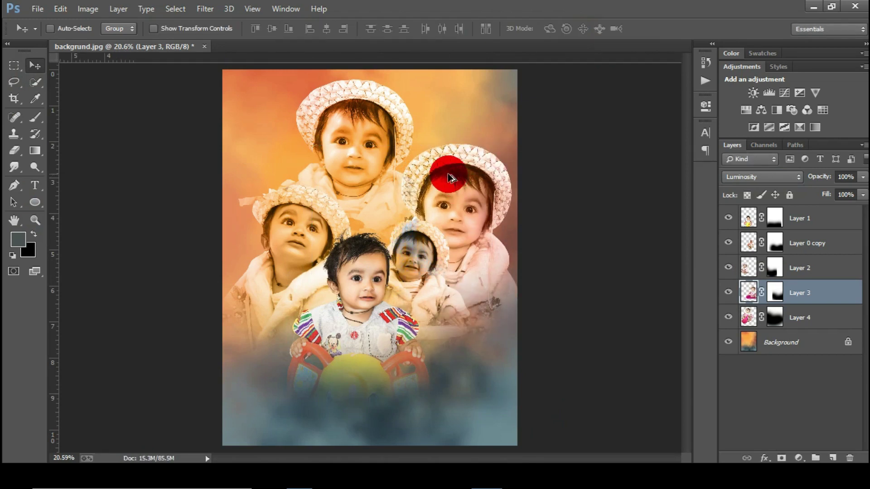
{"action": "key", "text": "ctrl+t"}
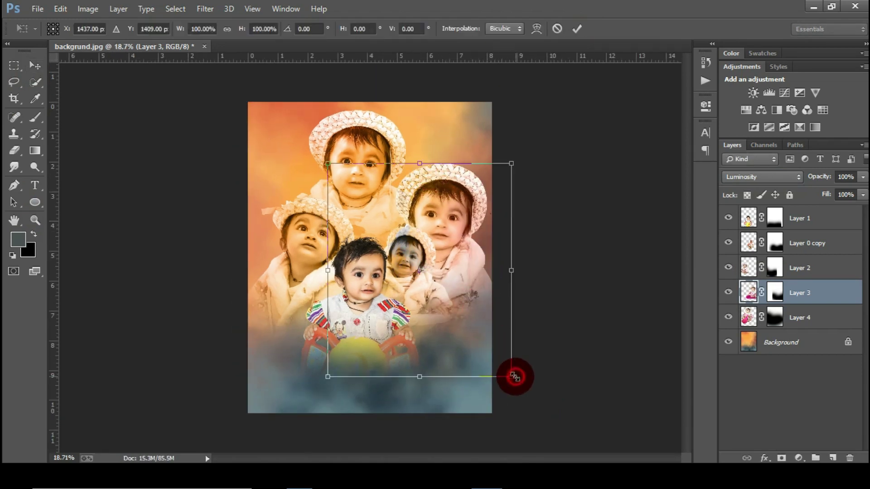
{"action": "left_click_drag", "start_coordinate": [515, 377], "coordinate": [505, 365]}
{"action": "left_click", "coordinate": [577, 29]}
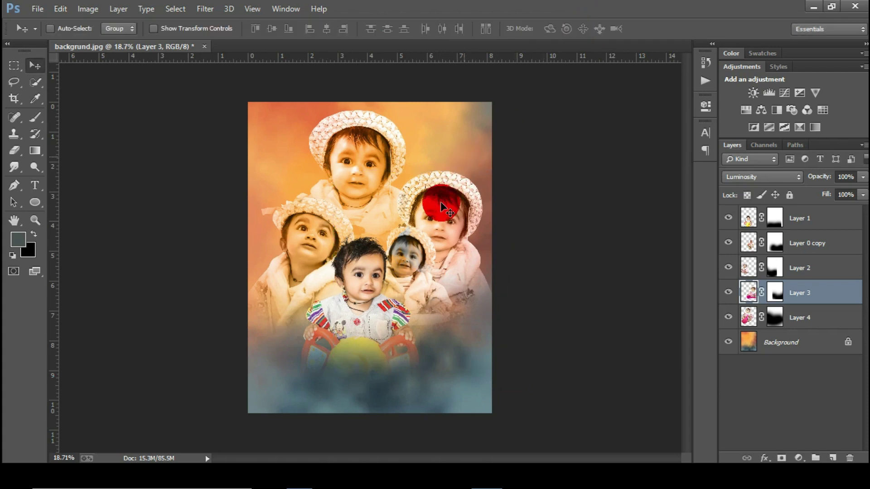
{"action": "left_click_drag", "start_coordinate": [440, 202], "coordinate": [442, 191]}
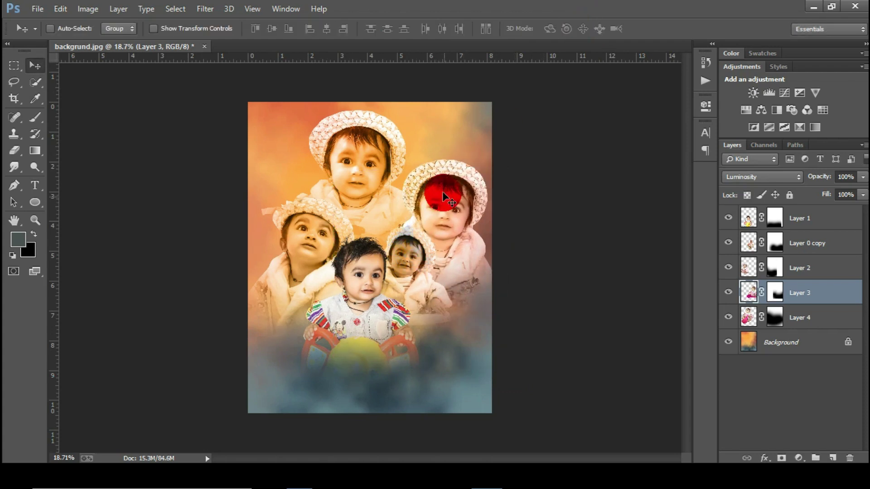
Move Layer 2 above Layer 0 copy and place a duplicate of it directly above the Background
{"action": "left_click", "coordinate": [800, 317]}
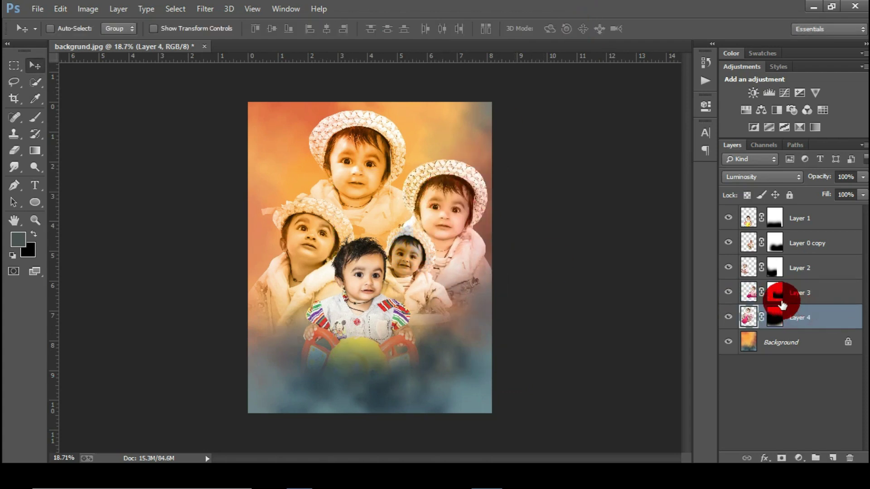
{"action": "left_click_drag", "start_coordinate": [801, 274], "coordinate": [766, 242]}
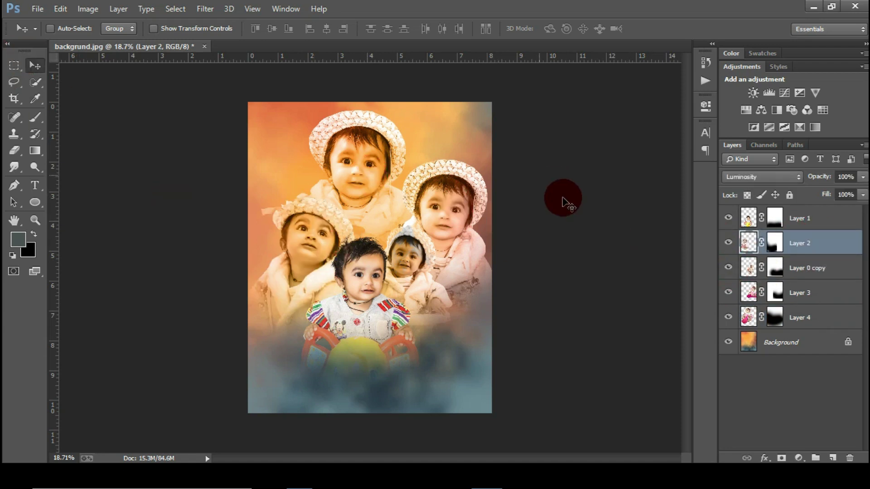
{"action": "key", "text": "ctrl+j"}
{"action": "left_click_drag", "start_coordinate": [806, 255], "coordinate": [797, 343]}
Scale the Layer 2 copy child down and place it in the picture's upper right, behind the Layer 3 and Layer 4 children
{"action": "left_click_drag", "start_coordinate": [437, 203], "coordinate": [481, 149]}
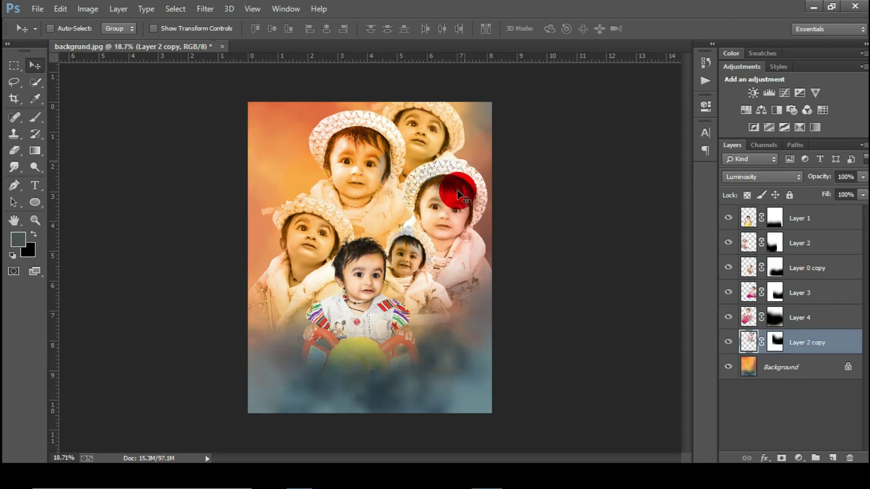
{"action": "key", "text": "ctrl+t"}
{"action": "left_click_drag", "start_coordinate": [467, 259], "coordinate": [484, 163]}
{"action": "left_click", "coordinate": [577, 30]}
{"action": "scroll", "coordinate": [485, 93], "scroll_direction": "up", "scroll_amount": 9}
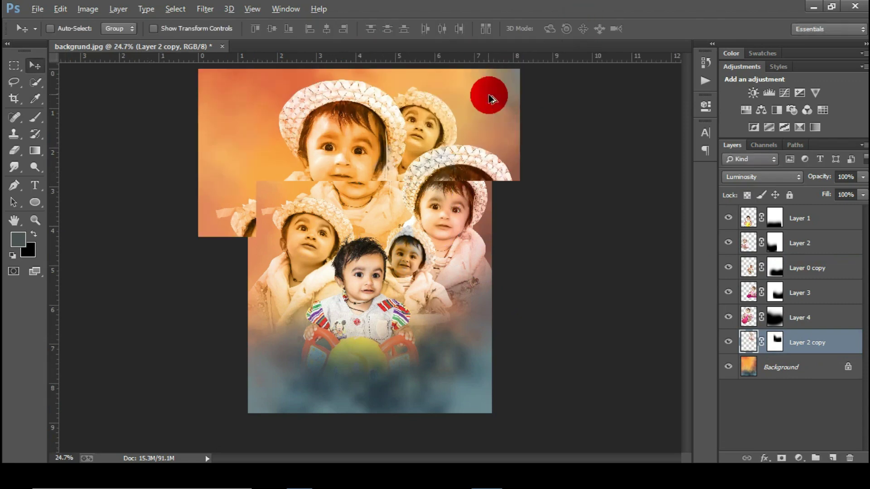
{"action": "left_click_drag", "start_coordinate": [362, 176], "coordinate": [369, 212]}
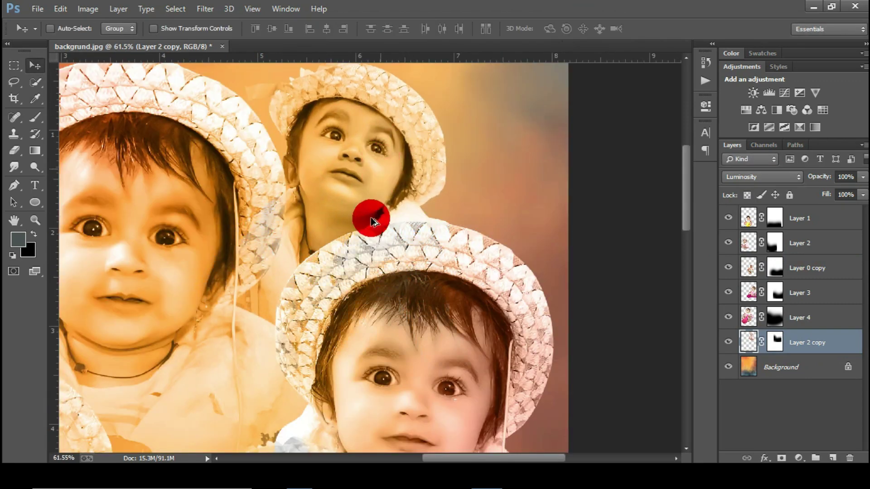
Widen the Layer 2 copy child to about 101%, keeping its height at 100%
{"action": "scroll", "coordinate": [382, 179], "scroll_direction": "down", "scroll_amount": 2}
{"action": "key", "text": "ctrl+t"}
{"action": "left_click_drag", "start_coordinate": [439, 250], "coordinate": [443, 247]}
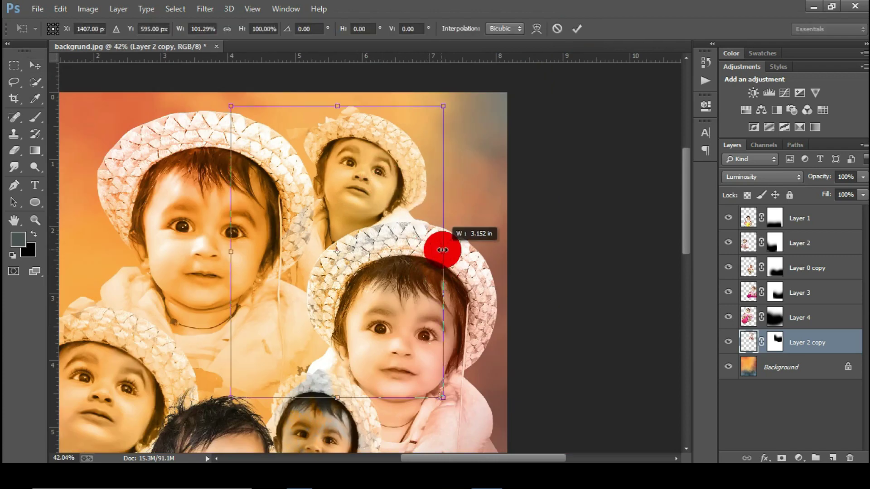
{"action": "left_click", "coordinate": [576, 29]}
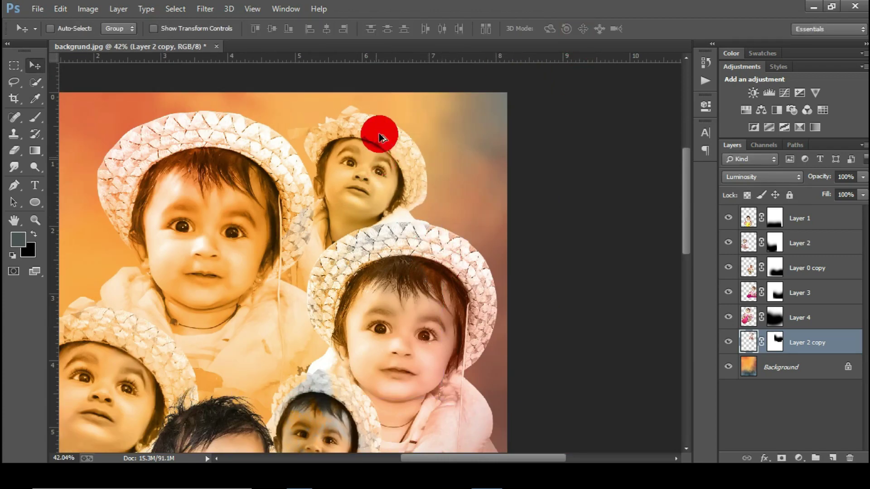
Erase the body area of the Layer 2 copy on its mask with a 900 px soft eraser
{"action": "scroll", "coordinate": [377, 136], "scroll_direction": "down", "scroll_amount": 6}
{"action": "left_click", "coordinate": [774, 342]}
{"action": "left_click", "coordinate": [20, 149]}
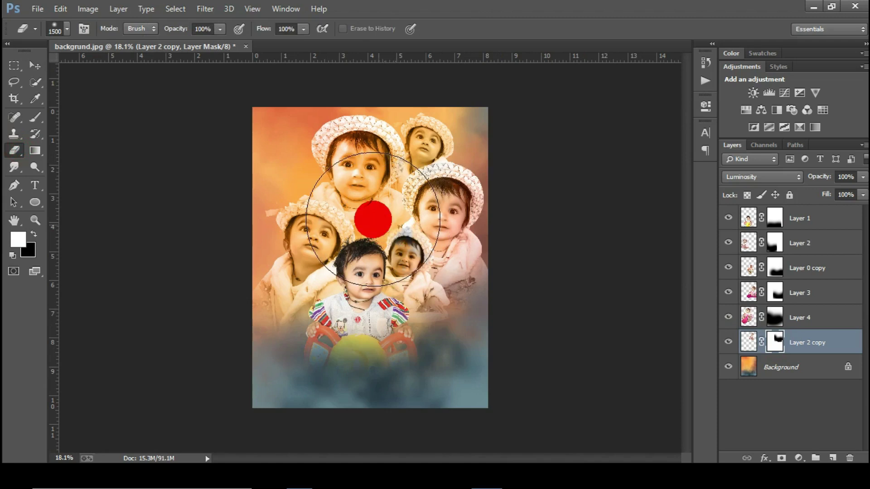
{"action": "key", "text": "bracketleft"}
{"action": "key", "text": "bracketleft"}
{"action": "key", "text": "bracketleft"}
{"action": "key", "text": "bracketleft"}
{"action": "key", "text": "bracketleft"}
{"action": "key", "text": "bracketleft"}
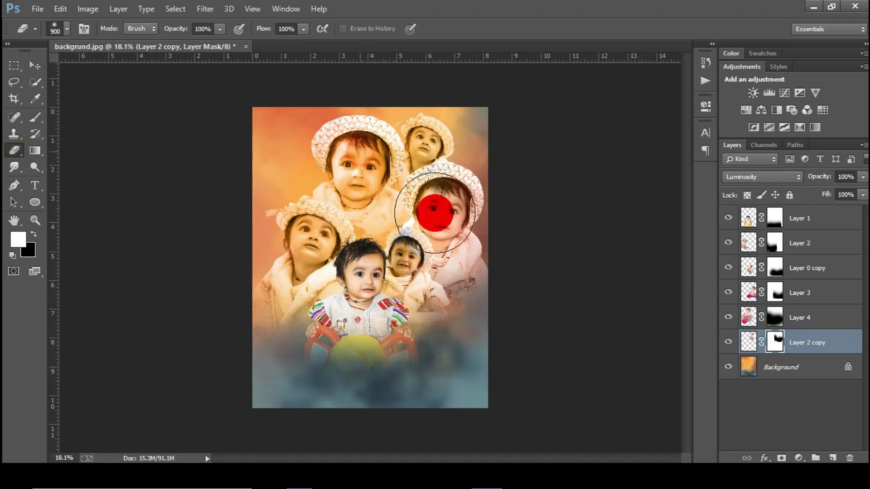
{"action": "left_click", "coordinate": [34, 62]}
Shift all the child layers, from Layer 2 copy up to Layer 1, slightly left together
{"action": "scroll", "coordinate": [402, 206], "scroll_direction": "down", "scroll_amount": 4}
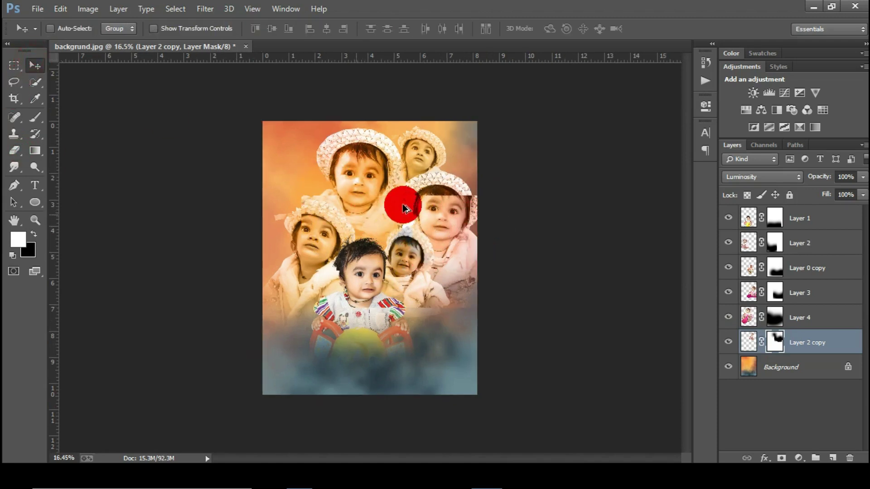
{"action": "scroll", "coordinate": [381, 263], "scroll_direction": "up", "scroll_amount": 6}
{"action": "left_click", "coordinate": [797, 222], "text": "shift"}
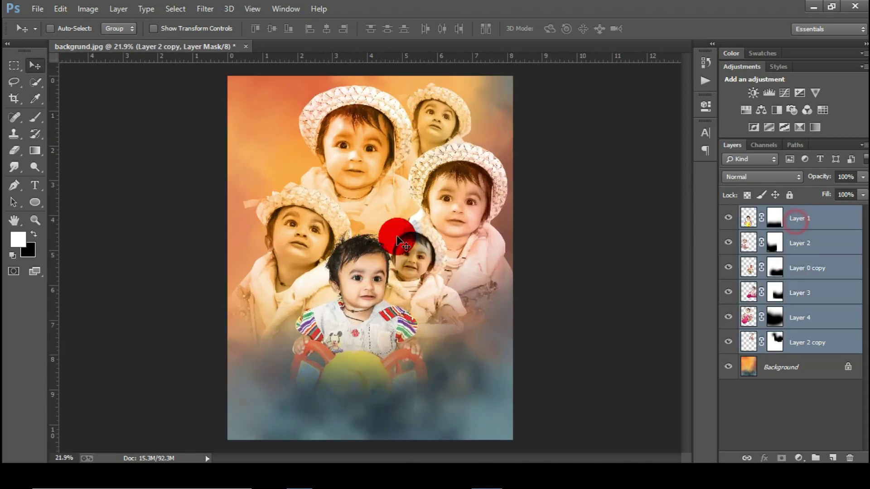
{"action": "scroll", "coordinate": [400, 217], "scroll_direction": "down", "scroll_amount": 1}
{"action": "key", "text": "shift+Left"}
{"action": "key", "text": "shift+Left"}
{"action": "key", "text": "shift+Left"}
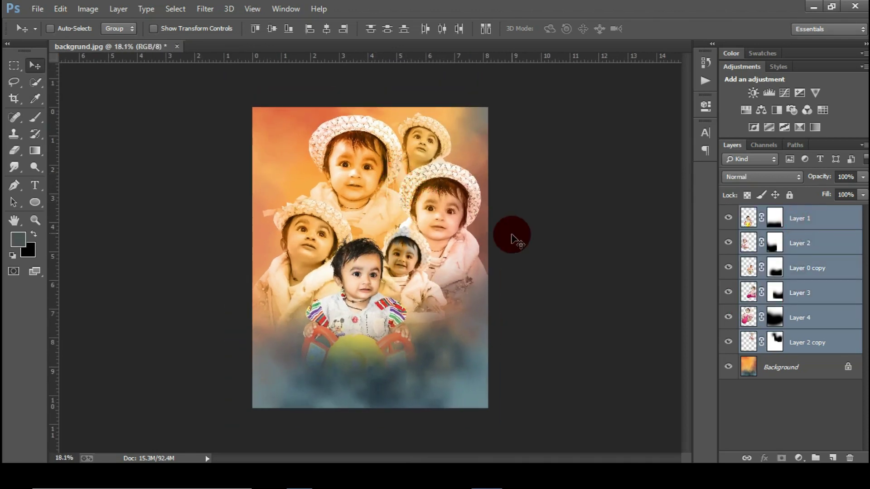
Move the Layer 4 child left and enlarge it proportionally to about 104.5%
{"action": "left_click", "coordinate": [790, 321]}
{"action": "left_click_drag", "start_coordinate": [442, 186], "coordinate": [436, 186]}
{"action": "key", "text": "ctrl+t"}
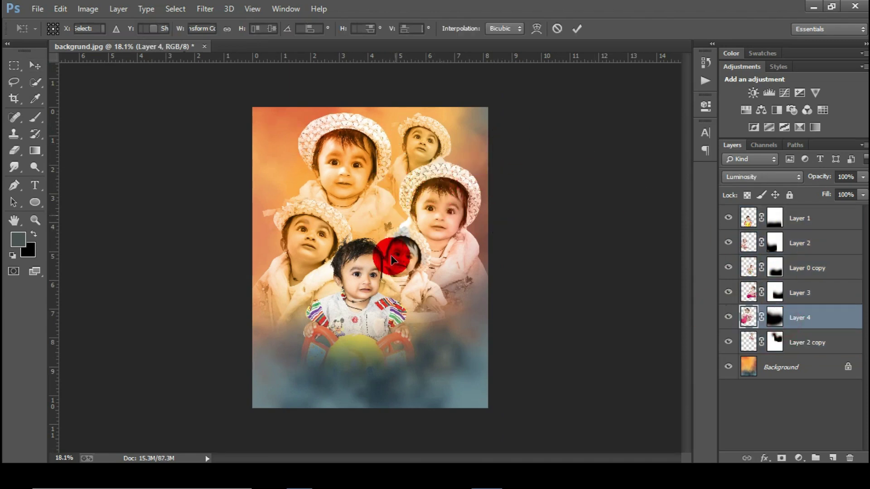
{"action": "left_click_drag", "start_coordinate": [442, 363], "coordinate": [453, 371]}
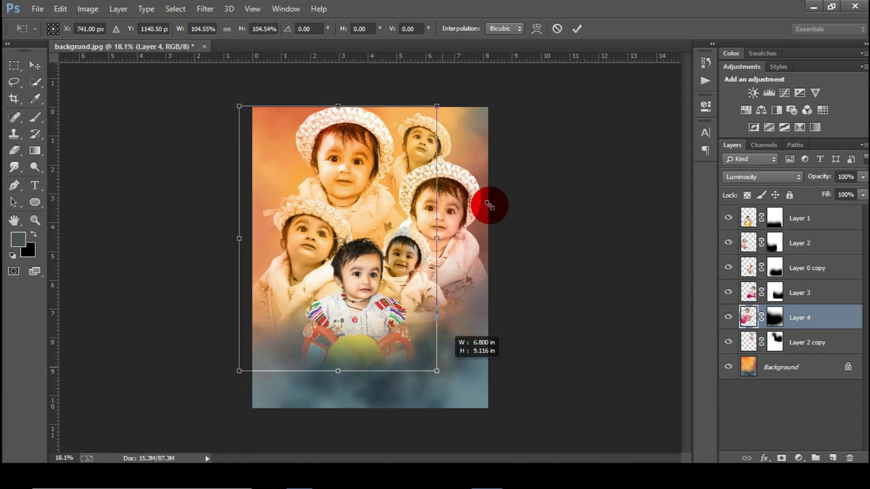
{"action": "left_click", "coordinate": [577, 29]}
{"action": "left_click_drag", "start_coordinate": [369, 143], "coordinate": [372, 142]}
Fade the Layer 4 child's edge beside the Layer 3 child on its mask with an 800 px soft eraser
{"action": "left_click", "coordinate": [14, 152]}
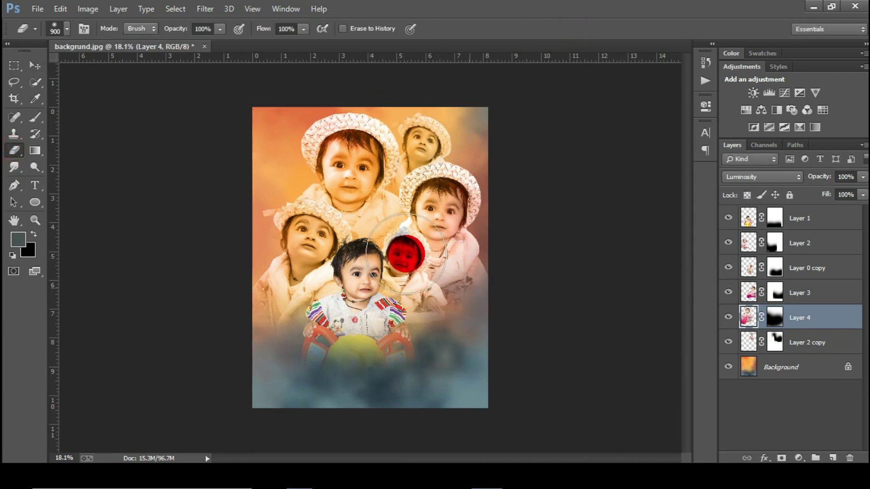
{"action": "left_click", "coordinate": [774, 315]}
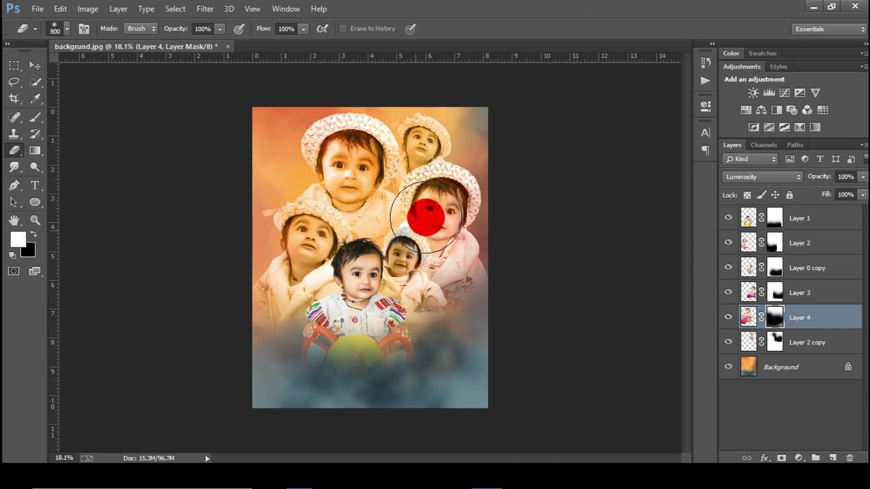
{"action": "left_click", "coordinate": [33, 66]}
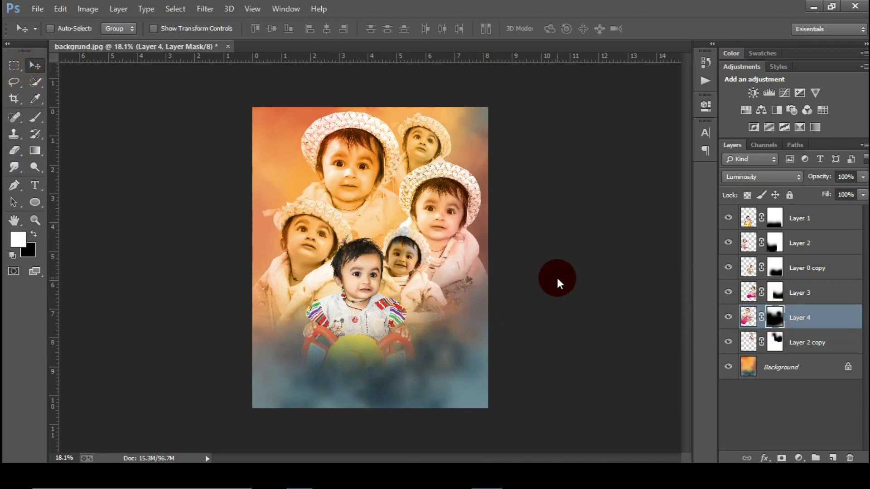
Shift the Layer 2 copy child slightly left toward the Layer 4 child
{"action": "left_click", "coordinate": [799, 344]}
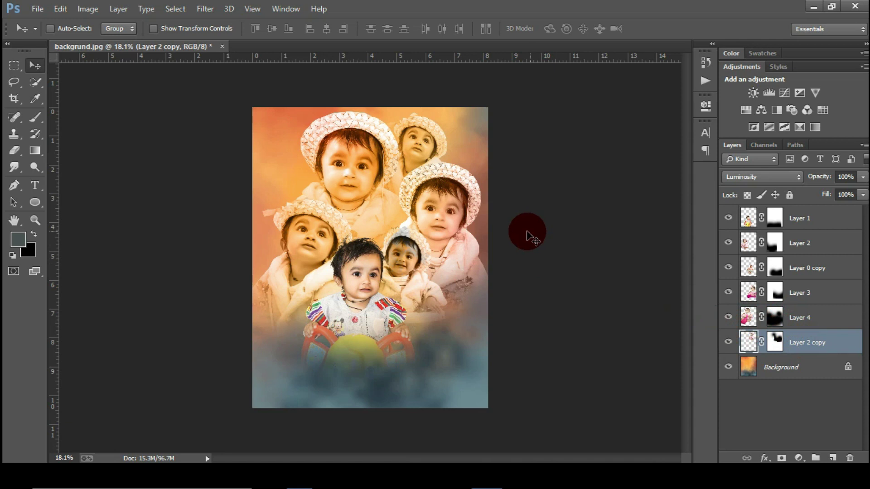
Move the Layer 3 child slightly up and shrink it proportionally to about 96.8%
{"action": "left_click", "coordinate": [793, 296]}
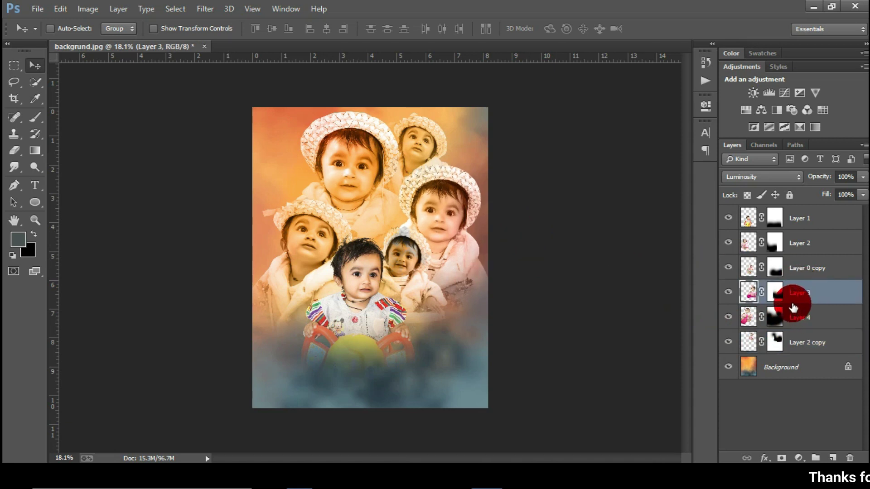
{"action": "left_click", "coordinate": [427, 215]}
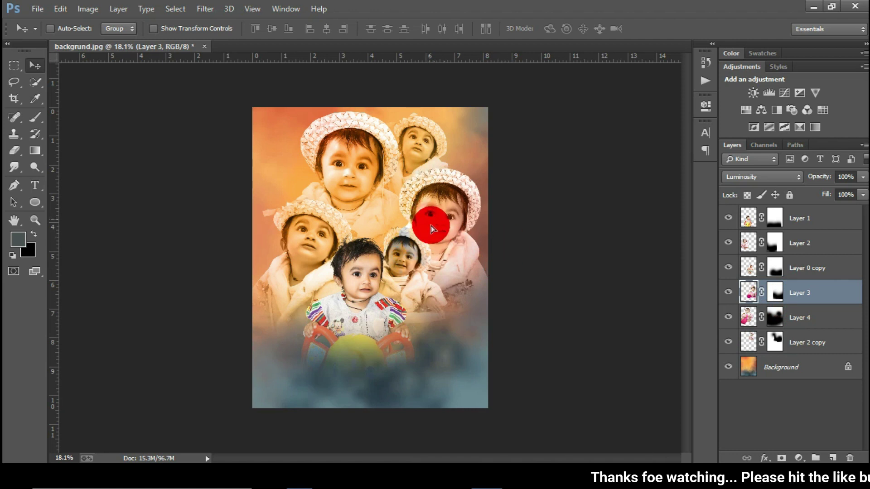
{"action": "left_click_drag", "start_coordinate": [431, 226], "coordinate": [435, 207]}
{"action": "scroll", "coordinate": [431, 205], "scroll_direction": "down", "scroll_amount": 1}
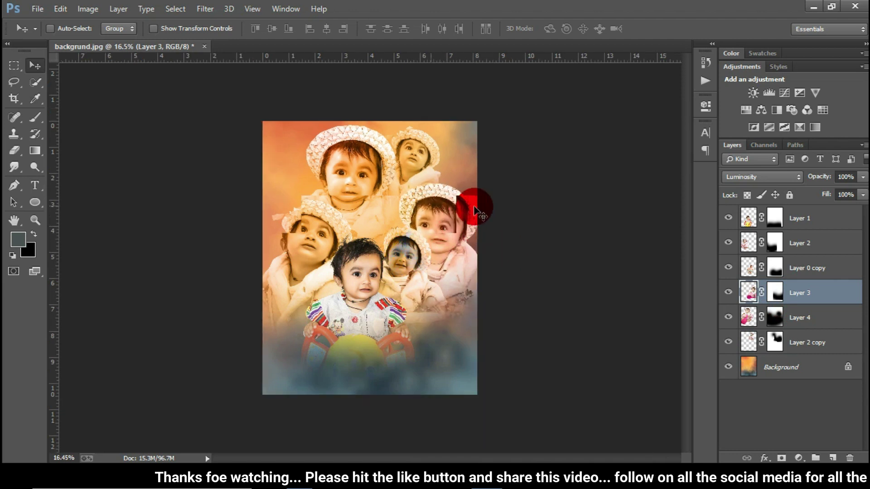
{"action": "key", "text": "ctrl+t"}
{"action": "left_click_drag", "start_coordinate": [489, 359], "coordinate": [488, 355]}
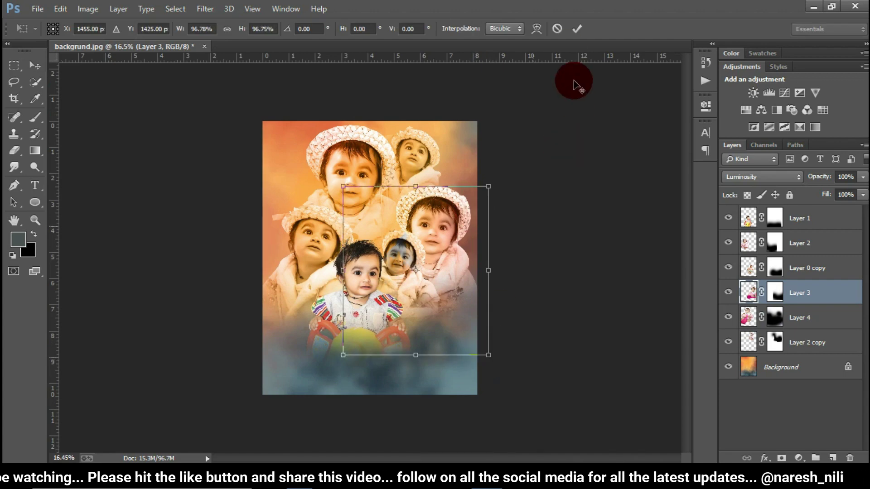
{"action": "left_click", "coordinate": [576, 28]}
Shift the resized Layer 3 child slightly up and to the right
{"action": "scroll", "coordinate": [404, 194], "scroll_direction": "up", "scroll_amount": 12}
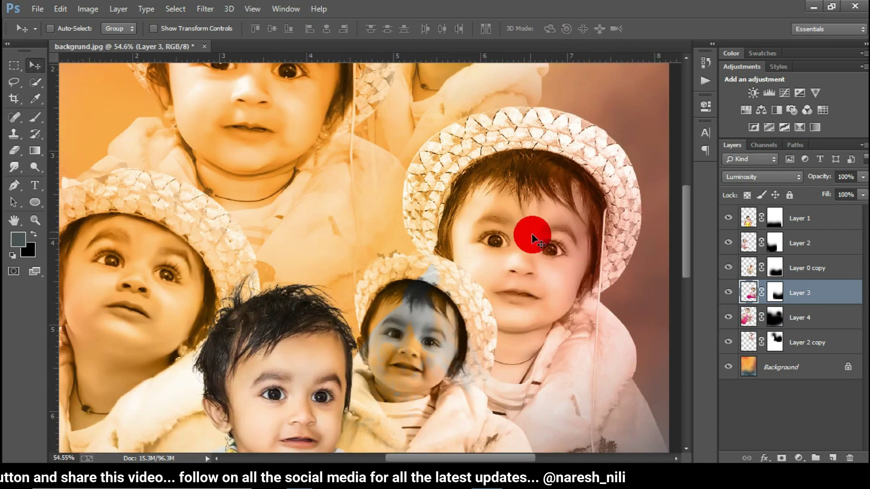
{"action": "scroll", "coordinate": [532, 235], "scroll_direction": "up", "scroll_amount": 4}
{"action": "left_click_drag", "start_coordinate": [532, 230], "coordinate": [537, 210]}
{"action": "scroll", "coordinate": [335, 218], "scroll_direction": "down", "scroll_amount": 12}
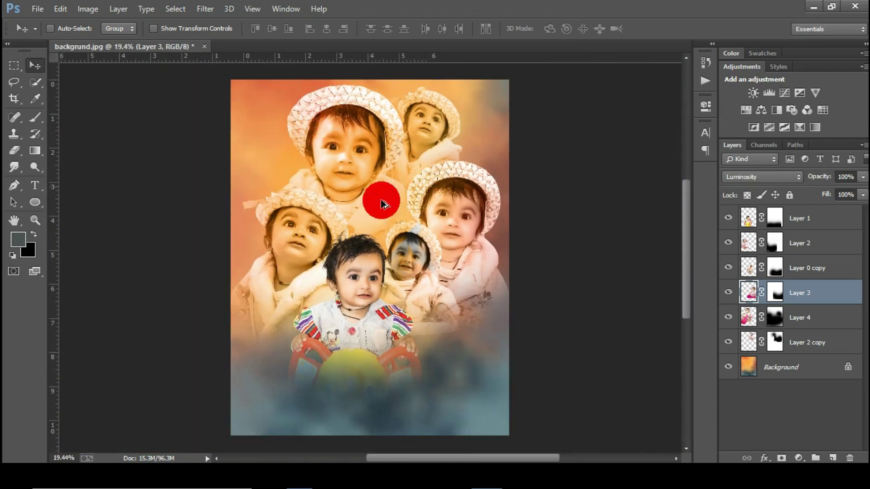
Link all the child layers, from Layer 2 copy up to Layer 1, and shift them slightly up together
{"action": "left_click", "coordinate": [800, 343]}
{"action": "left_click", "coordinate": [800, 218], "text": "shift"}
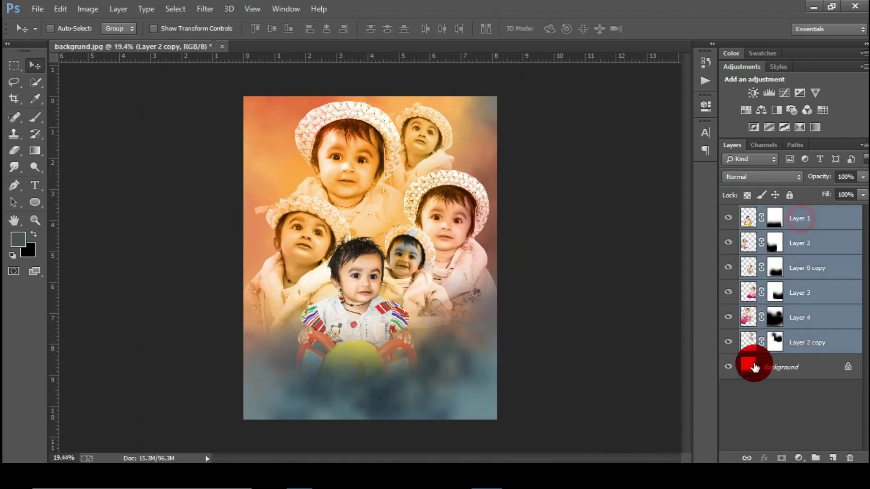
{"action": "left_click", "coordinate": [747, 458]}
{"action": "scroll", "coordinate": [384, 244], "scroll_direction": "down", "scroll_amount": 1}
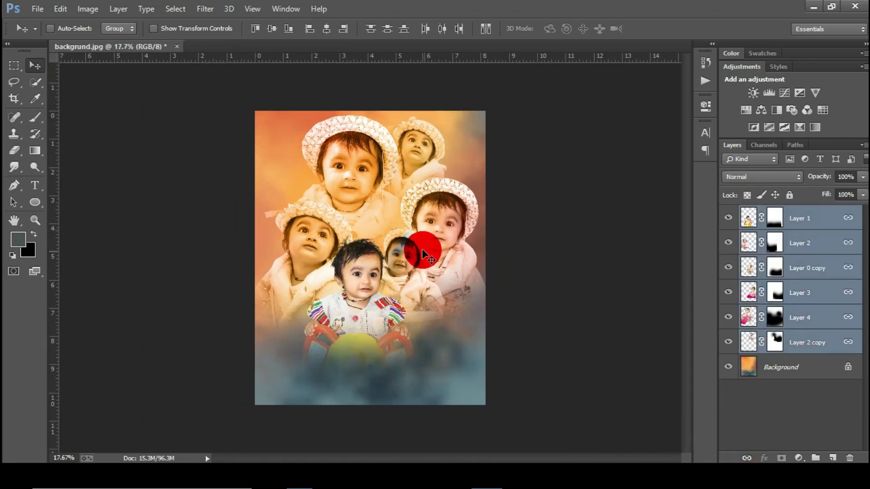
{"action": "left_click_drag", "start_coordinate": [422, 250], "coordinate": [423, 244]}
{"action": "scroll", "coordinate": [423, 245], "scroll_direction": "up", "scroll_amount": 2}
Duplicate the Background layer, place the copy directly below Layer 1 and set its blend mode to Color
{"action": "left_click", "coordinate": [793, 376]}
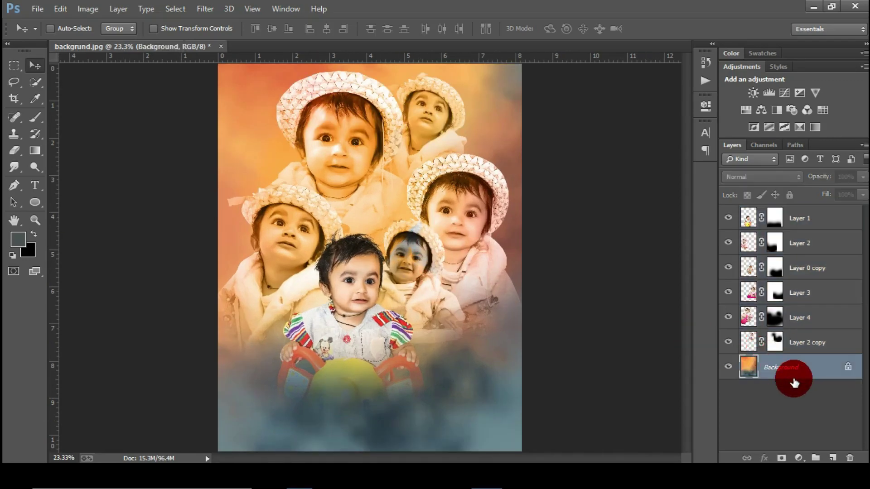
{"action": "key", "text": "ctrl+j"}
{"action": "left_click_drag", "start_coordinate": [793, 367], "coordinate": [776, 233]}
{"action": "left_click_drag", "start_coordinate": [752, 176], "coordinate": [739, 312]}
{"action": "left_click", "coordinate": [357, 332]}
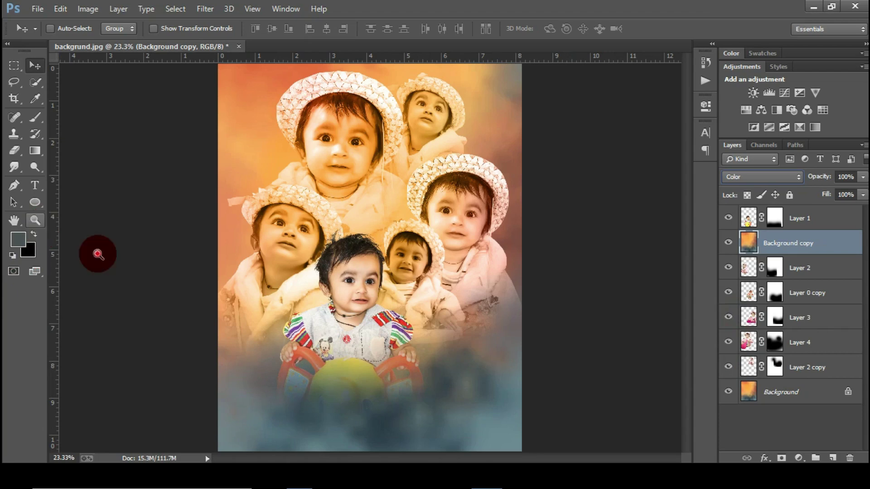
Sample the dark blue-grey of the lower clouds as the foreground colour and add a new empty layer above Layer 1
{"action": "left_click", "coordinate": [92, 261]}
{"action": "left_click", "coordinate": [440, 324]}
{"action": "scroll", "coordinate": [66, 194], "scroll_direction": "down", "scroll_amount": 3}
{"action": "left_click", "coordinate": [36, 68]}
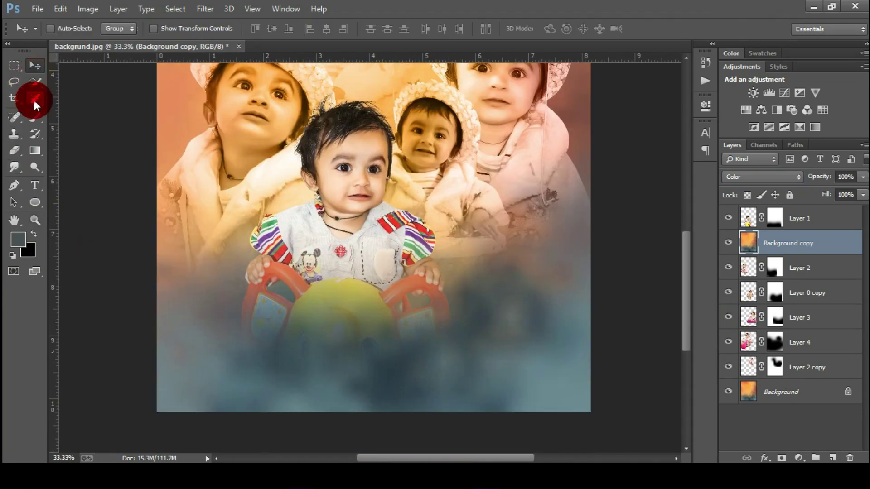
{"action": "left_click", "coordinate": [394, 353]}
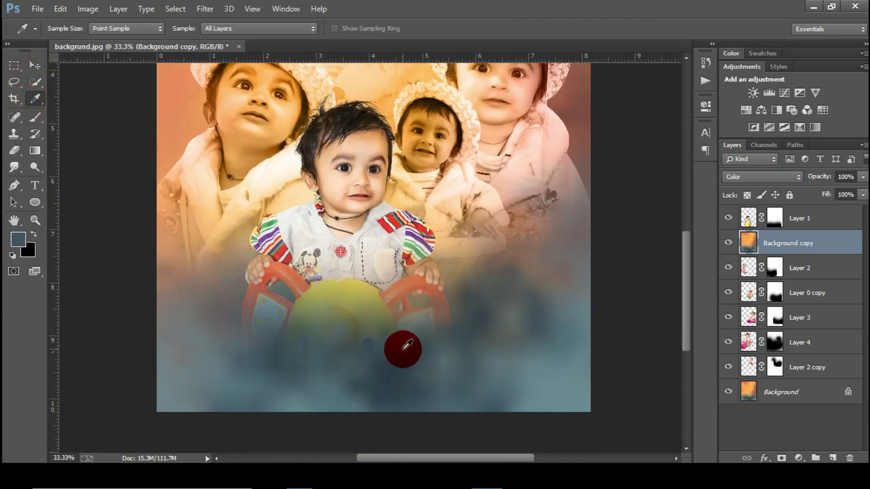
{"action": "key", "text": "b"}
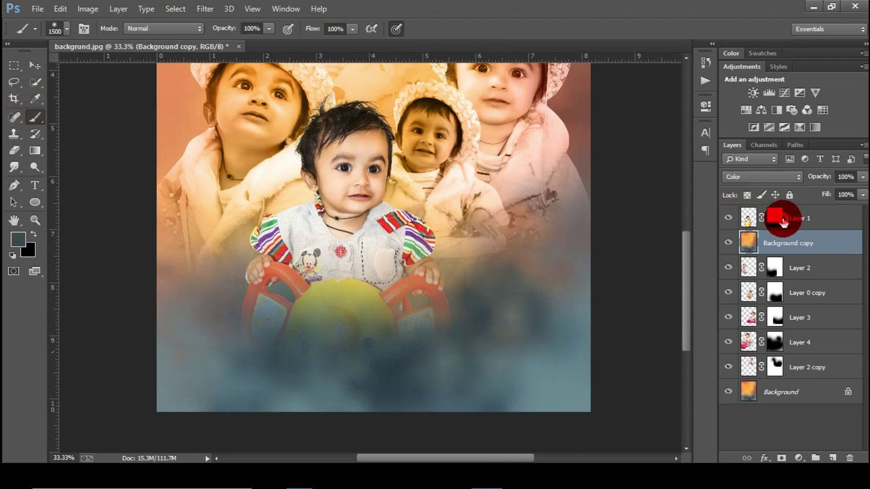
{"action": "left_click", "coordinate": [776, 218]}
{"action": "key", "text": "d"}
{"action": "left_click", "coordinate": [833, 458]}
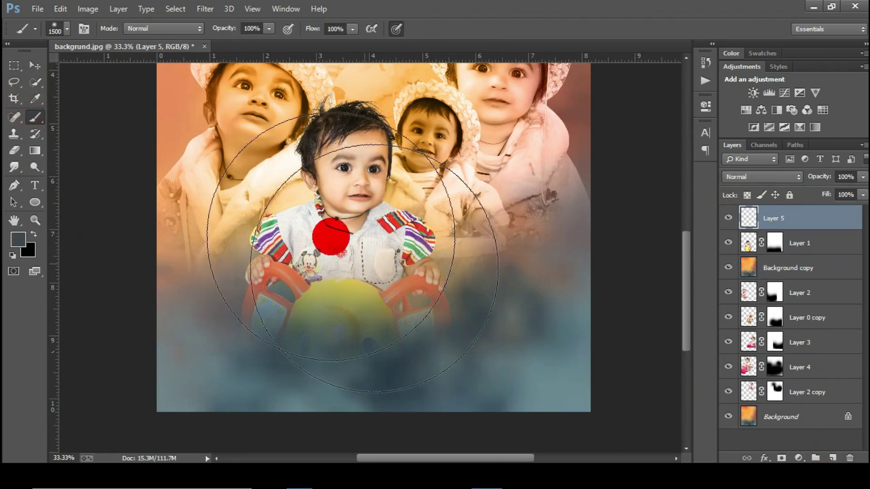
Paint blue-grey cloud dabs over the lower part of the toy on the new layer with a cloud brush enlarged to 2400 px
{"action": "right_click", "coordinate": [323, 271]}
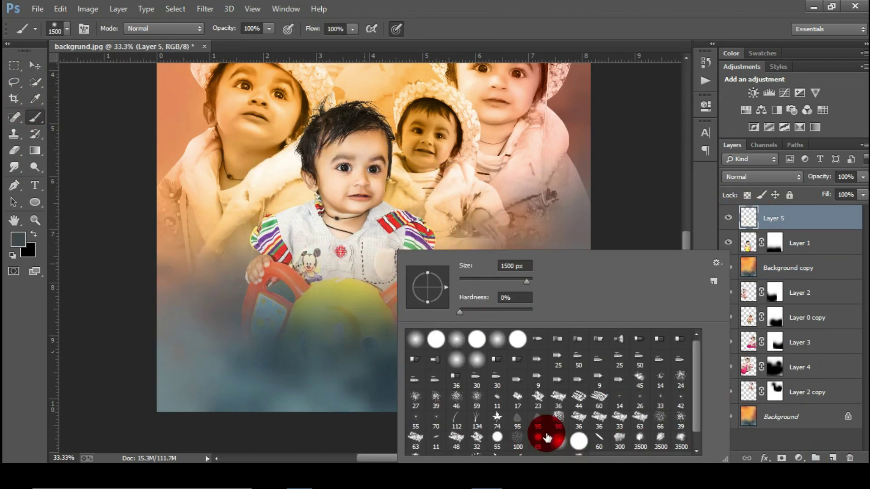
{"action": "scroll", "coordinate": [581, 402], "scroll_direction": "down", "scroll_amount": 2}
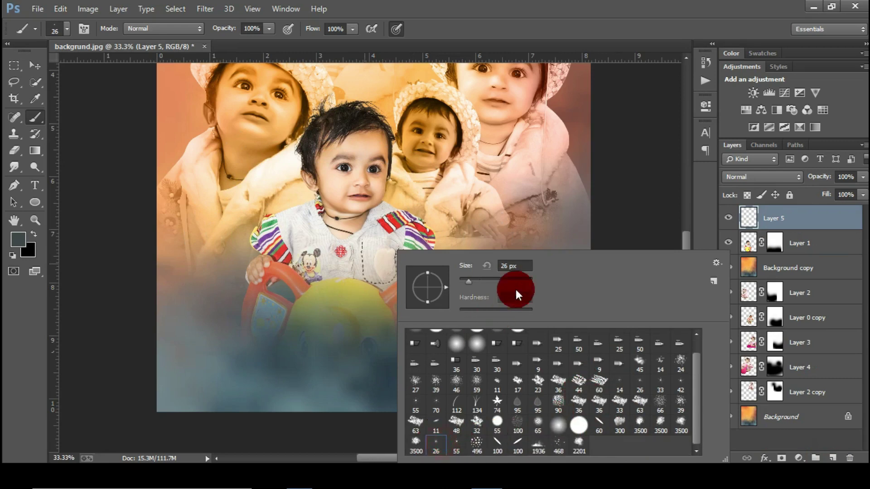
{"action": "left_click", "coordinate": [38, 117]}
{"action": "key", "text": "bracketright"}
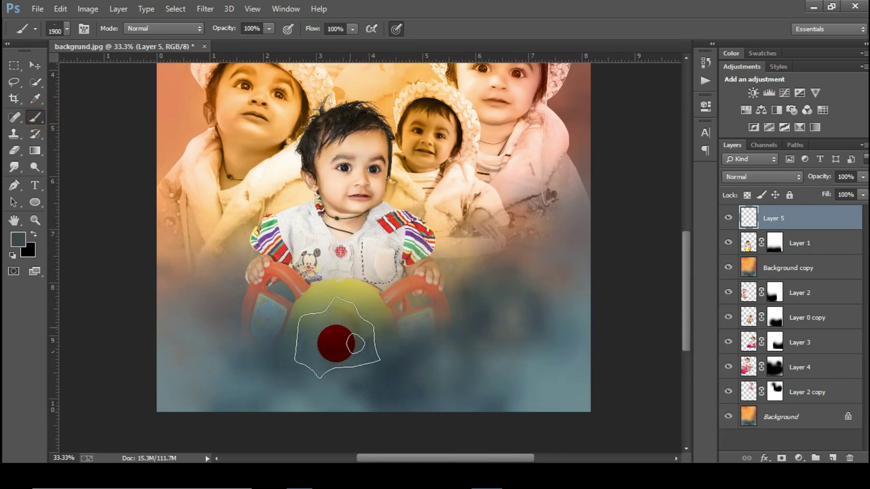
{"action": "key", "text": "bracketright"}
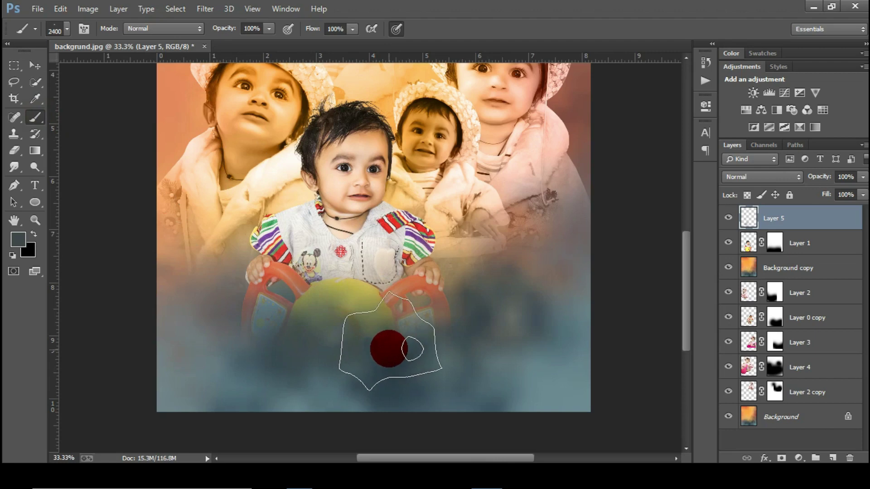
{"action": "left_click", "coordinate": [455, 325]}
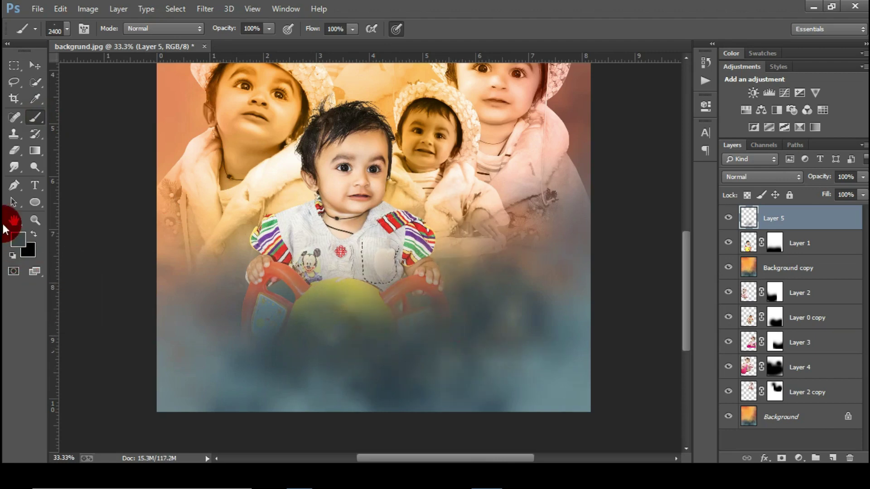
{"action": "left_click", "coordinate": [35, 221]}
{"action": "right_click", "coordinate": [332, 136]}
{"action": "left_click", "coordinate": [353, 144]}
{"action": "left_click", "coordinate": [35, 65]}
{"action": "left_click", "coordinate": [35, 65]}
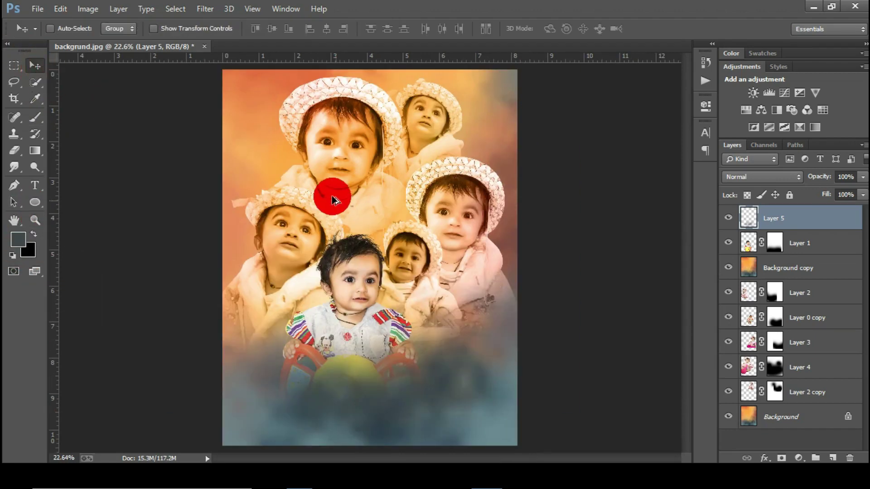
{"action": "scroll", "coordinate": [320, 194], "scroll_direction": "down", "scroll_amount": 1}
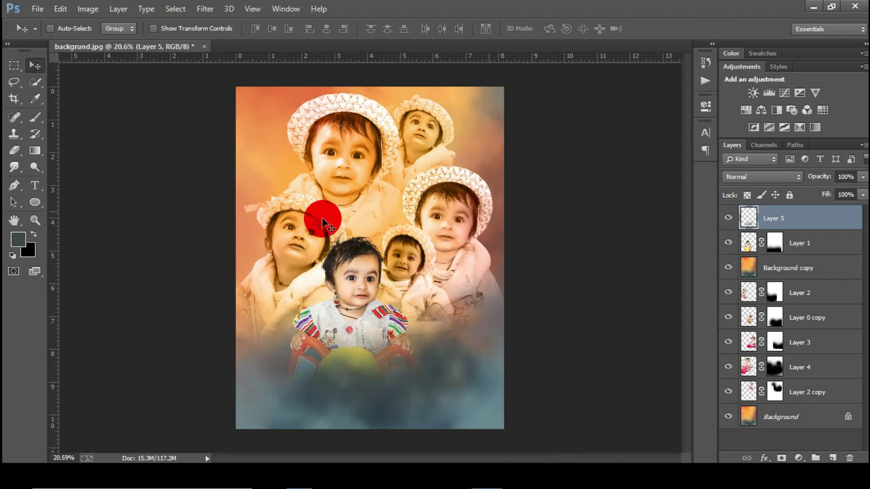
Open 863516d3c60467acfed76d7e20764651.png, bring its 1st Birthday badge into the composite and close the source file
{"action": "left_click", "coordinate": [45, 12]}
{"action": "left_click", "coordinate": [68, 34]}
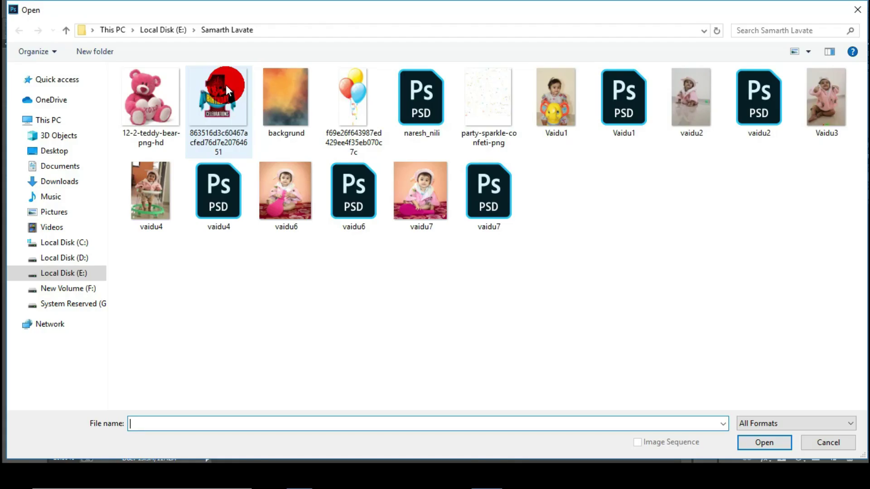
{"action": "left_click", "coordinate": [223, 107]}
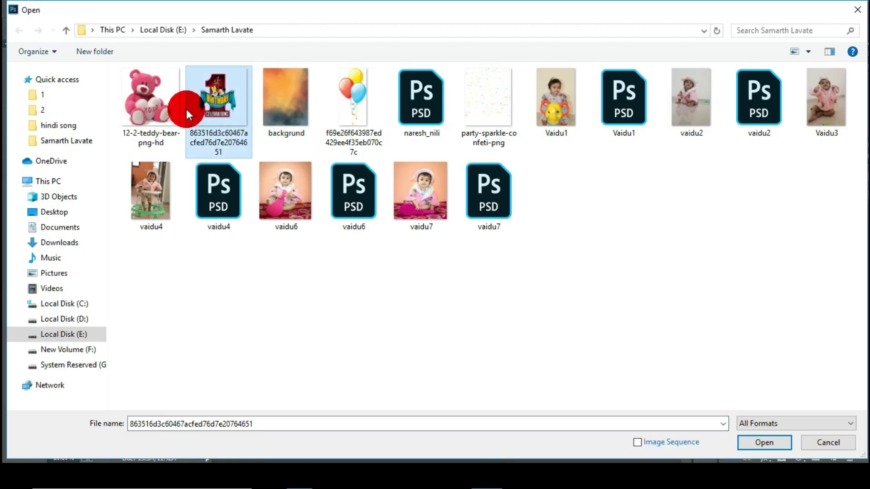
{"action": "left_click", "coordinate": [180, 110], "text": "ctrl"}
{"action": "double_click", "coordinate": [208, 109]}
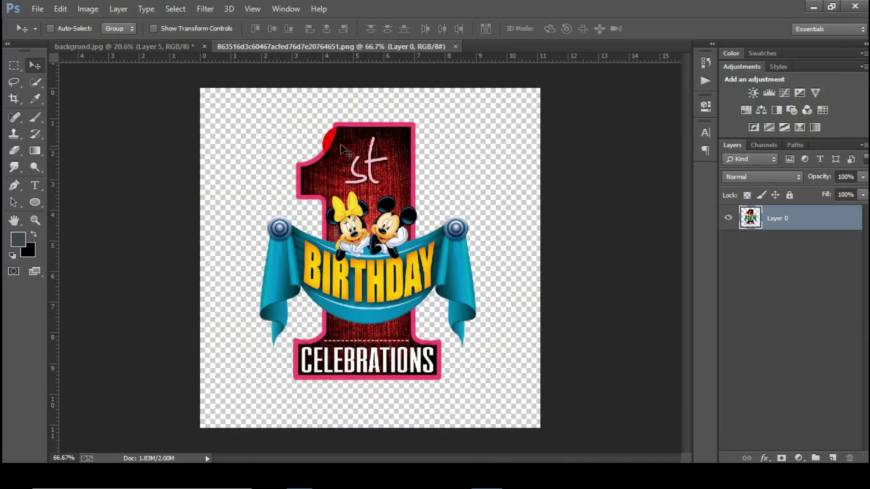
{"action": "left_click_drag", "start_coordinate": [325, 136], "coordinate": [272, 352]}
{"action": "left_click", "coordinate": [454, 47]}
Shrink the 1st Birthday badge proportionally and move it down near the picture's lower-left corner
{"action": "scroll", "coordinate": [301, 243], "scroll_direction": "up", "scroll_amount": 2}
{"action": "scroll", "coordinate": [271, 352], "scroll_direction": "up", "scroll_amount": 2}
{"action": "key", "text": "ctrl+t"}
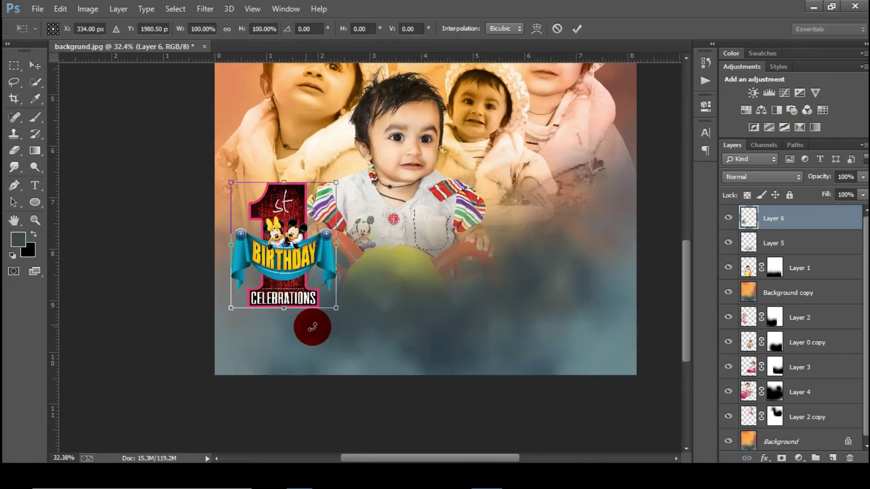
{"action": "left_click_drag", "start_coordinate": [339, 312], "coordinate": [326, 294]}
{"action": "left_click", "coordinate": [577, 29]}
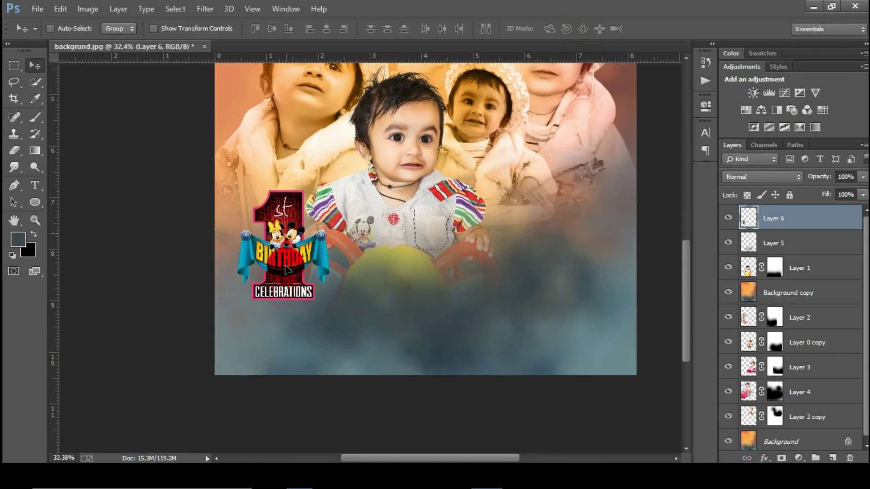
{"action": "left_click_drag", "start_coordinate": [283, 234], "coordinate": [287, 304]}
{"action": "scroll", "coordinate": [289, 304], "scroll_direction": "up", "scroll_amount": 3}
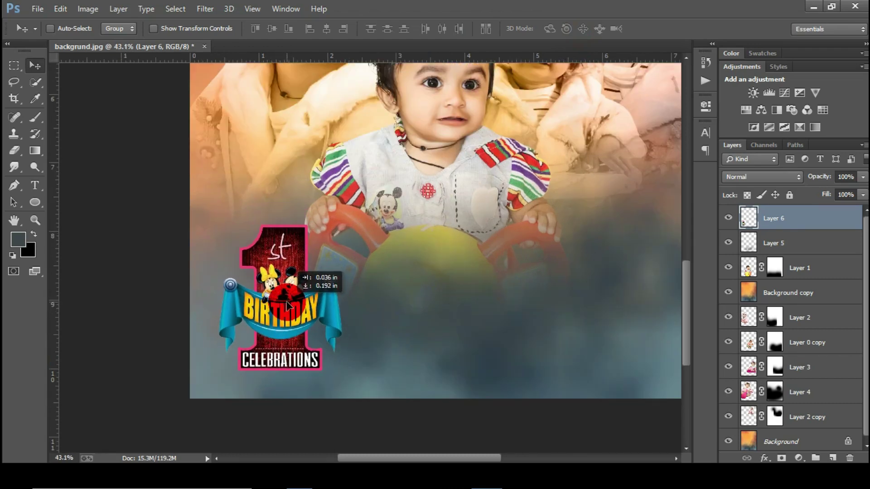
Fade the lower part of the toy on Layer 1's mask with a soft eraser enlarged to 1000 px
{"action": "left_click", "coordinate": [18, 151]}
{"action": "left_click", "coordinate": [776, 269]}
{"action": "key", "text": "bracketleft"}
{"action": "key", "text": "bracketleft"}
{"action": "mouse_move", "coordinate": [300, 279]}
{"action": "left_mouse_down"}
{"action": "mouse_move", "coordinate": [313, 303]}
{"action": "mouse_move", "coordinate": [291, 267]}
{"action": "left_mouse_up"}
{"action": "key", "text": "bracketright"}
{"action": "key", "text": "bracketright"}
{"action": "key", "text": "bracketright"}
{"action": "key", "text": "bracketright"}
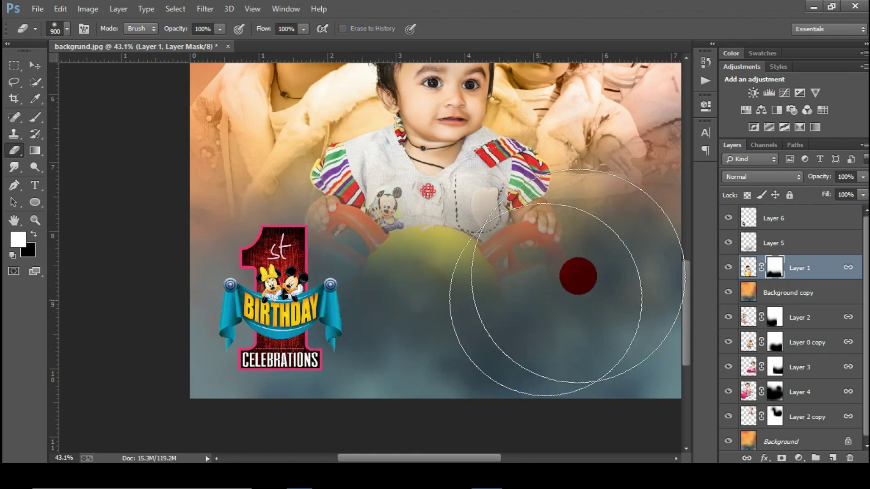
{"action": "left_click", "coordinate": [254, 357]}
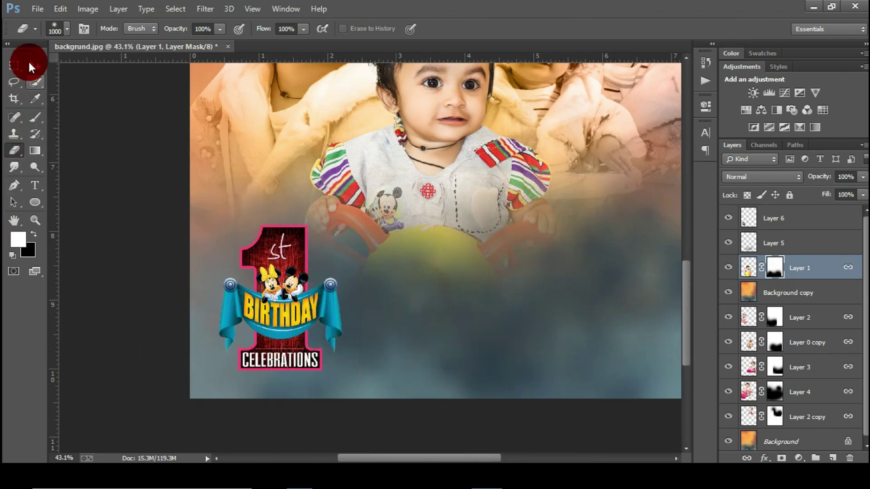
Enlarge the 1st Birthday badge on Layer 6 very slightly
{"action": "left_click", "coordinate": [30, 65]}
{"action": "left_click", "coordinate": [773, 218]}
{"action": "key", "text": "ctrl+t"}
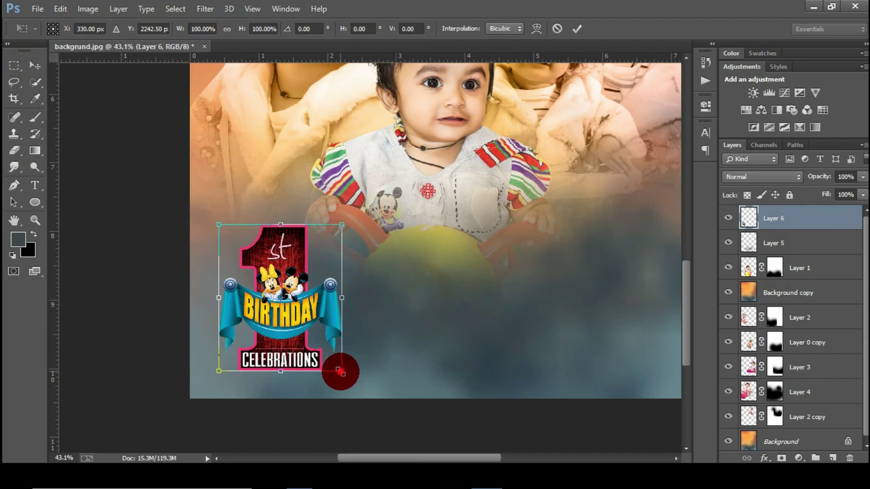
{"action": "left_click_drag", "start_coordinate": [340, 372], "coordinate": [343, 373]}
{"action": "left_click", "coordinate": [577, 29]}
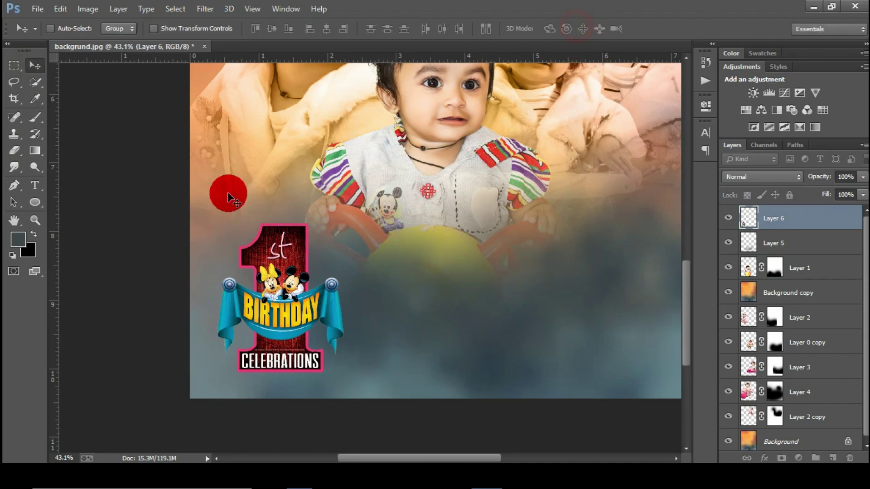
{"action": "left_click", "coordinate": [286, 269]}
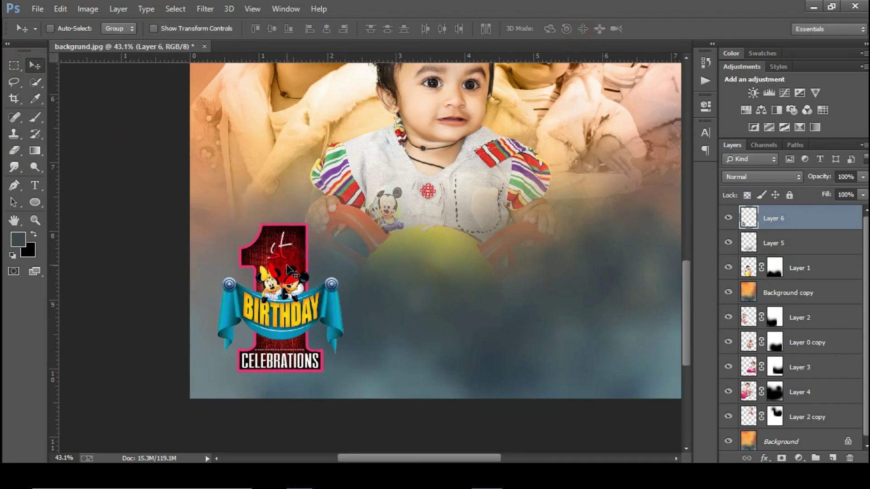
Open the PSD file named after the designer from the same project folder as the photos
{"action": "left_click", "coordinate": [38, 9]}
{"action": "left_click", "coordinate": [281, 161]}
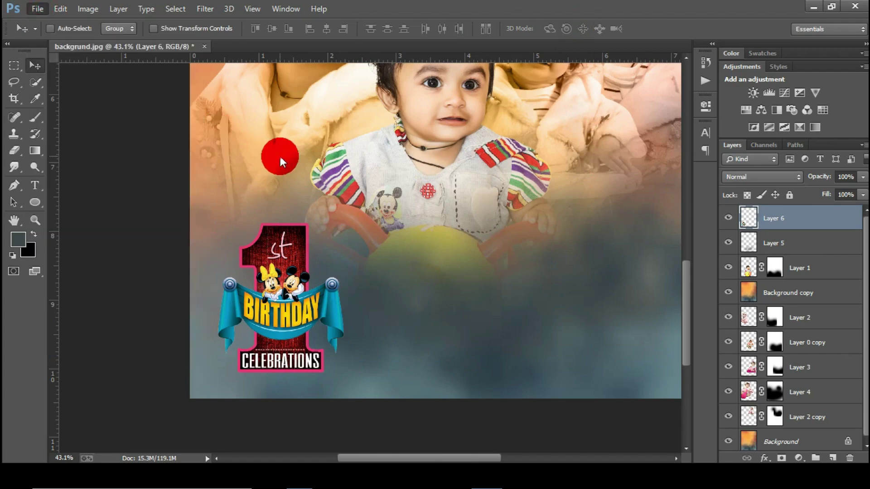
{"action": "left_click", "coordinate": [38, 7]}
{"action": "left_click", "coordinate": [40, 35]}
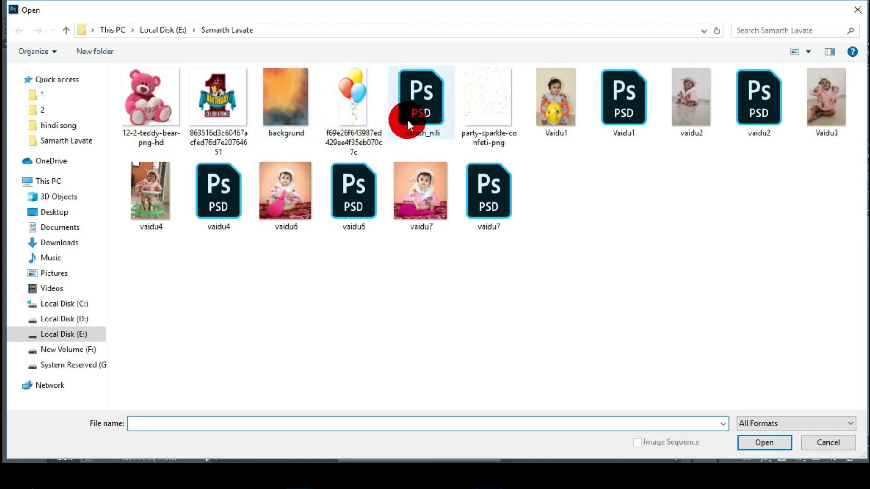
{"action": "double_click", "coordinate": [407, 120]}
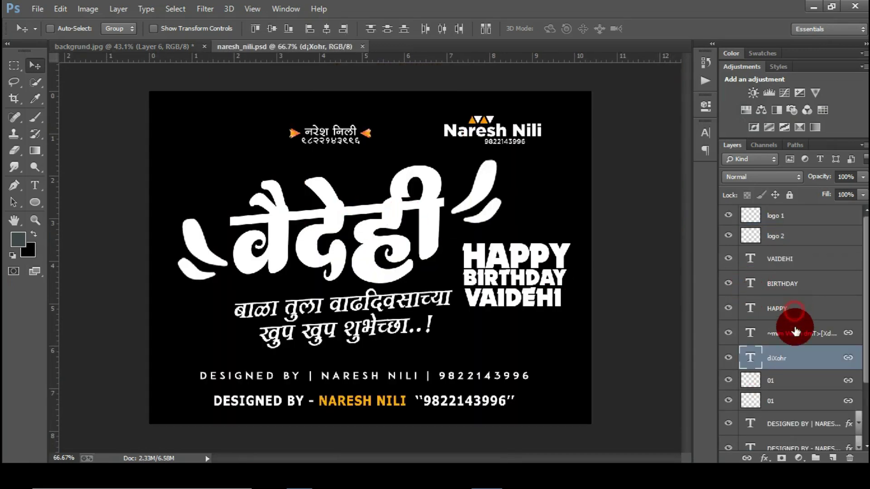
Copy the Marathi name lettering, greeting line and both flourishes into the birthday composite and enlarge them proportionally to about 133%
{"action": "left_click", "coordinate": [796, 330]}
{"action": "left_click_drag", "start_coordinate": [372, 209], "coordinate": [316, 322]}
{"action": "key", "text": "ctrl+t"}
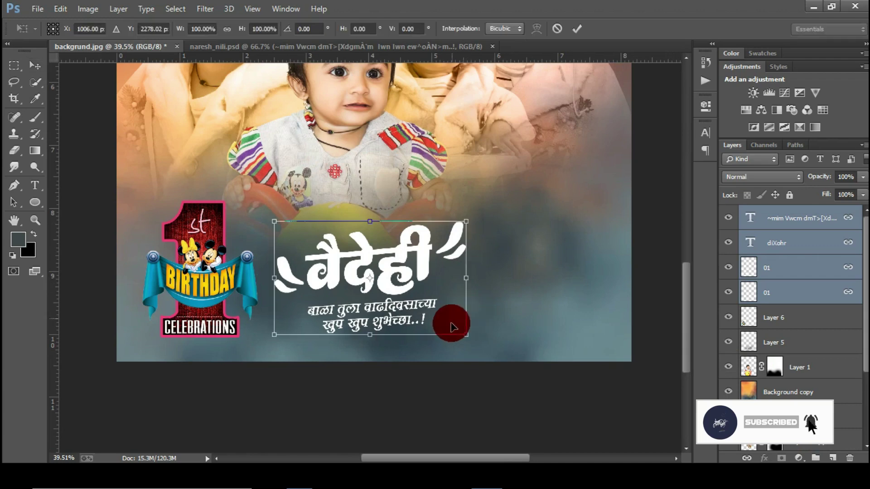
{"action": "left_click_drag", "start_coordinate": [466, 334], "coordinate": [509, 349]}
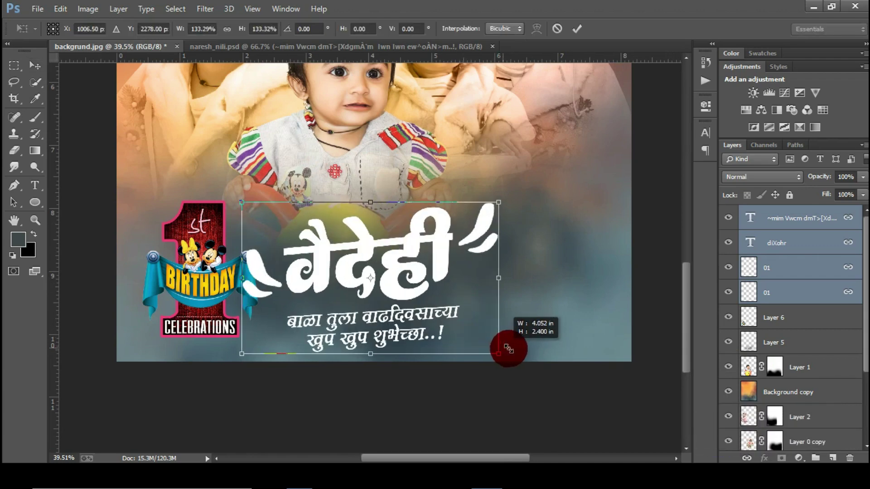
{"action": "left_click", "coordinate": [577, 29]}
Move the linked Marathi lettering sideways so it sits clear of the 1st Birthday badge
{"action": "scroll", "coordinate": [295, 259], "scroll_direction": "down", "scroll_amount": 2}
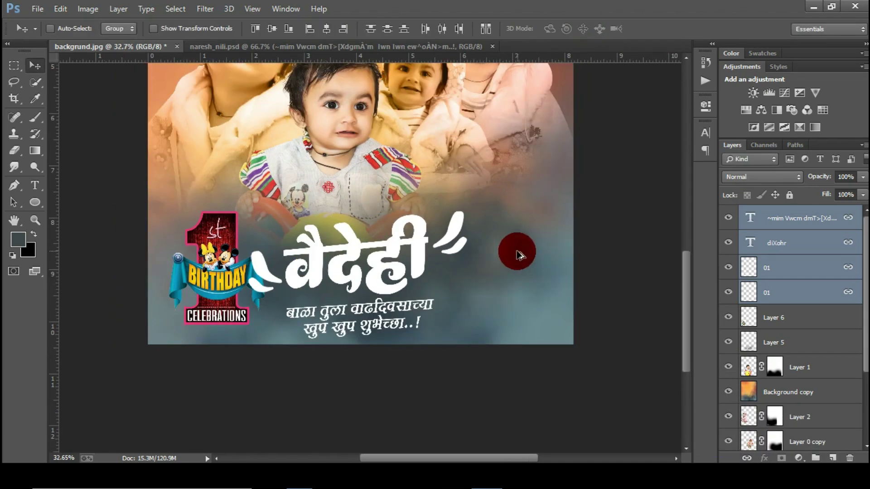
{"action": "scroll", "coordinate": [518, 255], "scroll_direction": "up", "scroll_amount": 4}
{"action": "left_click_drag", "start_coordinate": [282, 257], "coordinate": [367, 258]}
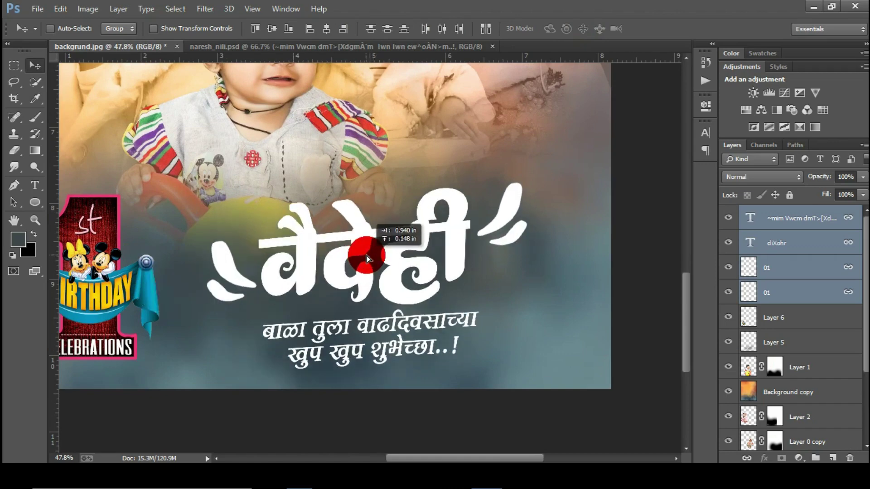
{"action": "left_click_drag", "start_coordinate": [426, 255], "coordinate": [429, 257]}
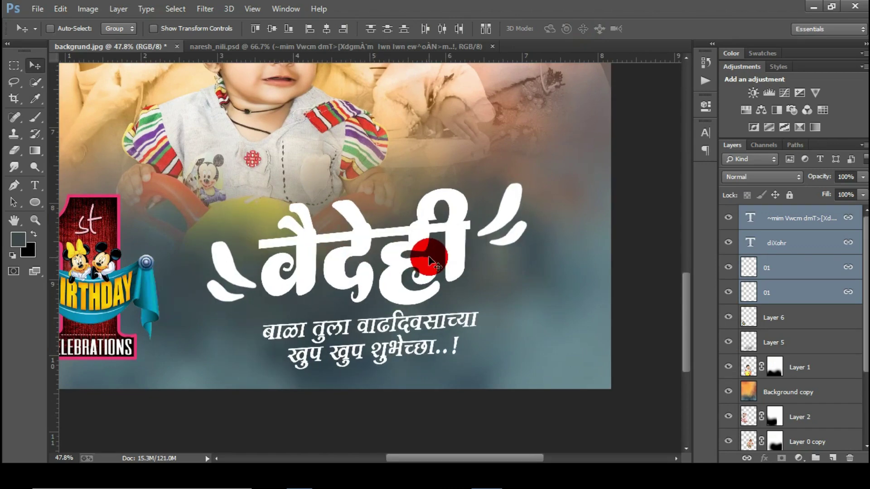
{"action": "scroll", "coordinate": [408, 292], "scroll_direction": "up", "scroll_amount": 1}
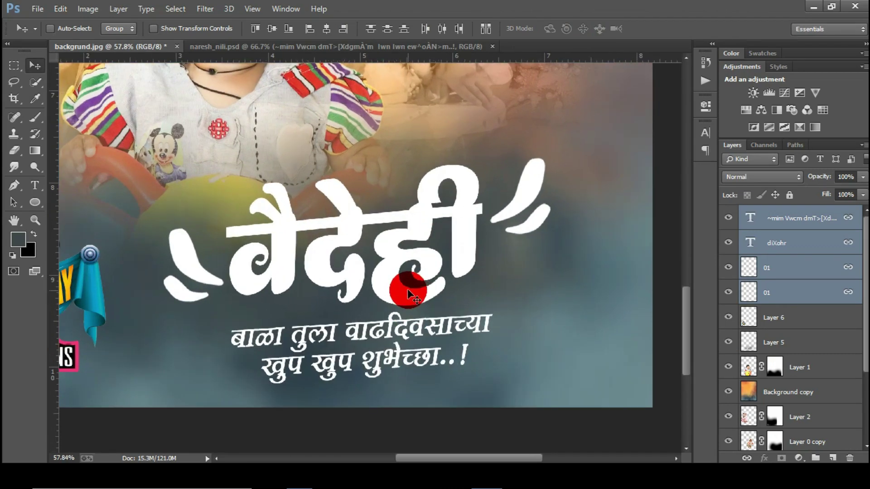
Apply the orange gradient preset style with red shadow to the Marathi name text and set its drop shadow opacity to 67%
{"action": "left_click", "coordinate": [779, 244]}
{"action": "right_click", "coordinate": [779, 245]}
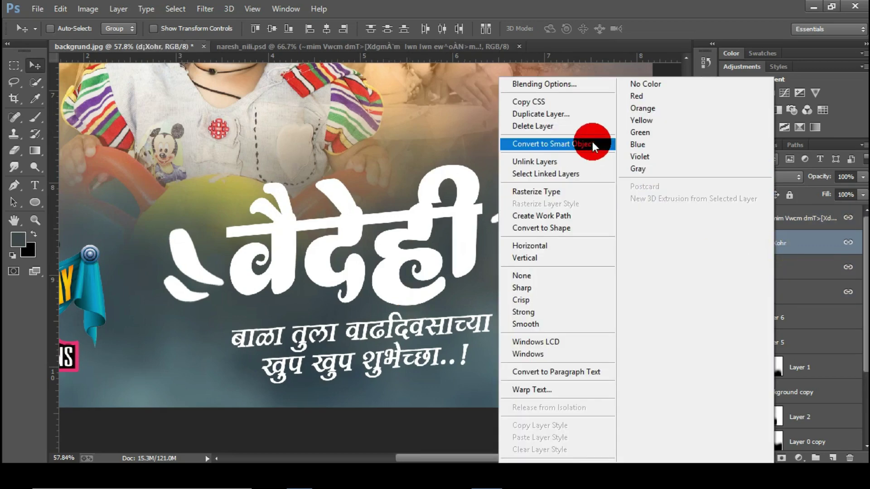
{"action": "left_click", "coordinate": [563, 84]}
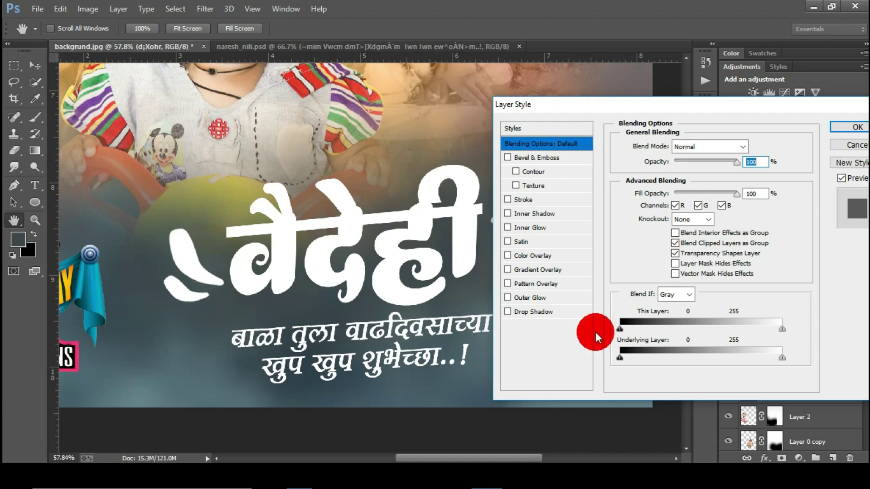
{"action": "left_click", "coordinate": [526, 128]}
{"action": "left_click", "coordinate": [662, 202]}
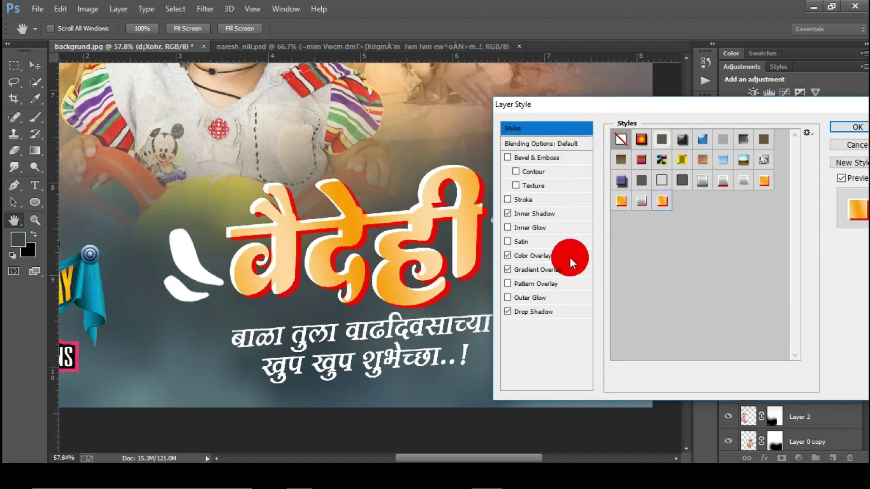
{"action": "left_click", "coordinate": [558, 312]}
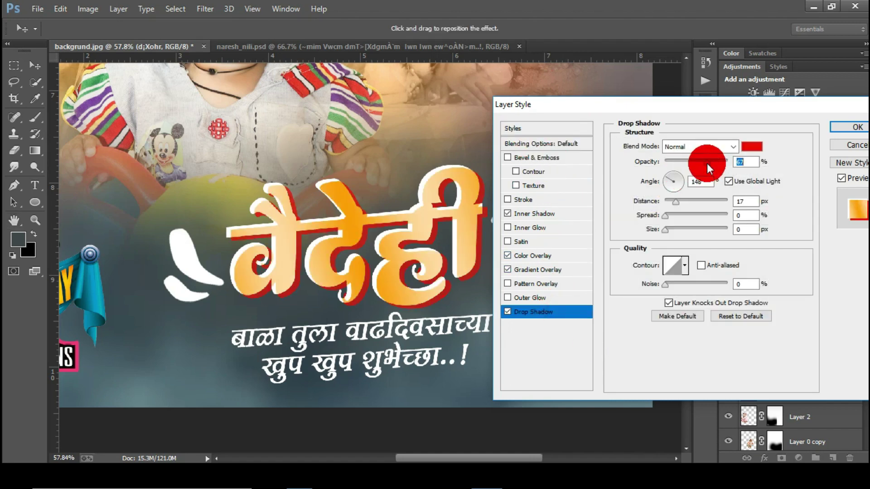
{"action": "left_click", "coordinate": [836, 126]}
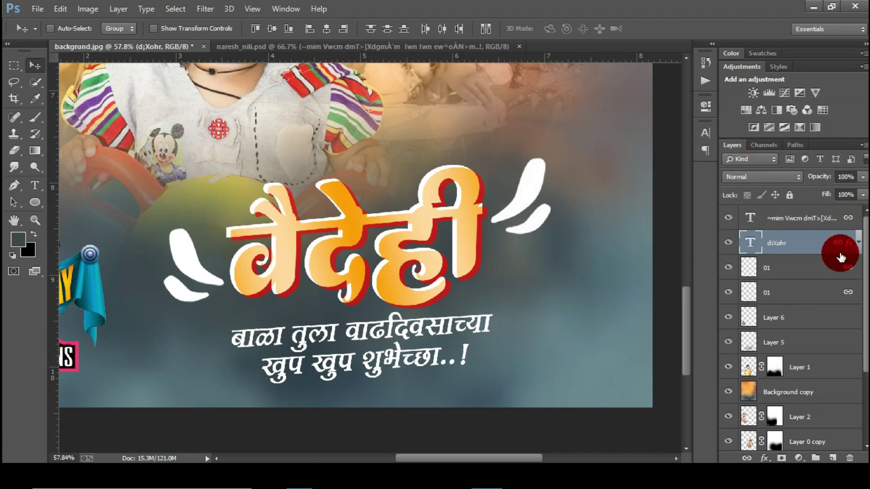
Copy the Marathi name text's layer style onto both flourish layers named 01
{"action": "left_click_drag", "start_coordinate": [859, 250], "coordinate": [773, 332]}
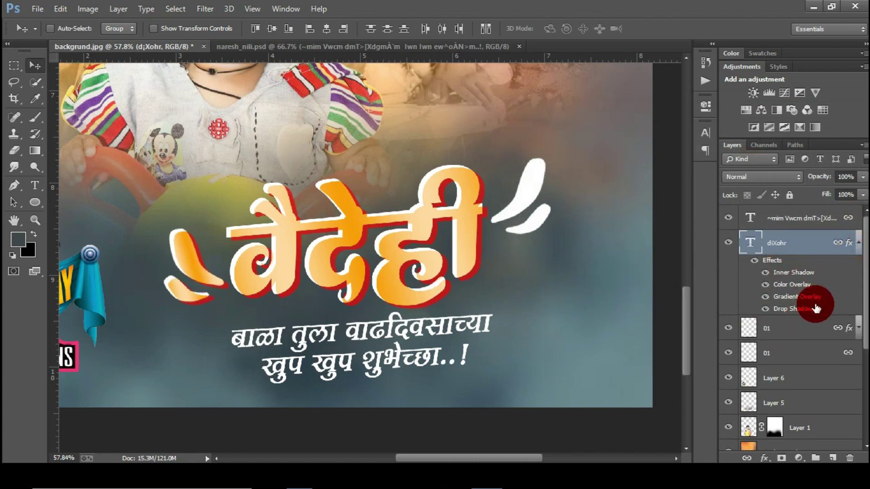
{"action": "left_click_drag", "start_coordinate": [776, 265], "coordinate": [777, 353]}
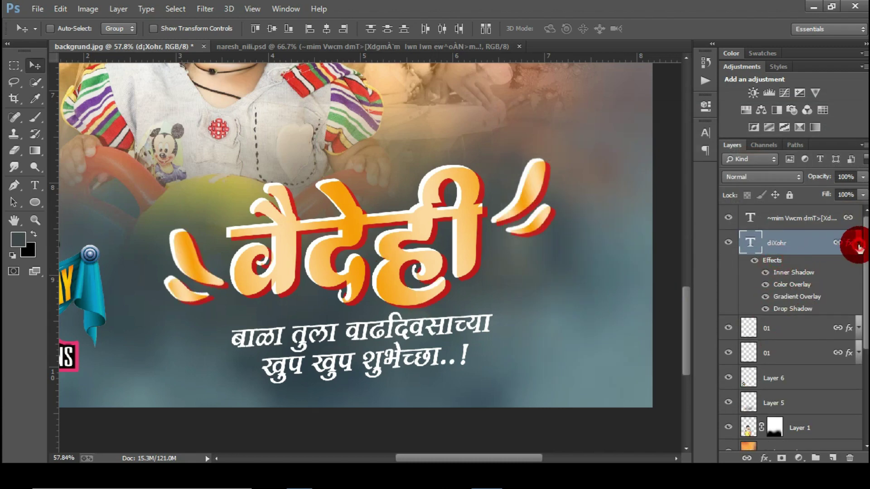
{"action": "left_click", "coordinate": [860, 245]}
Copy the three-line English HAPPY BIRTHDAY lettering with the child's name from the designer's PSD into the birthday composite
{"action": "scroll", "coordinate": [290, 292], "scroll_direction": "down", "scroll_amount": 5}
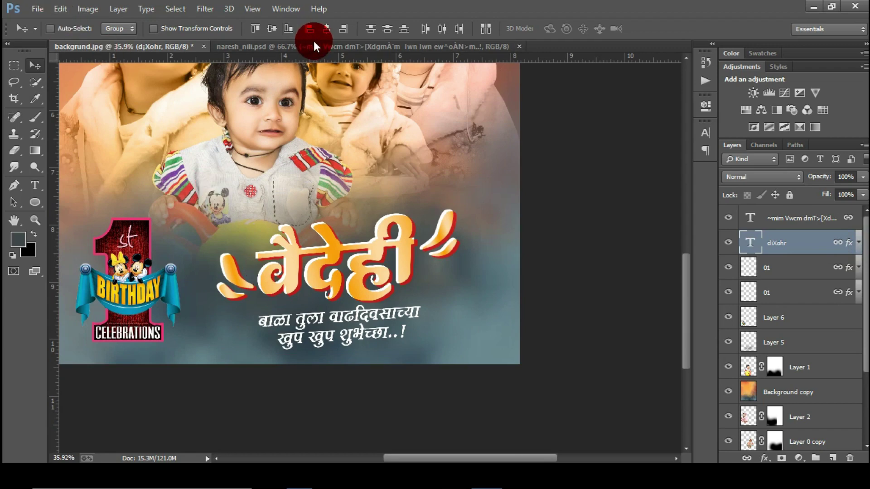
{"action": "left_click", "coordinate": [316, 46]}
{"action": "left_click", "coordinate": [784, 262]}
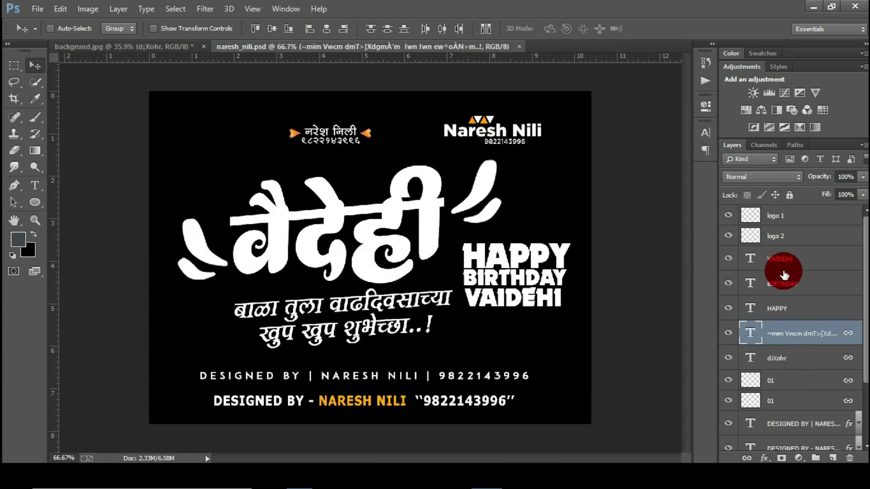
{"action": "left_click_drag", "start_coordinate": [559, 256], "coordinate": [233, 171]}
{"action": "key", "text": "ctrl+Tab"}
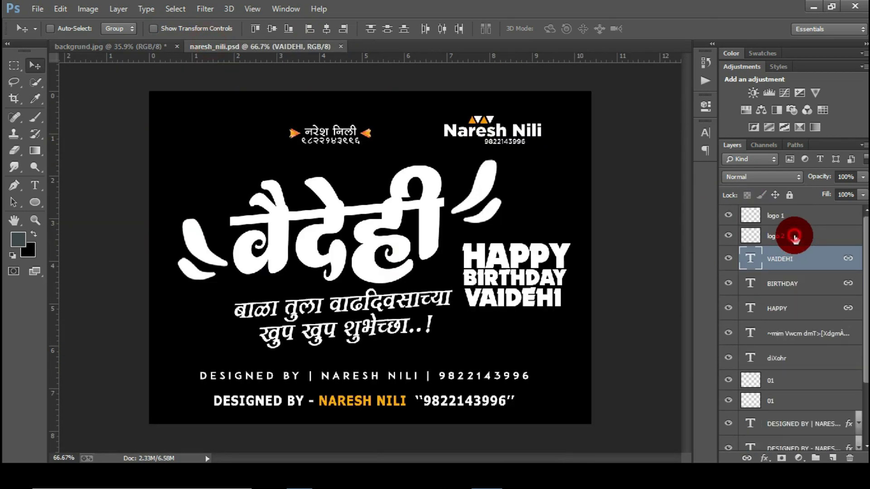
Copy the logo 2 layer into the composite, close the designer's PSD, and place the logo in the picture's upper-left corner
{"action": "left_click_drag", "start_coordinate": [796, 236], "coordinate": [199, 90]}
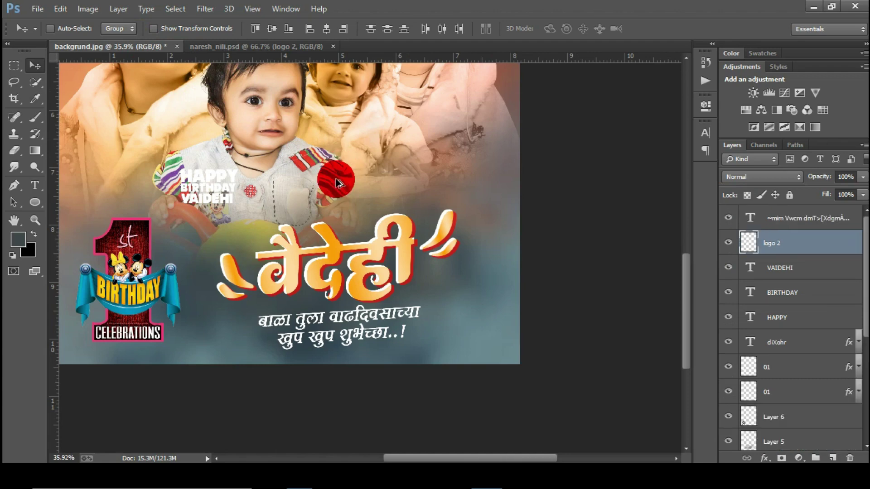
{"action": "scroll", "coordinate": [336, 181], "scroll_direction": "down", "scroll_amount": 1}
{"action": "left_click", "coordinate": [357, 46]}
{"action": "scroll", "coordinate": [371, 299], "scroll_direction": "down", "scroll_amount": 4}
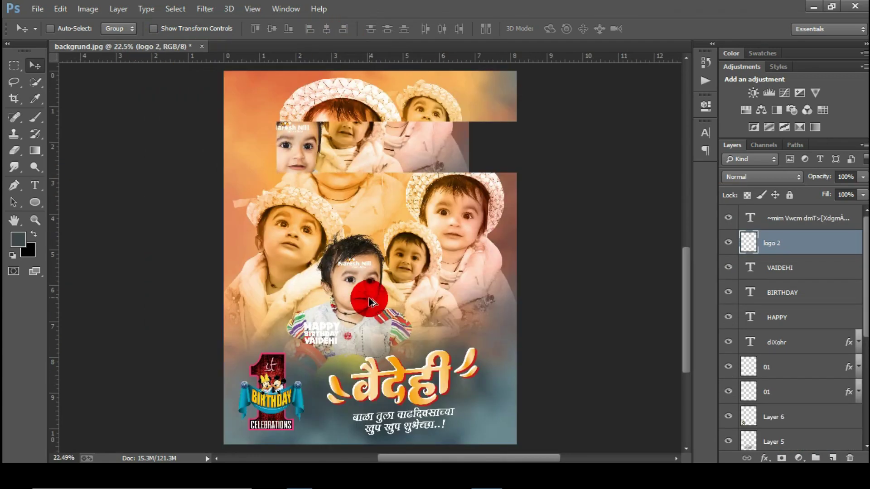
{"action": "left_click_drag", "start_coordinate": [374, 261], "coordinate": [282, 105]}
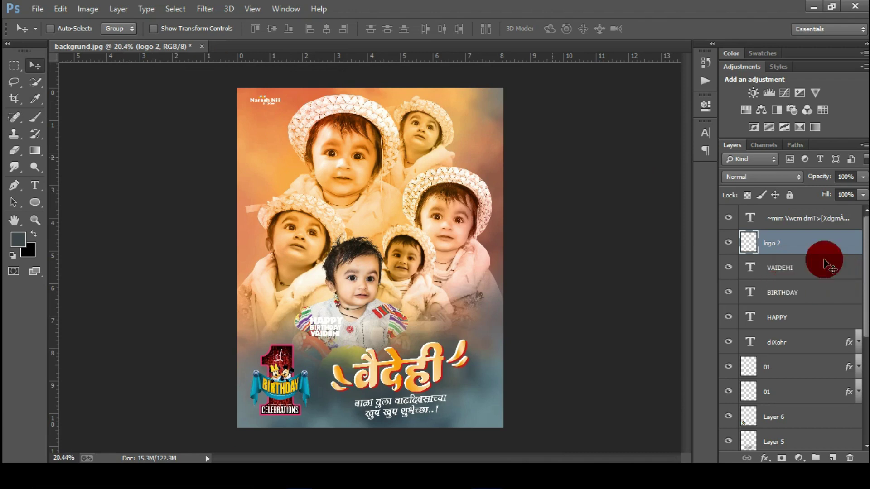
Move the linked HAPPY, BIRTHDAY and child's name text layers down the layer stack to just above Background
{"action": "left_click", "coordinate": [783, 266]}
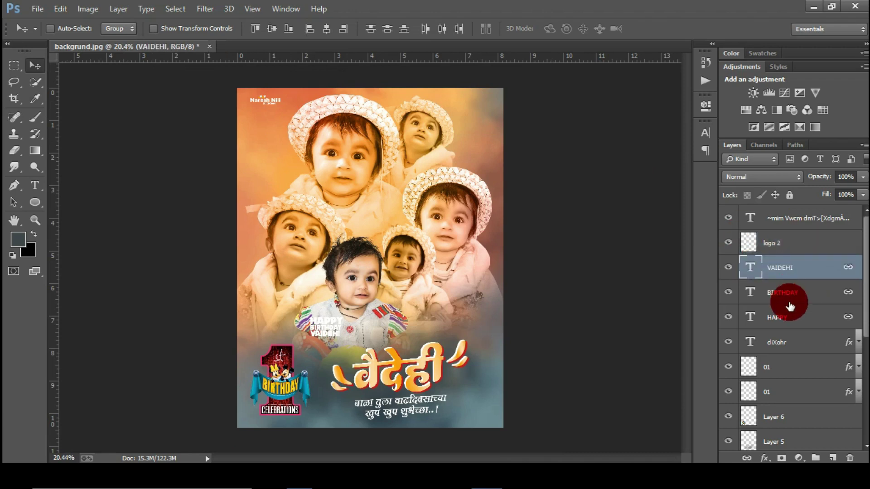
{"action": "left_click", "coordinate": [793, 318], "text": "shift"}
{"action": "left_click_drag", "start_coordinate": [789, 406], "coordinate": [789, 406]}
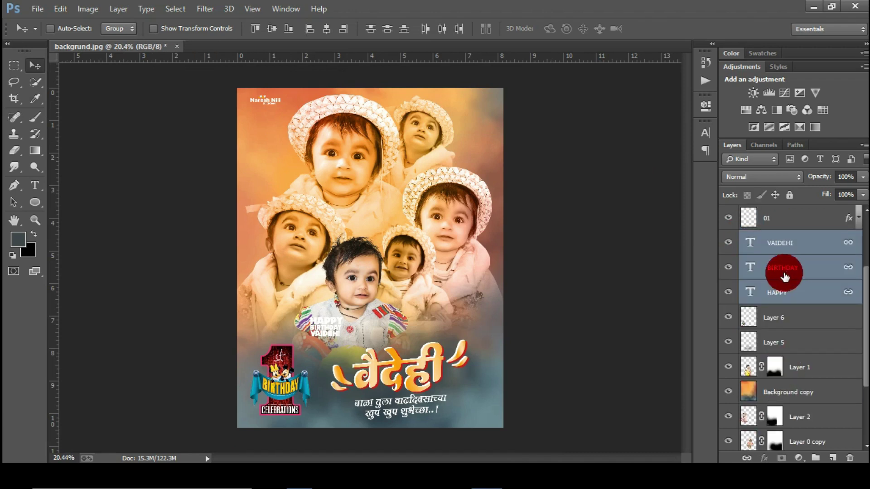
{"action": "scroll", "coordinate": [784, 277], "scroll_direction": "down", "scroll_amount": 2}
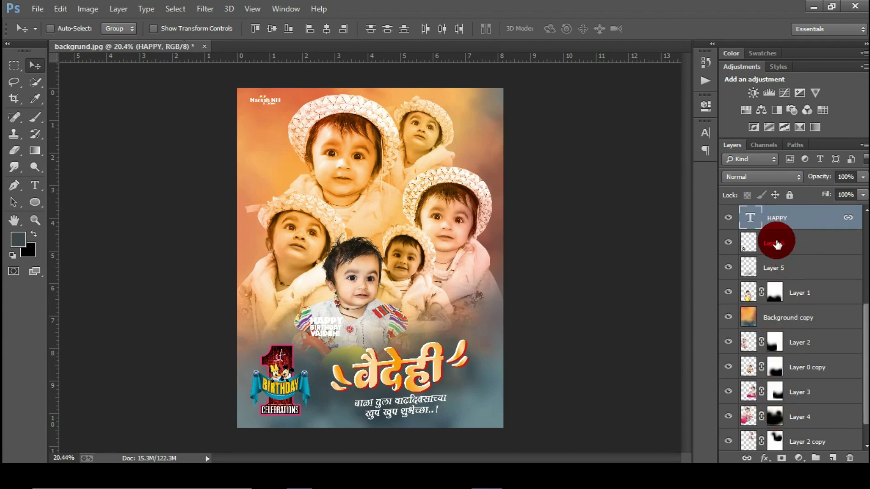
{"action": "scroll", "coordinate": [785, 245], "scroll_direction": "up", "scroll_amount": 2}
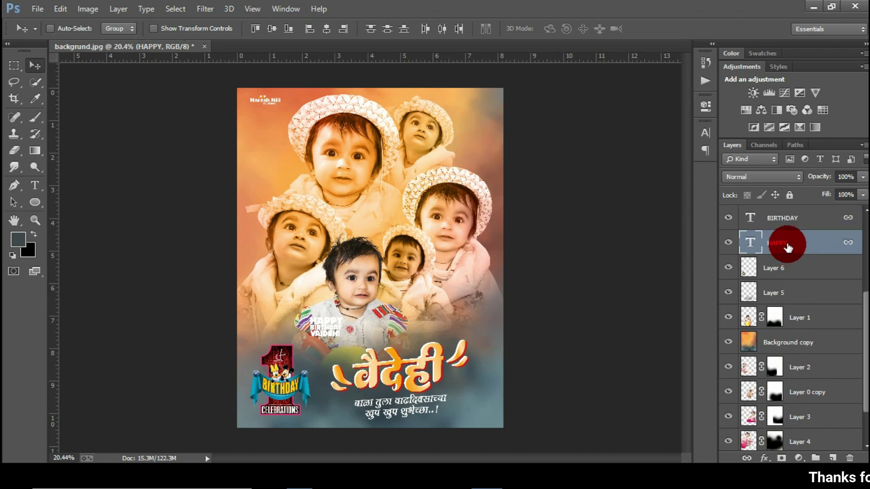
{"action": "left_click_drag", "start_coordinate": [793, 287], "coordinate": [774, 424]}
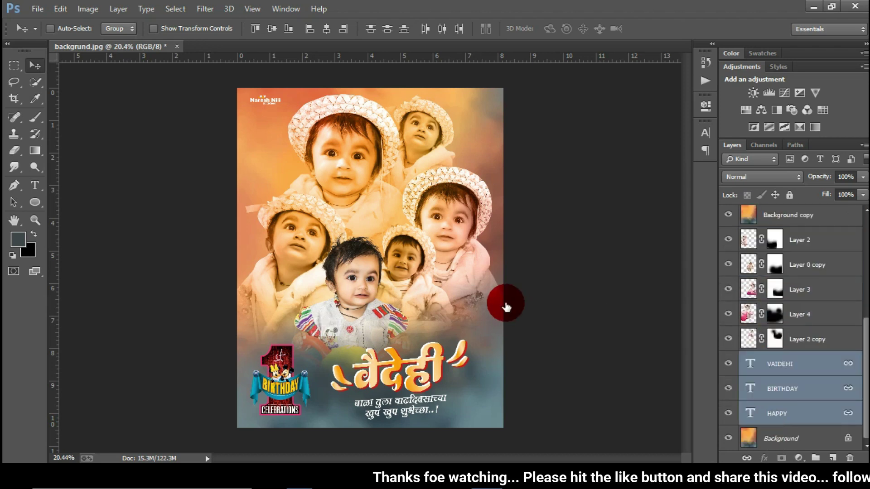
Enlarge the three-line HAPPY BIRTHDAY lettering behind the children's photos
{"action": "key", "text": "ctrl+t"}
{"action": "left_click_drag", "start_coordinate": [348, 339], "coordinate": [383, 355]}
{"action": "left_click", "coordinate": [577, 29]}
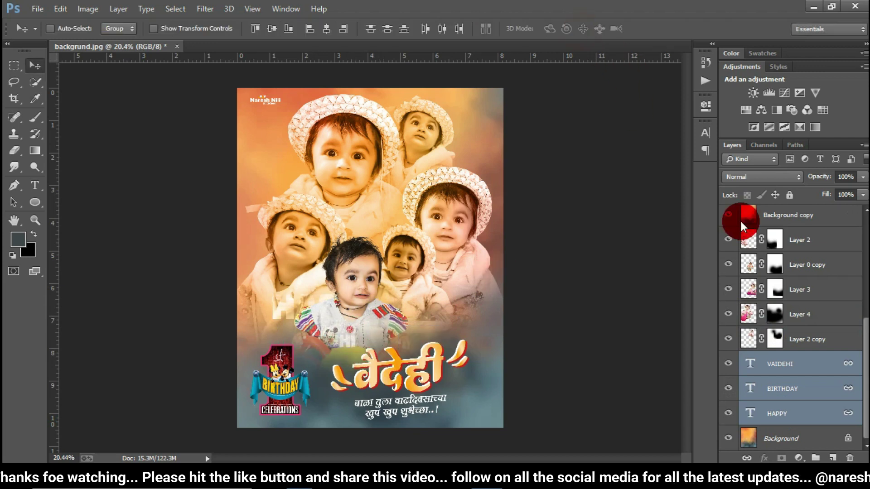
Group the three English lettering layers and name the group text
{"action": "left_click", "coordinate": [815, 459]}
{"action": "double_click", "coordinate": [770, 419]}
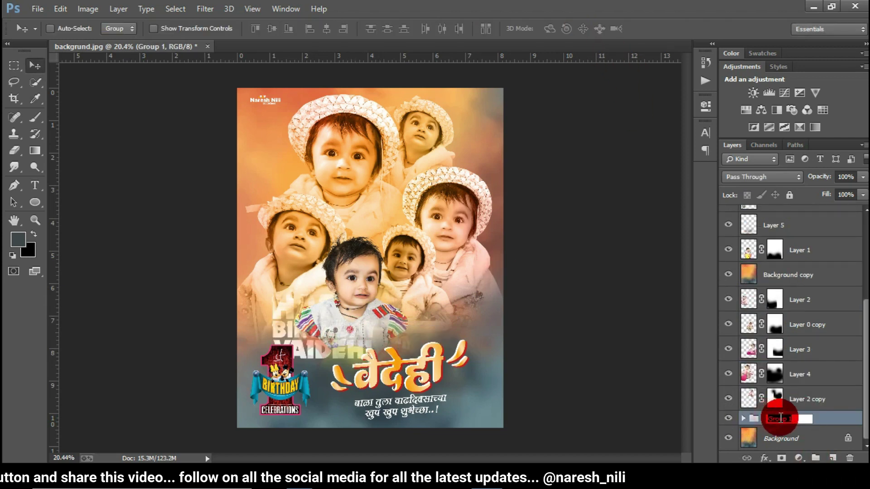
{"action": "type", "text": "text"}
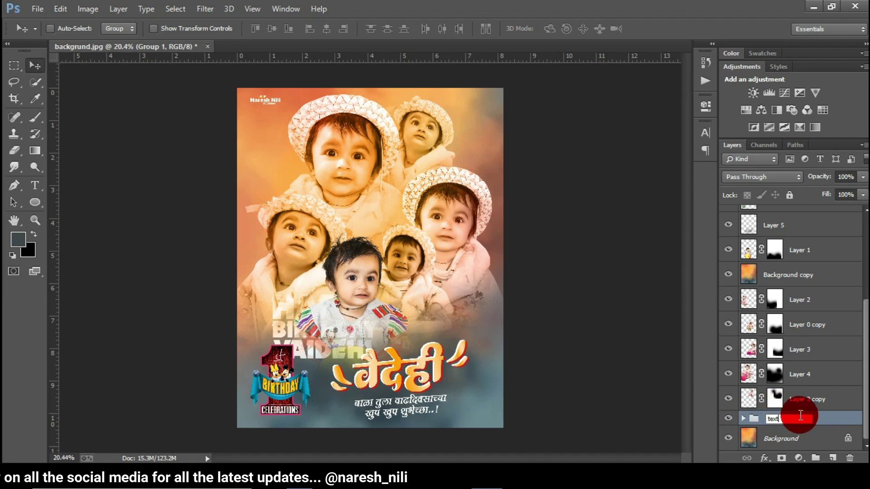
{"action": "key", "text": "Return"}
Duplicate the three text layers in the text group, merge the copies with a new empty layer into Layer 7, and hide the originals
{"action": "left_click", "coordinate": [744, 418]}
{"action": "left_click", "coordinate": [793, 366]}
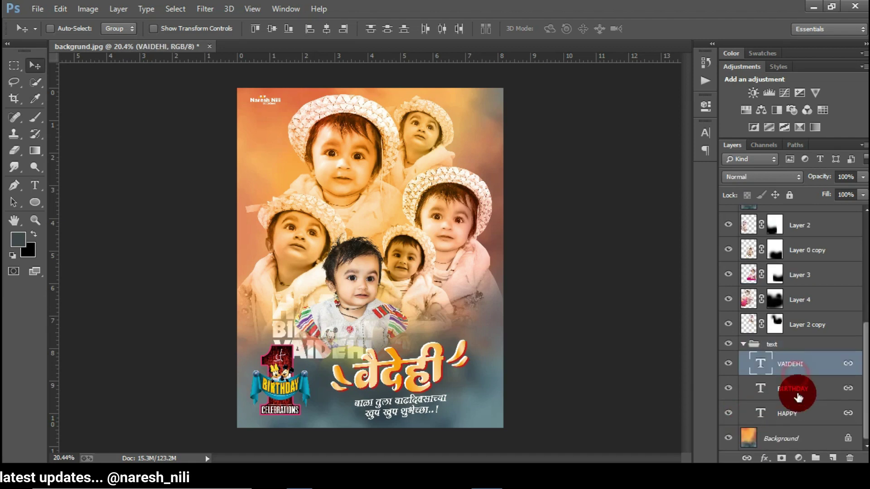
{"action": "left_click", "coordinate": [798, 410], "text": "shift"}
{"action": "key", "text": "ctrl+j"}
{"action": "left_click", "coordinate": [832, 459]}
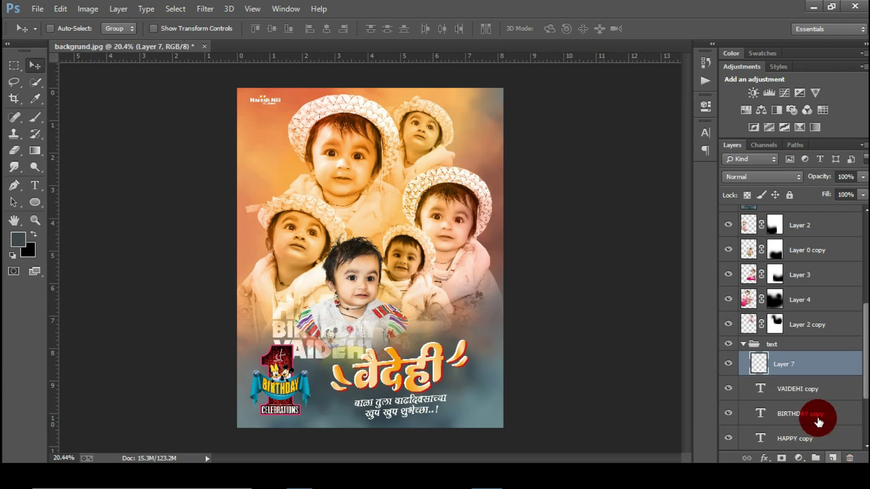
{"action": "left_click", "coordinate": [811, 401], "text": "shift"}
{"action": "right_click", "coordinate": [804, 316]}
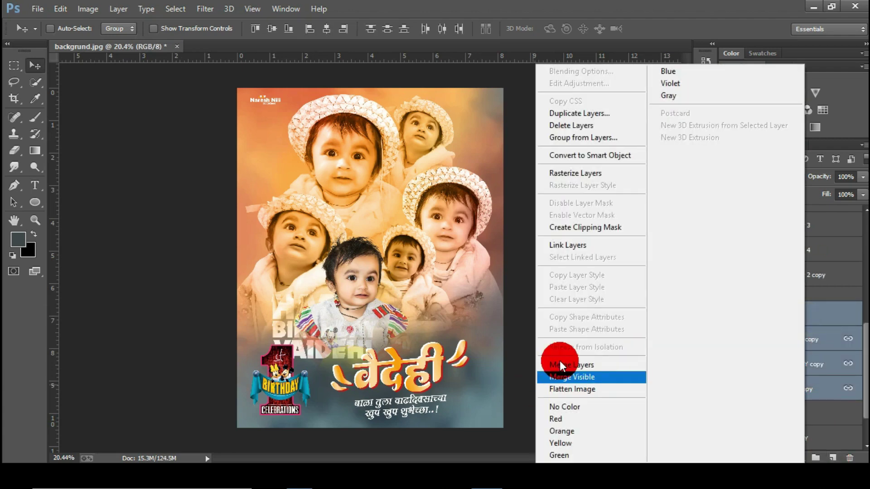
{"action": "left_click", "coordinate": [563, 361]}
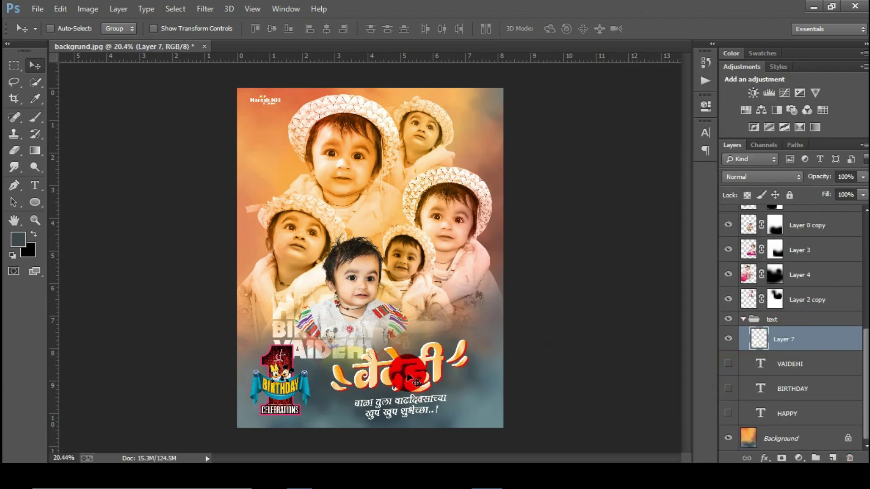
Move the merged lettering on Layer 7 to the picture's upper-left corner and blend it with Overlay at 67% opacity
{"action": "left_click_drag", "start_coordinate": [410, 379], "coordinate": [313, 121]}
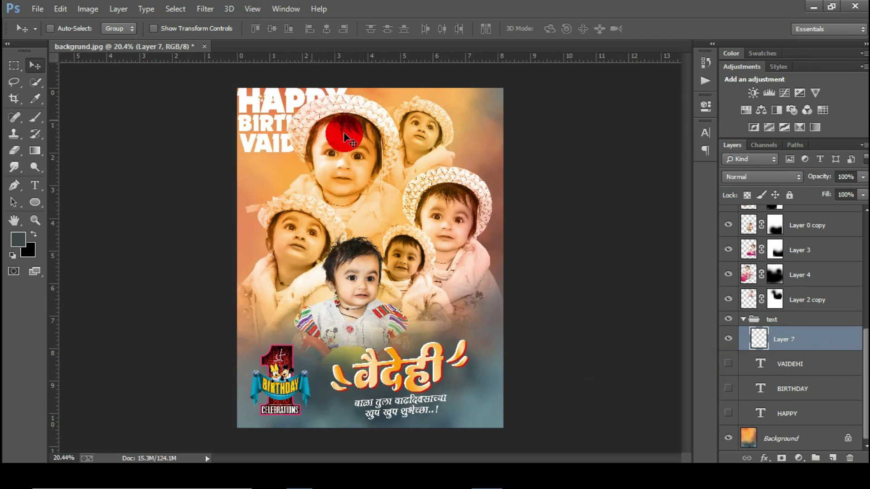
{"action": "left_click", "coordinate": [742, 183]}
{"action": "left_click", "coordinate": [736, 153]}
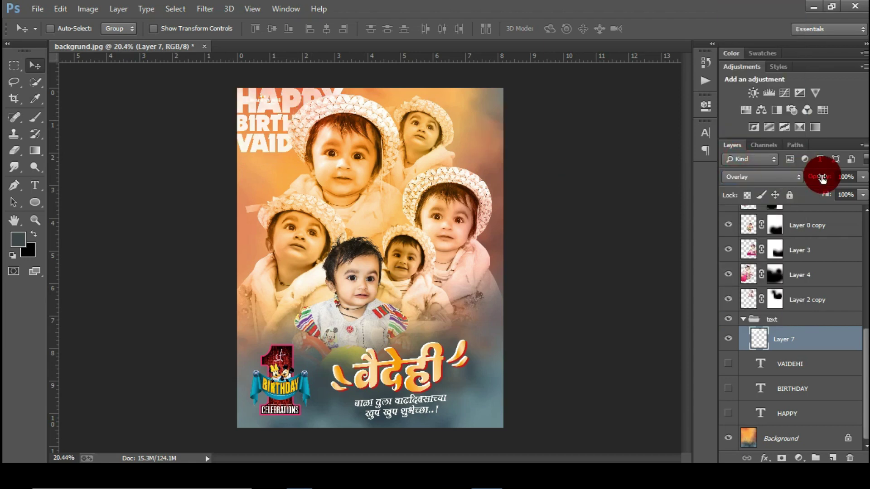
{"action": "left_click_drag", "start_coordinate": [822, 177], "coordinate": [796, 175]}
Duplicate the Layer 7 lettering and place the copy, slightly reduced, at the picture's right edge just above the Marathi name
{"action": "left_click", "coordinate": [787, 345]}
{"action": "key", "text": "ctrl+j"}
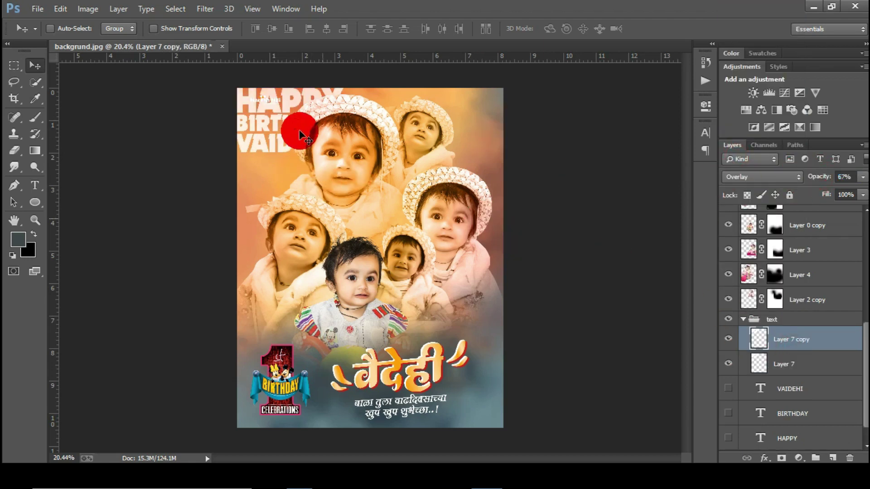
{"action": "left_click_drag", "start_coordinate": [300, 131], "coordinate": [453, 335]}
{"action": "key", "text": "ctrl+t"}
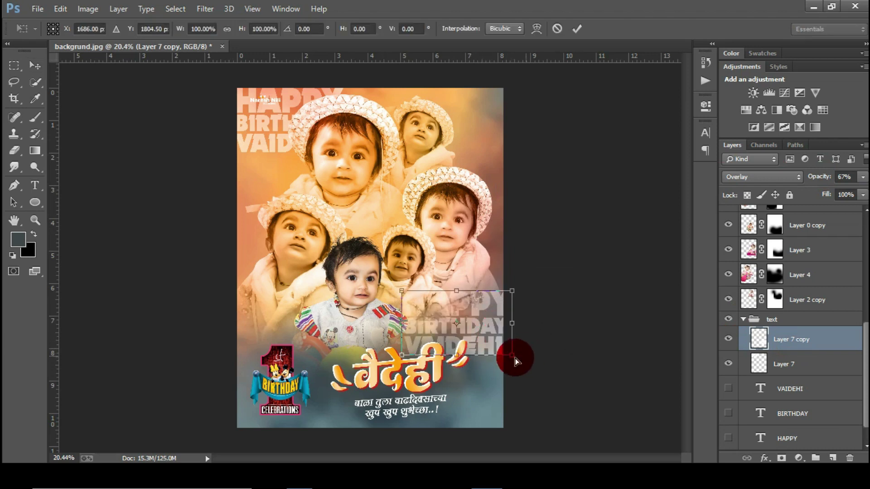
{"action": "left_click_drag", "start_coordinate": [514, 357], "coordinate": [504, 355]}
{"action": "left_click", "coordinate": [577, 28]}
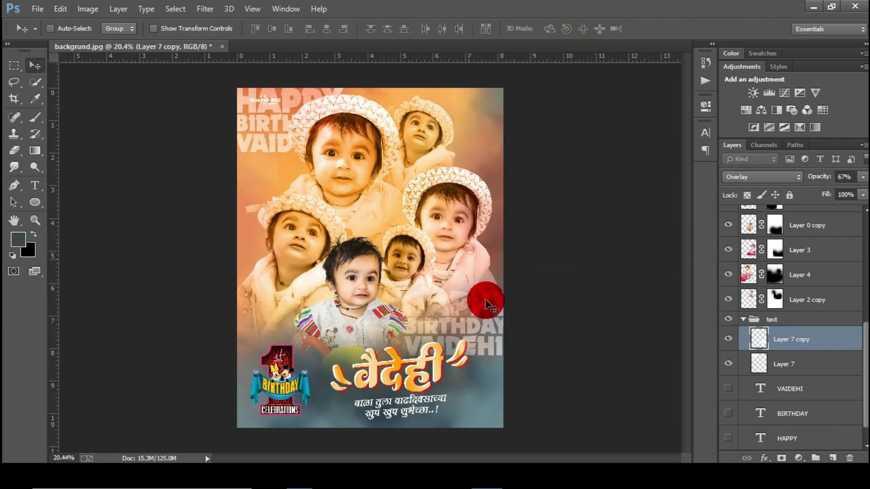
Place an enlarged copy of the lettering behind the birthday badge and another copy at the picture's upper-right edge
{"action": "left_click_drag", "start_coordinate": [485, 301], "coordinate": [314, 368]}
{"action": "key", "text": "ctrl+t"}
{"action": "left_click_drag", "start_coordinate": [340, 420], "coordinate": [360, 425]}
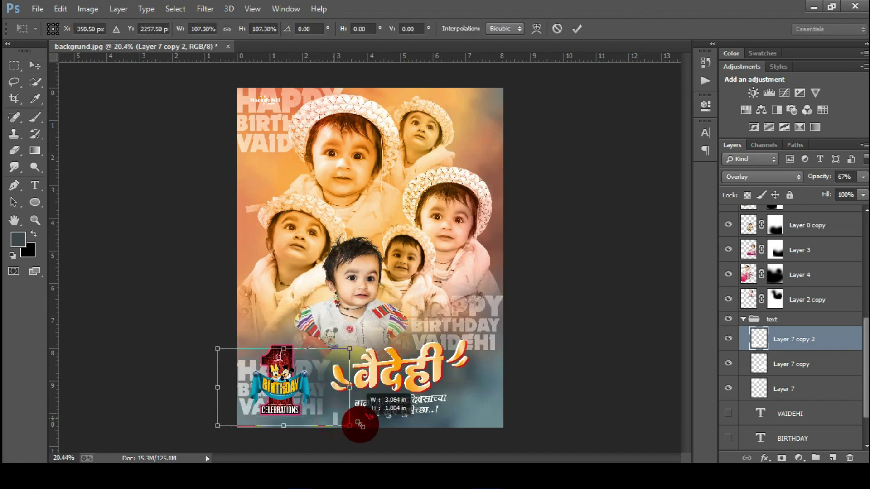
{"action": "left_click", "coordinate": [577, 29]}
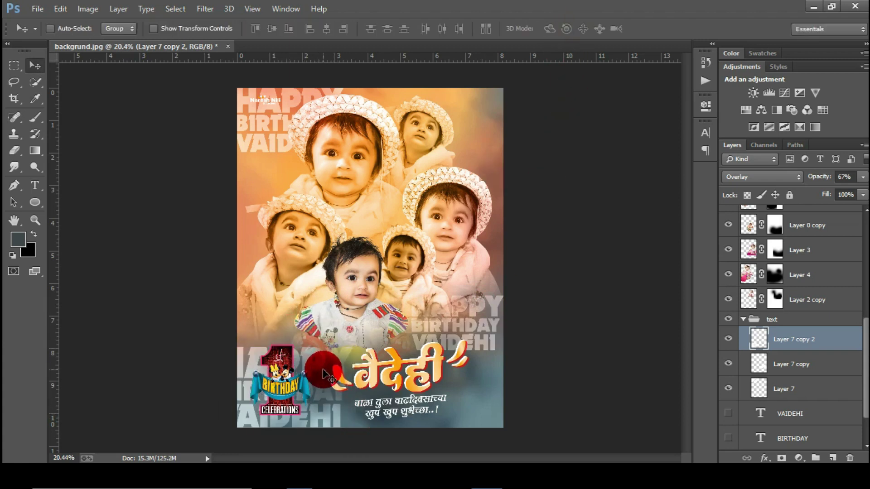
{"action": "left_click_drag", "start_coordinate": [331, 374], "coordinate": [566, 147]}
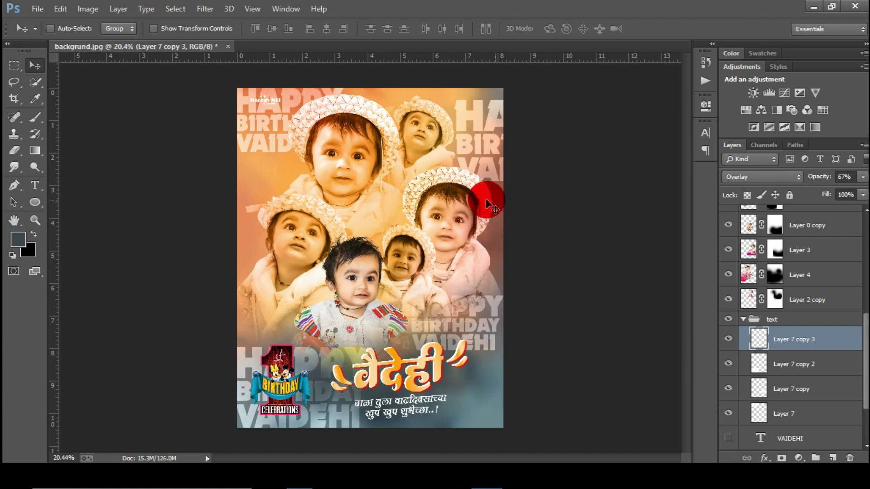
Copy the lettering to the upper-left side of the picture and scale the copy down to about 65%
{"action": "left_click_drag", "start_coordinate": [499, 194], "coordinate": [292, 195]}
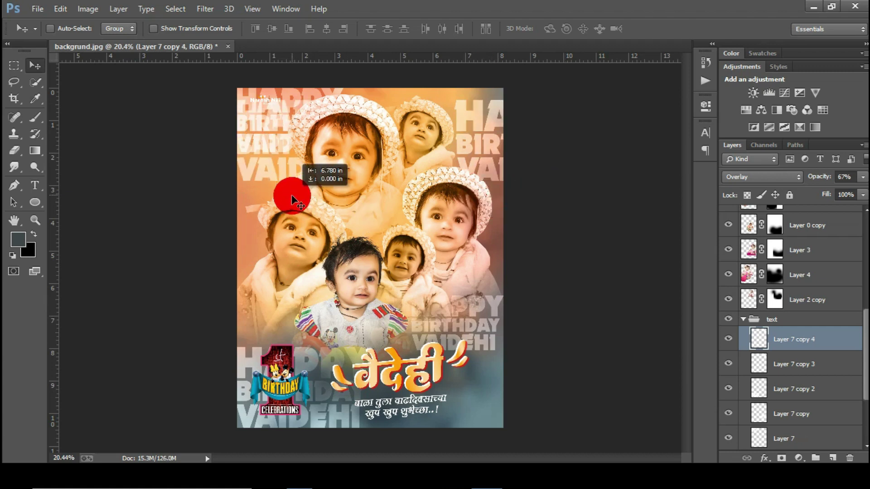
{"action": "key", "text": "ctrl+t"}
{"action": "left_click_drag", "start_coordinate": [389, 190], "coordinate": [352, 169]}
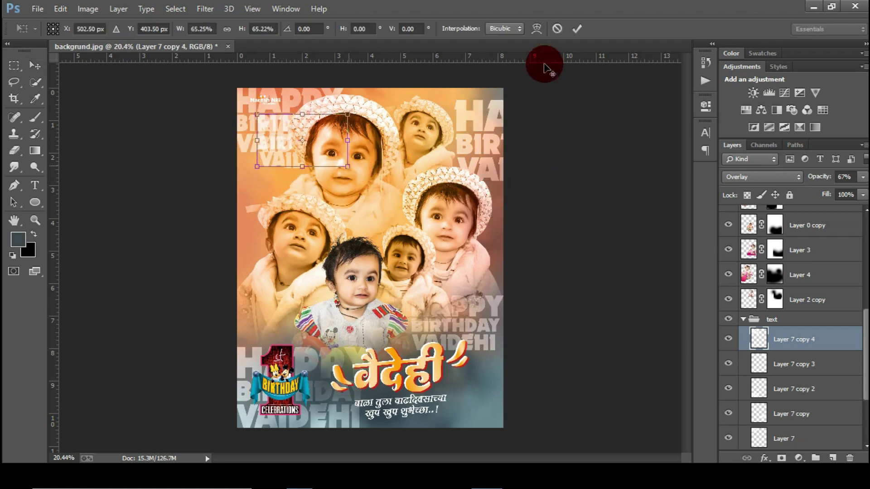
{"action": "left_click", "coordinate": [577, 29]}
Place a copy of the small lettering at the left edge beside the middle-left child and enlarge it to about 115%
{"action": "left_click_drag", "start_coordinate": [274, 176], "coordinate": [288, 245]}
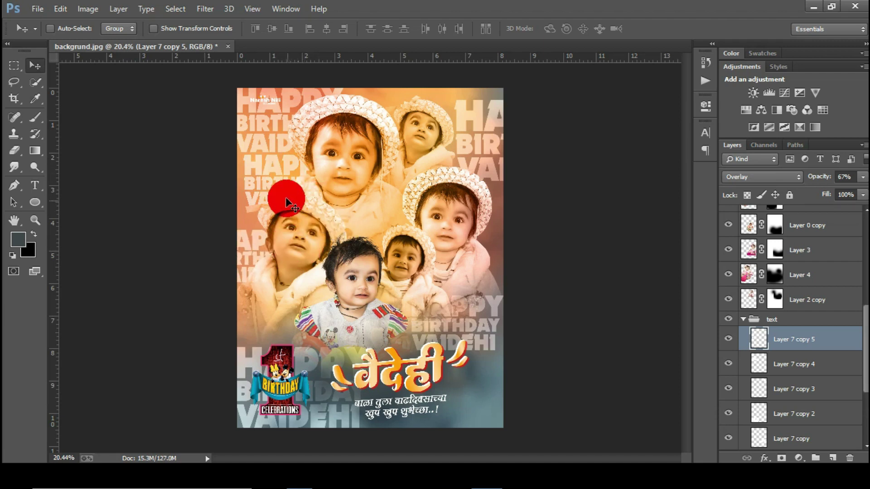
{"action": "key", "text": "ctrl+t"}
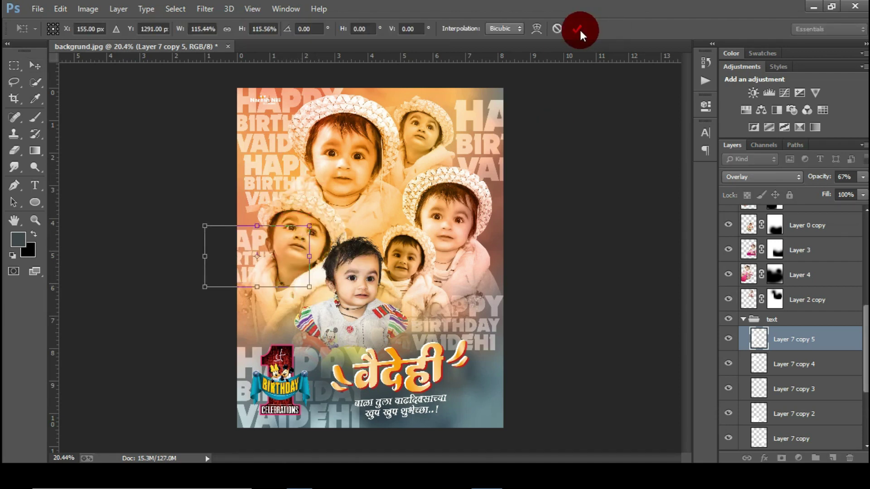
{"action": "left_click", "coordinate": [577, 28]}
Shrink the lettering on Layer 7 copy 4 slightly and nudge it to the left
{"action": "left_click", "coordinate": [792, 364]}
{"action": "key", "text": "ctrl+t"}
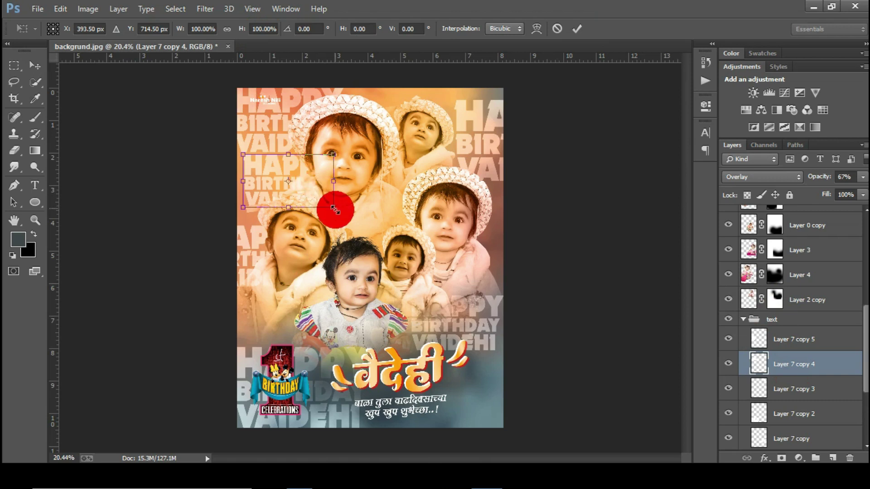
{"action": "left_click_drag", "start_coordinate": [334, 204], "coordinate": [325, 200]}
{"action": "left_click", "coordinate": [577, 28]}
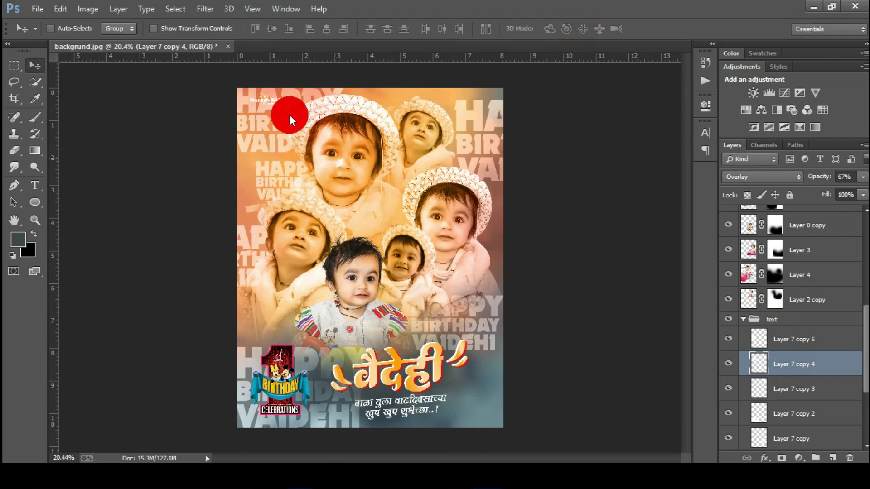
{"action": "key", "text": "shift+Left"}
{"action": "key", "text": "shift+Left"}
Fine-tune the positions of the lettering copies at the upper-right edge, behind the badge and beside the largest child
{"action": "left_click", "coordinate": [781, 387]}
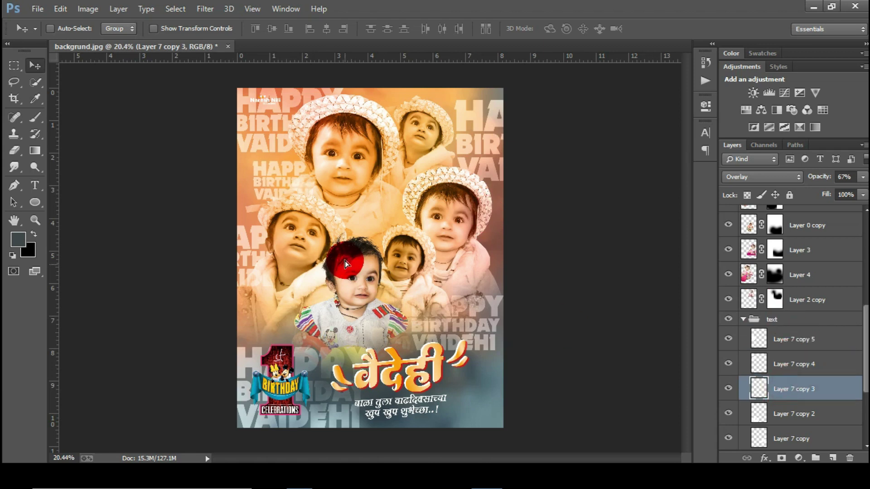
{"action": "left_click_drag", "start_coordinate": [346, 260], "coordinate": [349, 260]}
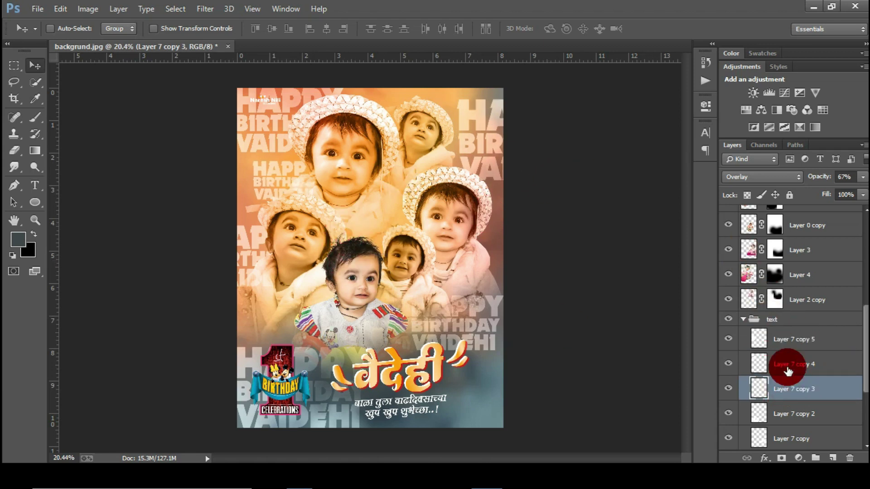
{"action": "left_click_drag", "start_coordinate": [575, 220], "coordinate": [565, 220]}
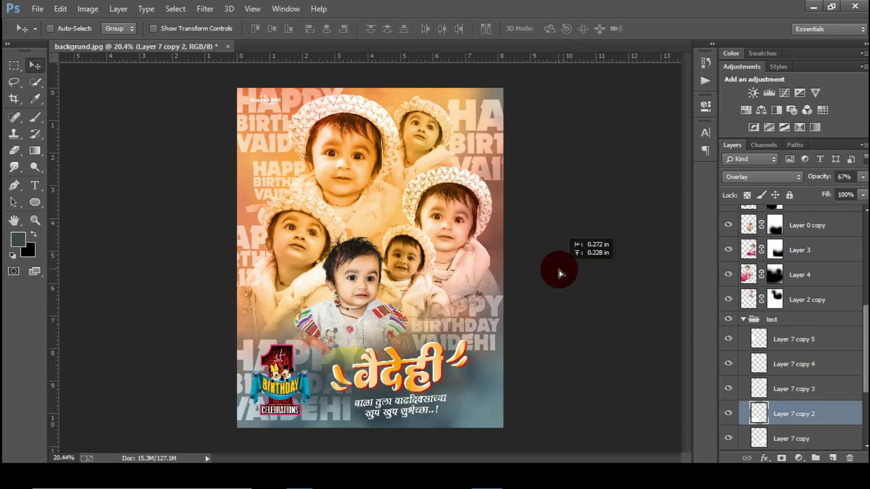
{"action": "left_click", "coordinate": [793, 363]}
{"action": "left_click_drag", "start_coordinate": [381, 155], "coordinate": [383, 155]}
Add lettering copies at the right edge beside the middle-right child and, slightly reduced, in the picture's lower-right corner
{"action": "left_click", "coordinate": [778, 345]}
{"action": "left_click_drag", "start_coordinate": [297, 294], "coordinate": [562, 234]}
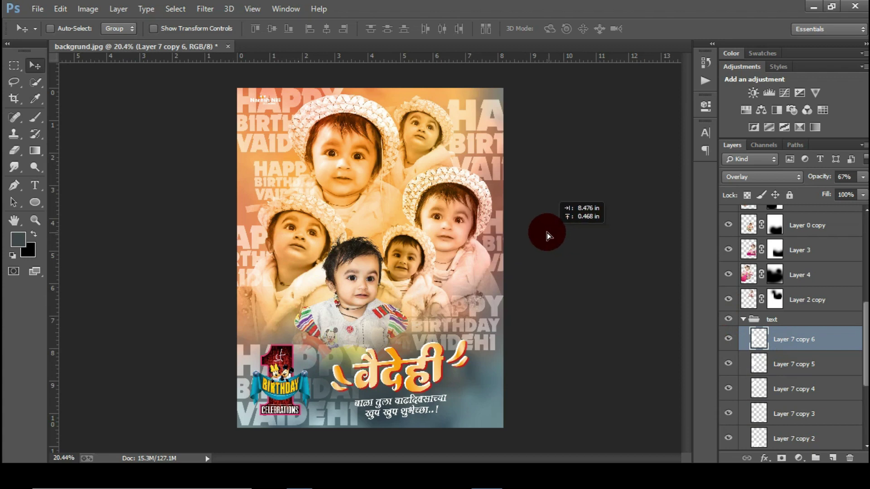
{"action": "left_click_drag", "start_coordinate": [425, 279], "coordinate": [526, 399]}
{"action": "key", "text": "ctrl+t"}
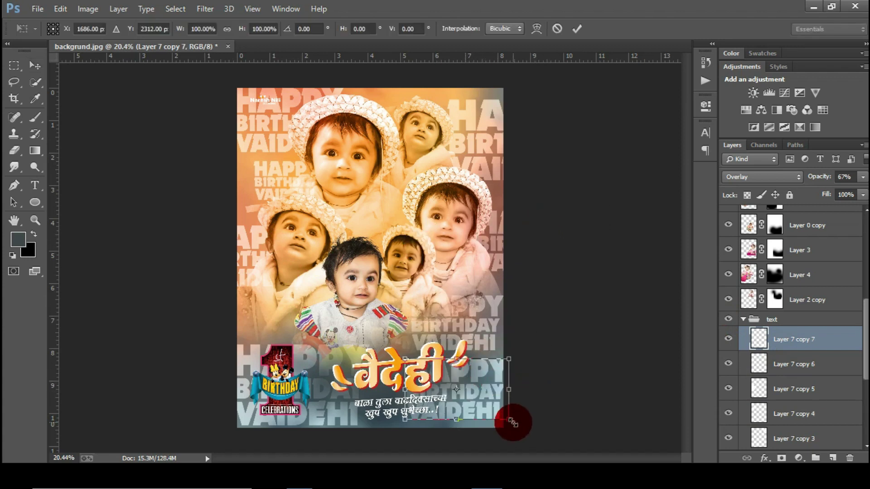
{"action": "left_click", "coordinate": [584, 28]}
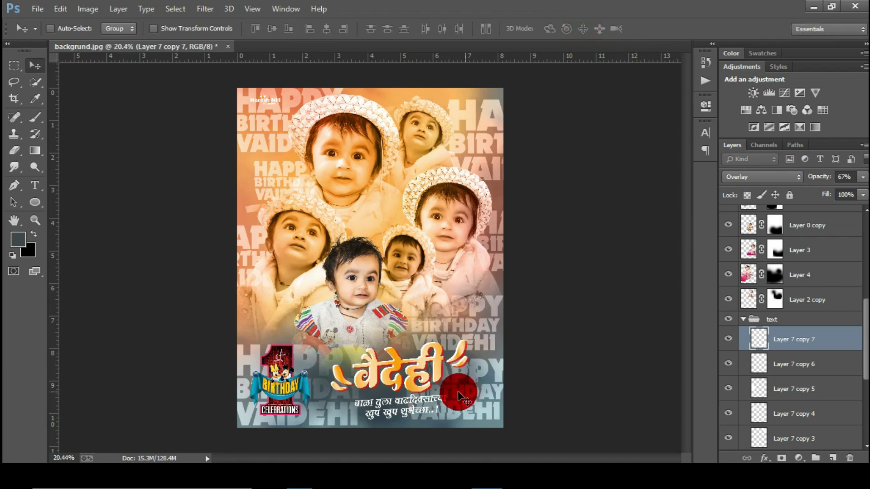
{"action": "left_click_drag", "start_coordinate": [458, 393], "coordinate": [456, 393]}
Add a layer mask to the text group and invert it to black
{"action": "left_click", "coordinate": [774, 320]}
{"action": "left_click", "coordinate": [743, 320]}
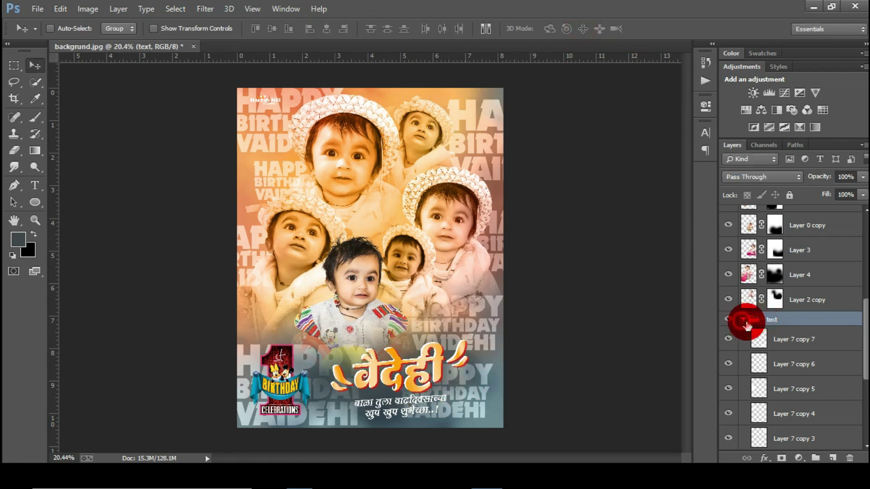
{"action": "left_click", "coordinate": [782, 458]}
{"action": "key", "text": "ctrl+i"}
Paint white around the picture's edges on the text group's mask with a soft round brush of about 1500 px
{"action": "left_click", "coordinate": [35, 117]}
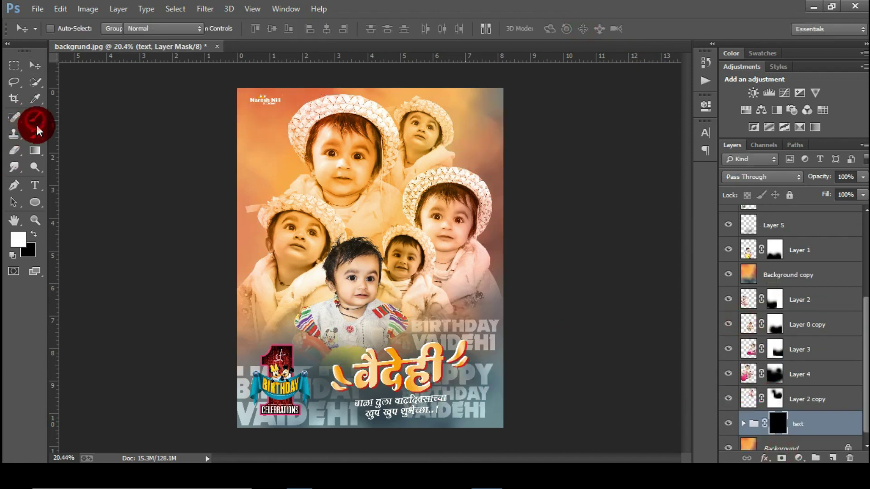
{"action": "right_click", "coordinate": [333, 184]}
{"action": "left_click", "coordinate": [359, 274]}
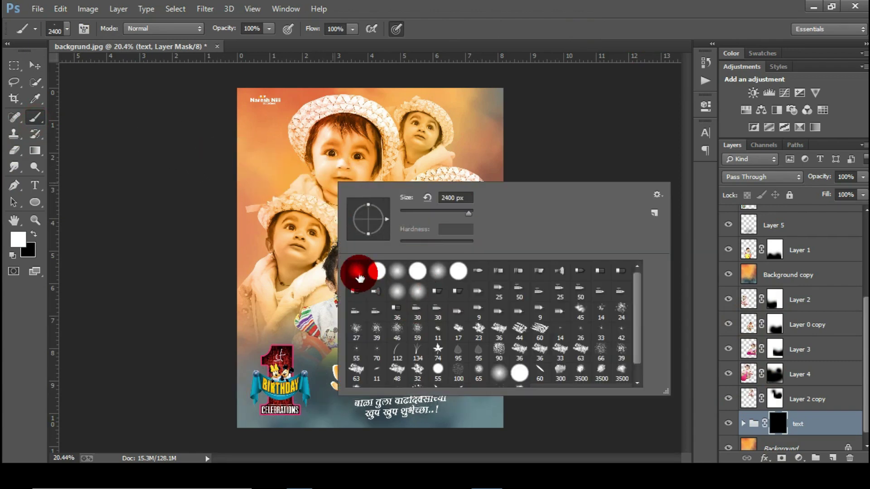
{"action": "left_click", "coordinate": [35, 117]}
{"action": "key", "text": "bracketleft"}
{"action": "key", "text": "bracketleft"}
{"action": "key", "text": "bracketleft"}
{"action": "key", "text": "bracketleft"}
{"action": "key", "text": "bracketleft"}
{"action": "key", "text": "bracketleft"}
{"action": "key", "text": "bracketleft"}
{"action": "key", "text": "bracketleft"}
{"action": "key", "text": "bracketleft"}
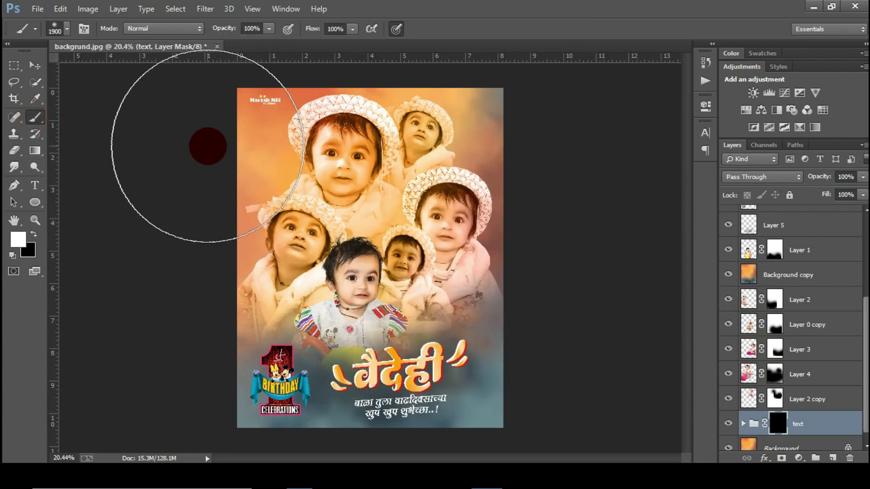
{"action": "left_click", "coordinate": [203, 143]}
{"action": "left_click", "coordinate": [572, 137]}
{"action": "scroll", "coordinate": [526, 172], "scroll_direction": "down", "scroll_amount": 3}
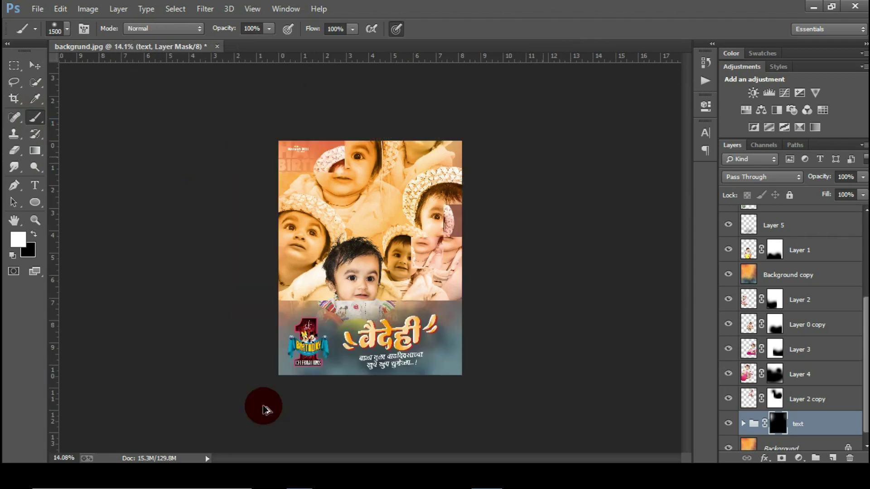
{"action": "left_click", "coordinate": [265, 375]}
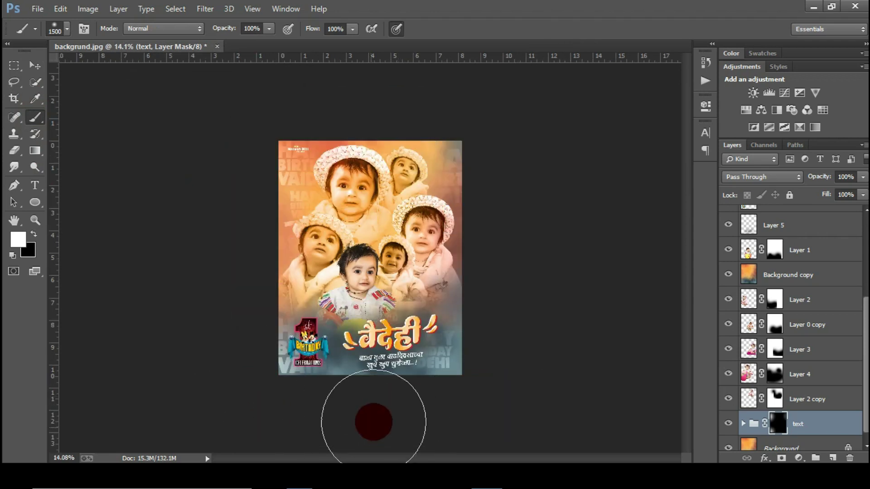
{"action": "scroll", "coordinate": [242, 254], "scroll_direction": "up", "scroll_amount": 1}
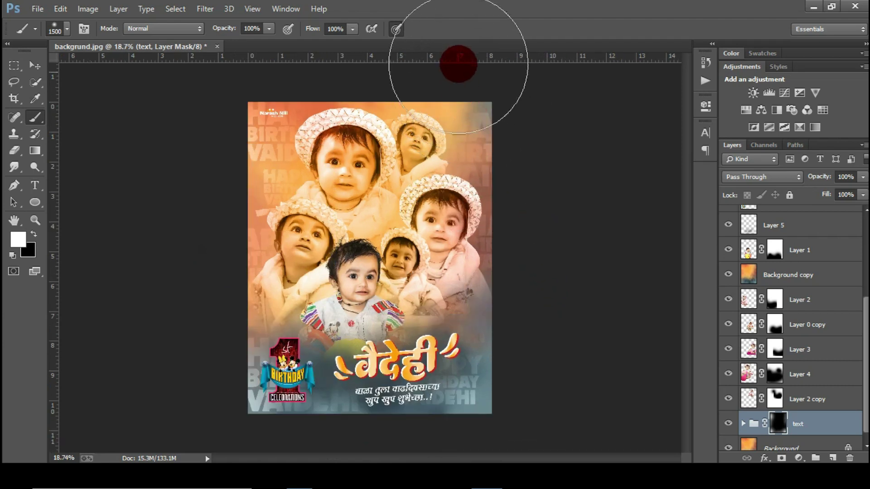
Lower the text group's opacity to 80%
{"action": "scroll", "coordinate": [468, 86], "scroll_direction": "down", "scroll_amount": 2}
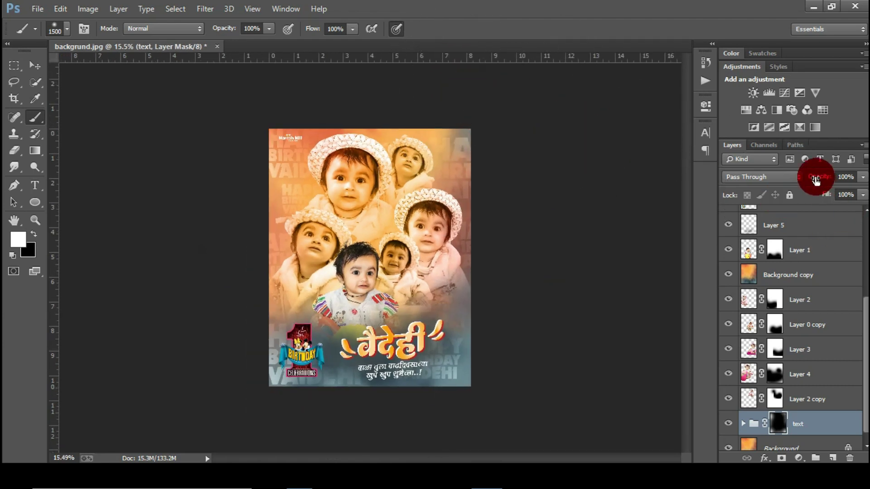
{"action": "left_click", "coordinate": [34, 66]}
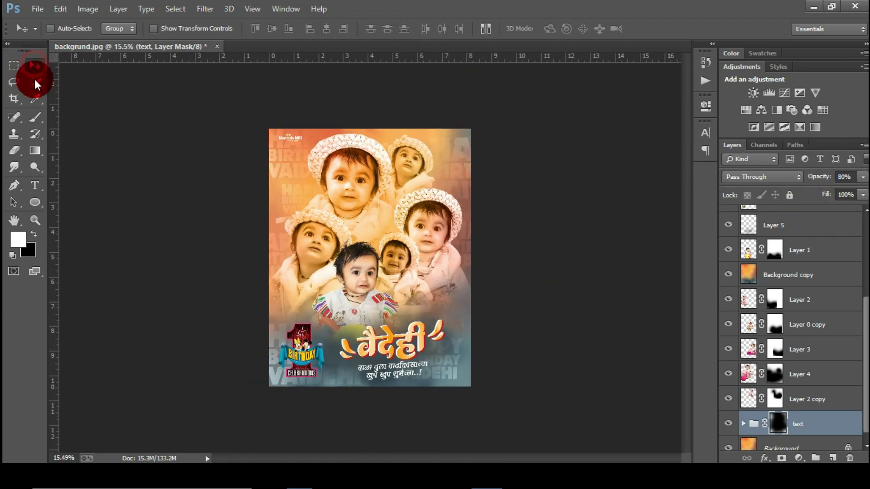
{"action": "scroll", "coordinate": [493, 241], "scroll_direction": "up", "scroll_amount": 1}
Duplicate the logo 2 layer, rotate the copy 90° counterclockwise and place it at the right edge above the Marathi name
{"action": "scroll", "coordinate": [775, 250], "scroll_direction": "up", "scroll_amount": 3}
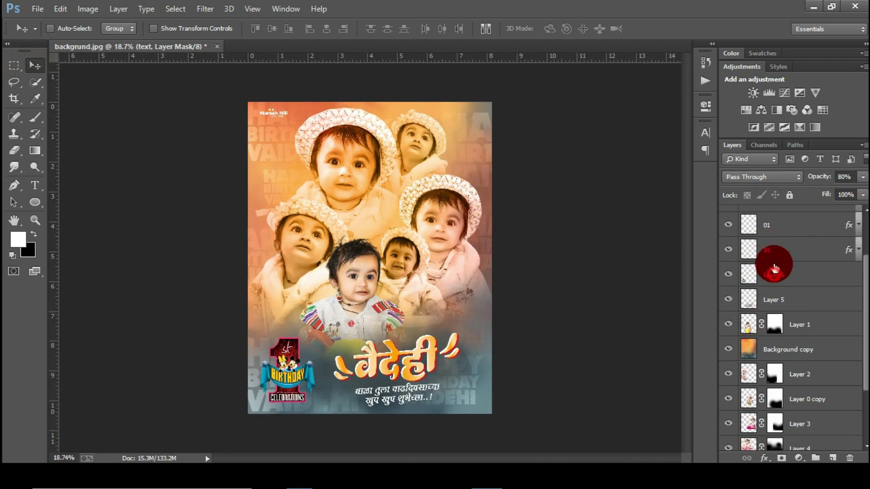
{"action": "scroll", "coordinate": [776, 272], "scroll_direction": "up", "scroll_amount": 3}
{"action": "left_click", "coordinate": [776, 213]}
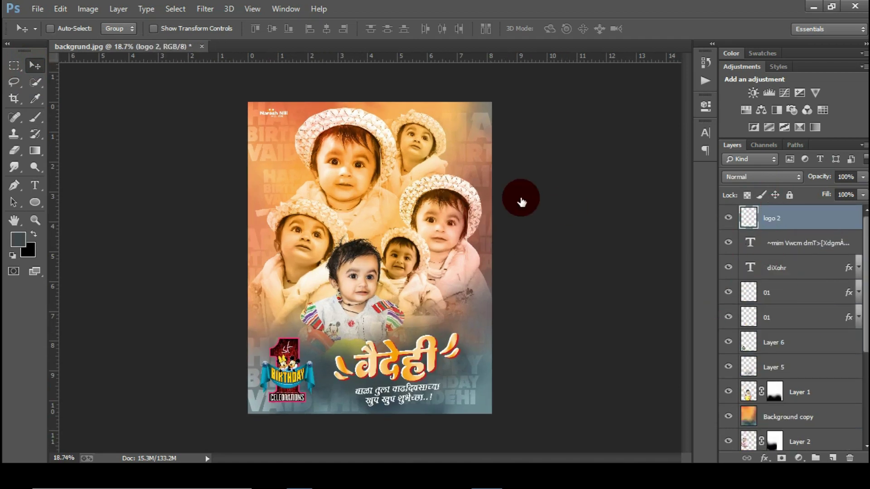
{"action": "key", "text": "ctrl+j"}
{"action": "key", "text": "ctrl+t"}
{"action": "right_click", "coordinate": [303, 247]}
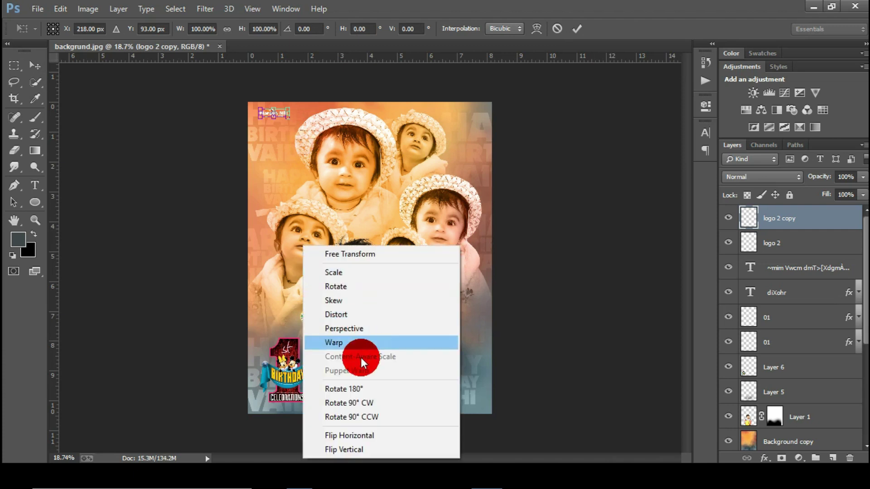
{"action": "left_click", "coordinate": [355, 417]}
{"action": "left_click", "coordinate": [575, 29]}
{"action": "left_click_drag", "start_coordinate": [277, 112], "coordinate": [481, 323]}
Open the balloons PNG, bring the balloons into backgrund.jpg as a new layer and close the PNG file
{"action": "scroll", "coordinate": [382, 273], "scroll_direction": "up", "scroll_amount": 1}
{"action": "left_click", "coordinate": [38, 9]}
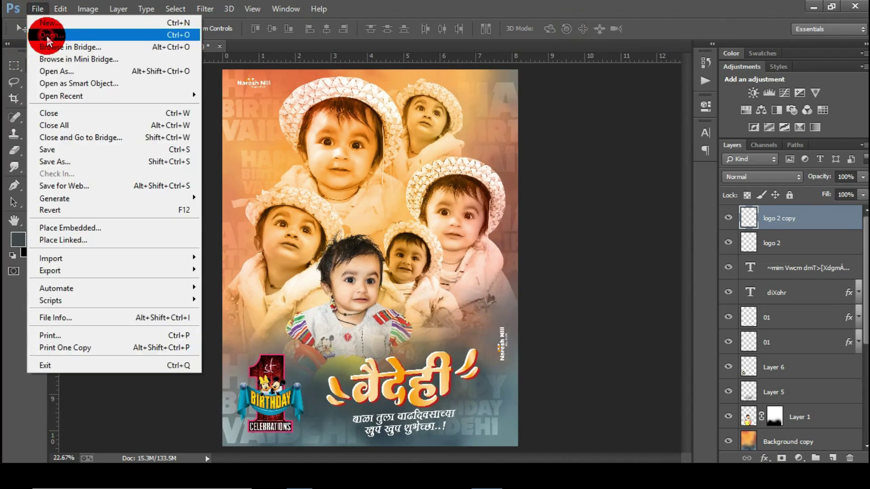
{"action": "left_click", "coordinate": [43, 31]}
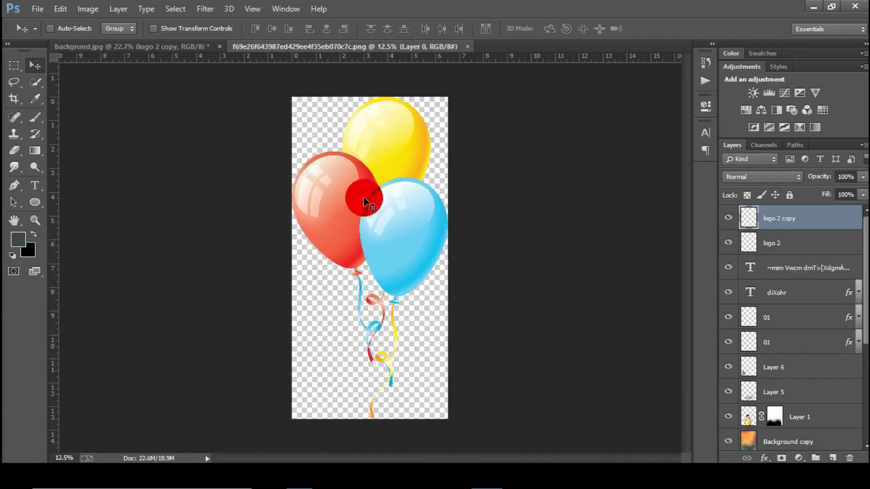
{"action": "left_click_drag", "start_coordinate": [364, 196], "coordinate": [359, 162]}
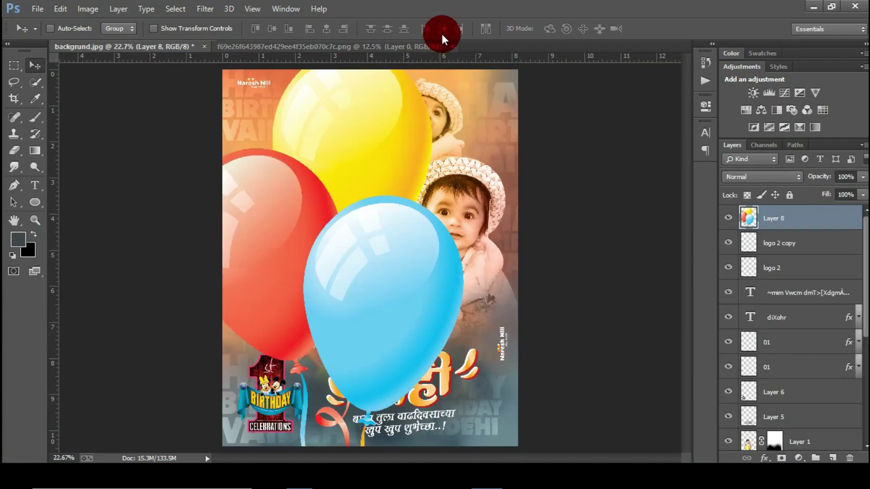
{"action": "left_click", "coordinate": [452, 46]}
Scale the balloons on Layer 8 down to about 16% and place them above the front child's head
{"action": "key", "text": "ctrl+t"}
{"action": "key", "text": "ctrl+minus"}
{"action": "key", "text": "ctrl+minus"}
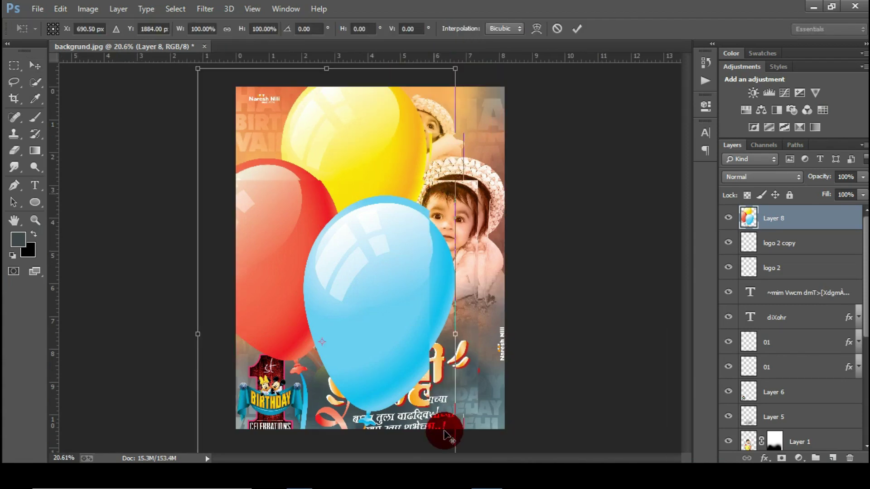
{"action": "left_click_drag", "start_coordinate": [373, 381], "coordinate": [398, 328]}
{"action": "left_click_drag", "start_coordinate": [447, 404], "coordinate": [382, 275]}
{"action": "left_click", "coordinate": [577, 29]}
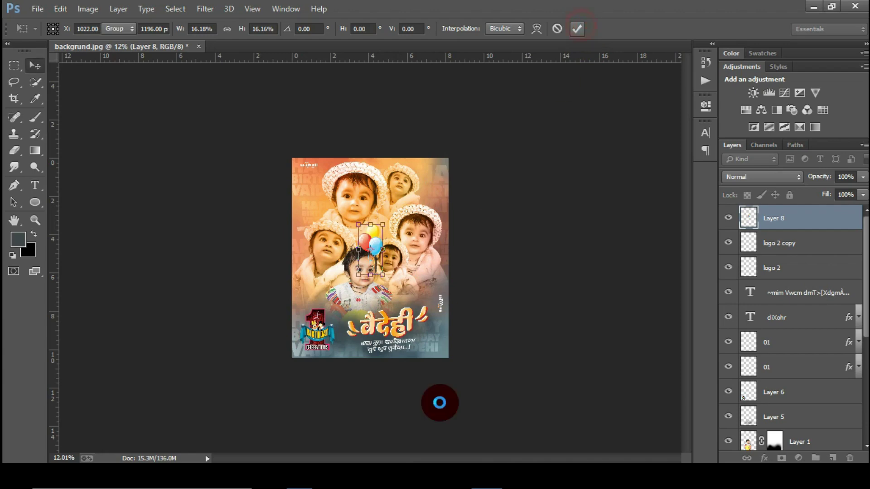
Move the balloons to the right end of the Marathi name and reorder Layer 8 directly below the diXohr text layer
{"action": "scroll", "coordinate": [483, 404], "scroll_direction": "up", "scroll_amount": 5}
{"action": "scroll", "coordinate": [482, 405], "scroll_direction": "up", "scroll_amount": 2}
{"action": "left_click_drag", "start_coordinate": [295, 136], "coordinate": [496, 309]}
{"action": "left_click", "coordinate": [775, 234]}
{"action": "left_click_drag", "start_coordinate": [775, 233], "coordinate": [775, 333]}
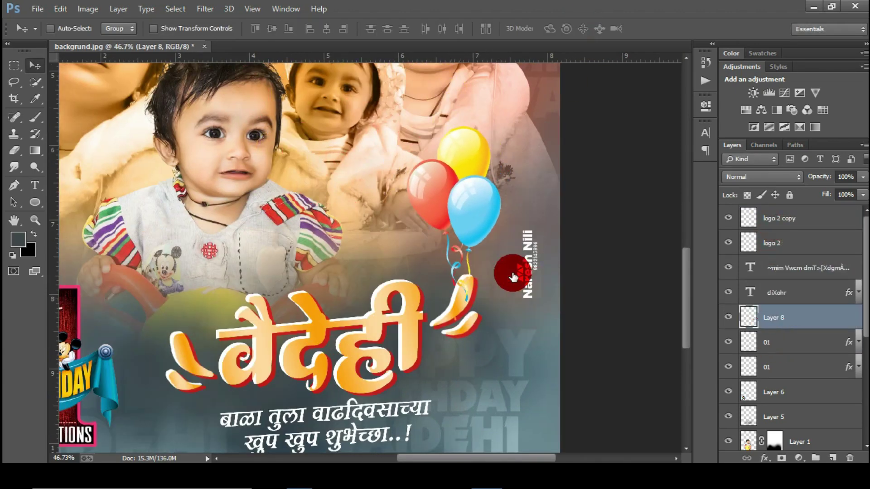
{"action": "scroll", "coordinate": [466, 253], "scroll_direction": "up", "scroll_amount": 1}
{"action": "left_click", "coordinate": [728, 293]}
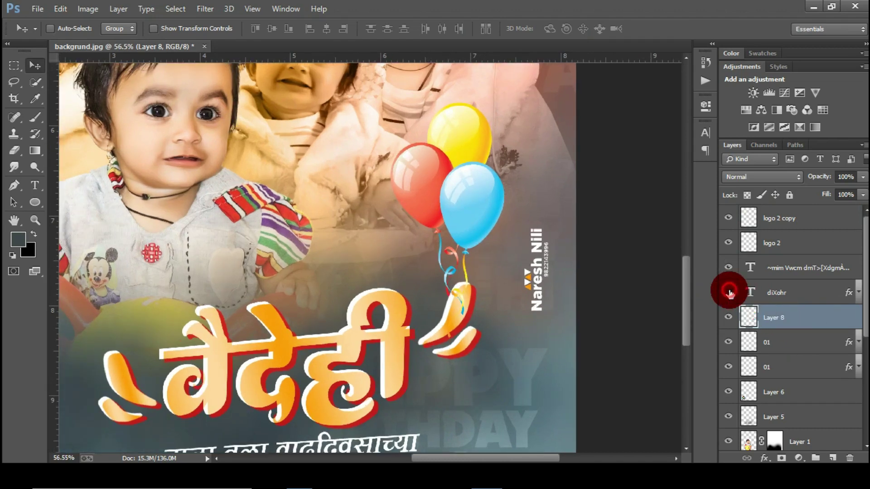
{"action": "left_click", "coordinate": [729, 293]}
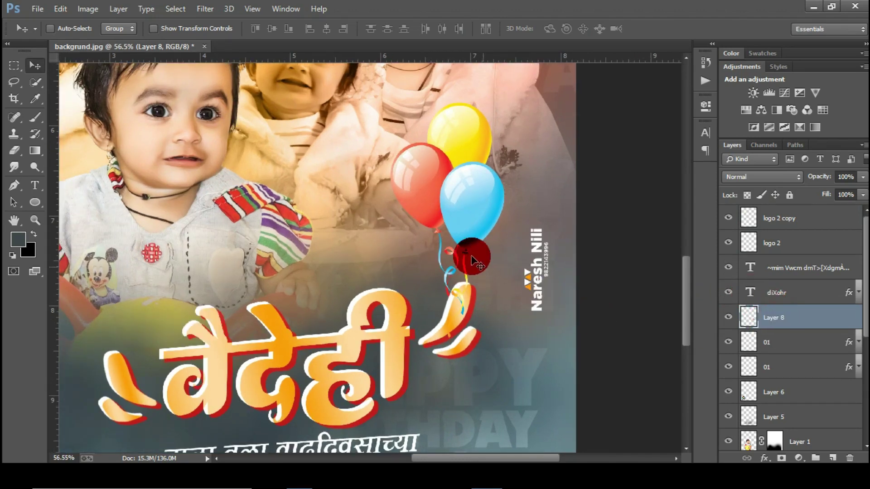
Scale the balloons to about 97%, rotate them about 7° clockwise, and reorder Layer 8 below both 01 layers
{"action": "scroll", "coordinate": [481, 272], "scroll_direction": "up", "scroll_amount": 2}
{"action": "key", "text": "ctrl+t"}
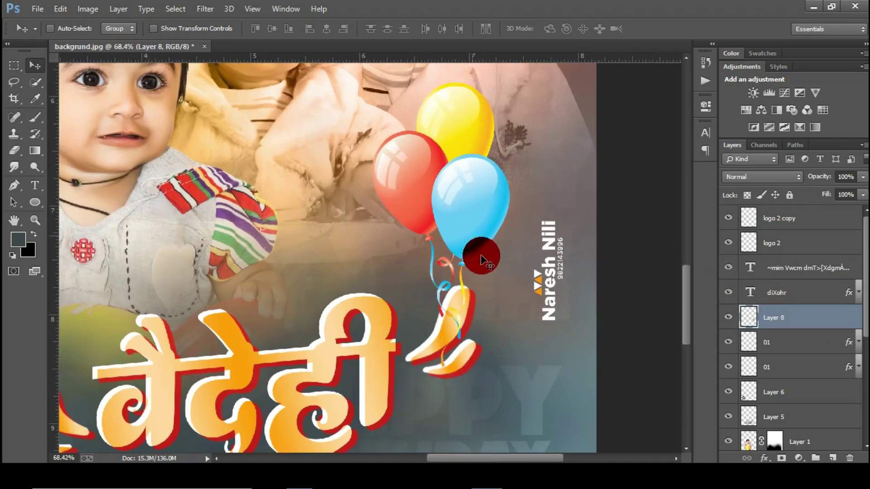
{"action": "left_click_drag", "start_coordinate": [512, 367], "coordinate": [496, 338]}
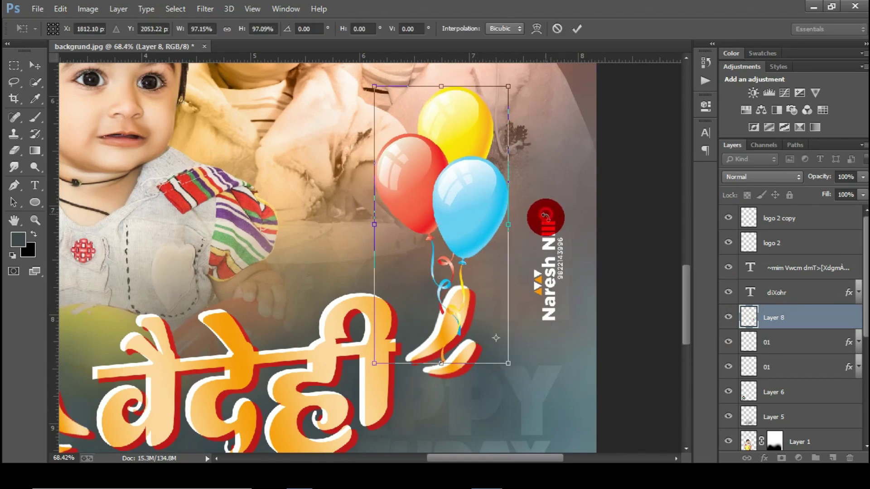
{"action": "left_click_drag", "start_coordinate": [546, 217], "coordinate": [551, 232]}
{"action": "left_click", "coordinate": [578, 30]}
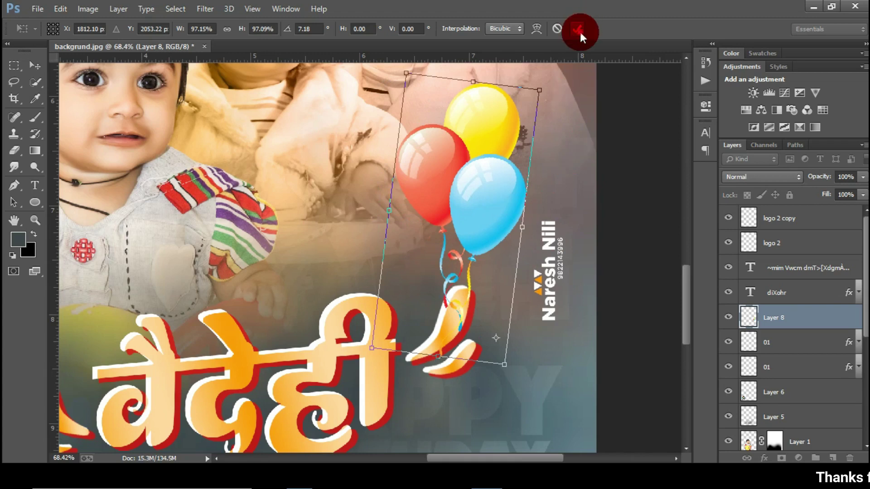
{"action": "left_click_drag", "start_coordinate": [779, 316], "coordinate": [787, 365]}
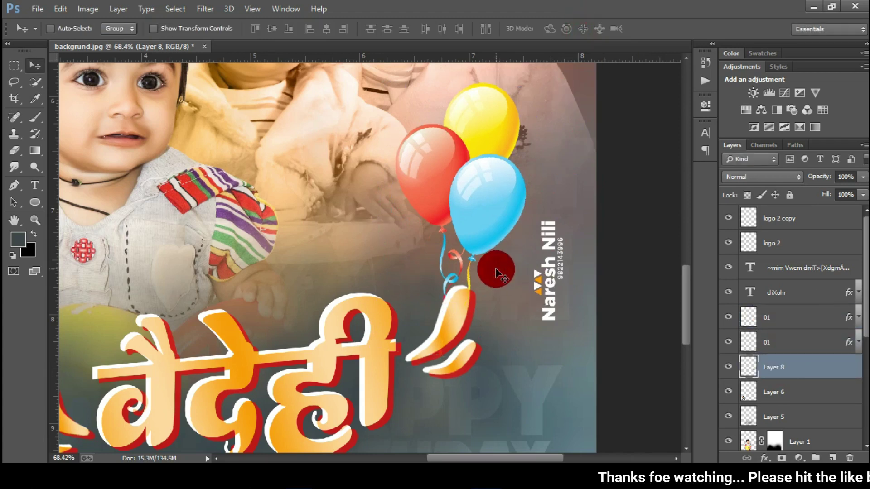
{"action": "left_click_drag", "start_coordinate": [496, 272], "coordinate": [501, 286]}
Erase the balloon string ends showing around the lettering's right flourish on Layer 8 using a 175 px eraser
{"action": "left_click", "coordinate": [14, 151]}
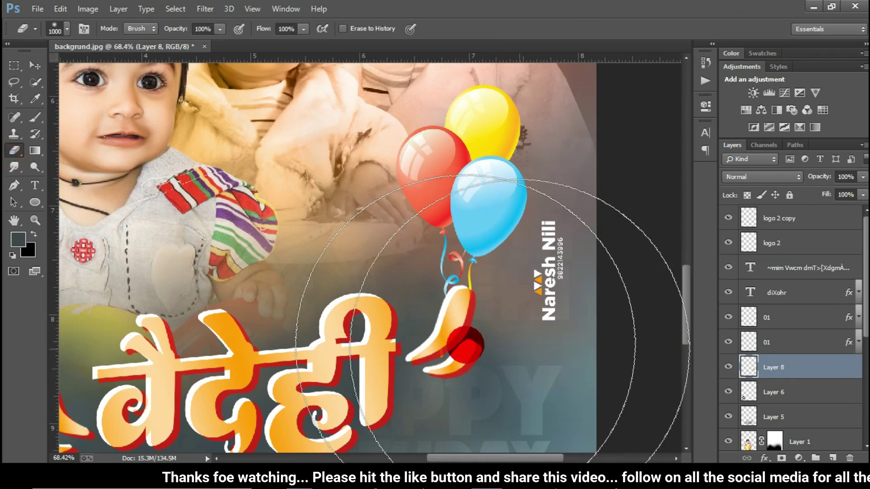
{"action": "key", "text": "bracketleft"}
{"action": "key", "text": "bracketleft"}
{"action": "key", "text": "bracketleft"}
{"action": "key", "text": "bracketleft"}
{"action": "key", "text": "bracketleft"}
{"action": "key", "text": "bracketleft"}
{"action": "key", "text": "bracketleft"}
{"action": "key", "text": "bracketleft"}
{"action": "key", "text": "bracketleft"}
{"action": "key", "text": "bracketleft"}
{"action": "left_click", "coordinate": [441, 364]}
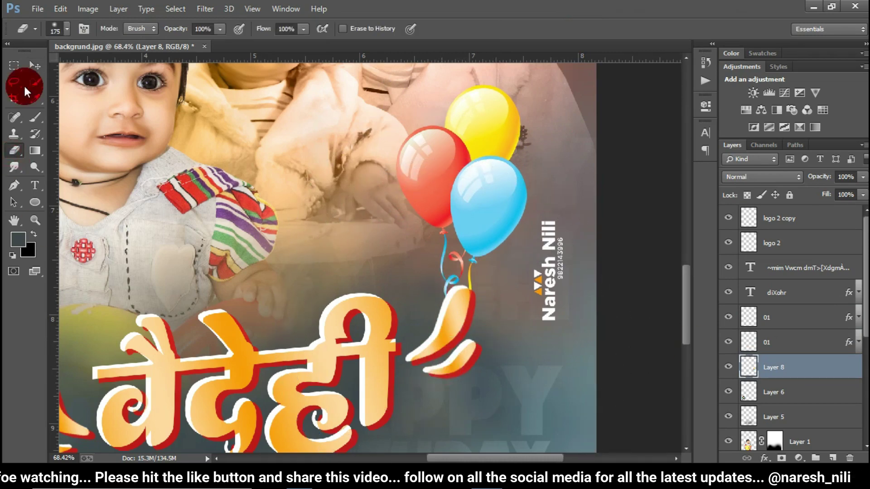
{"action": "left_click", "coordinate": [35, 65]}
{"action": "key", "text": "ctrl+0"}
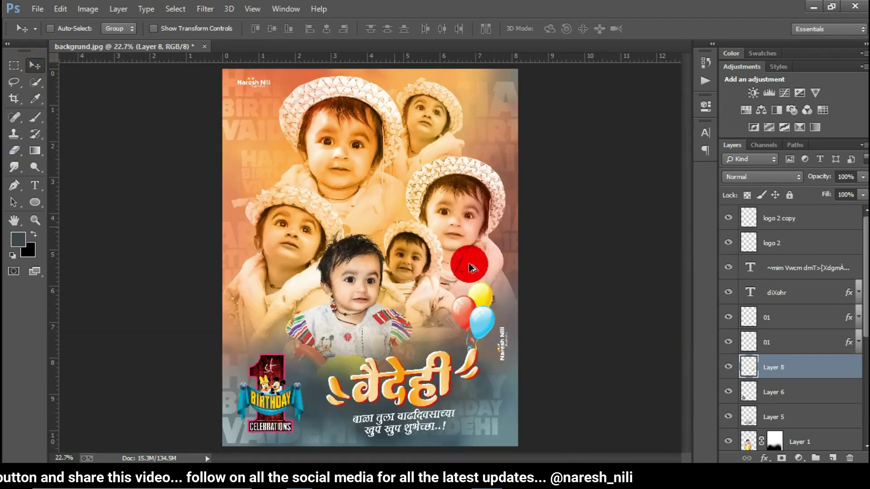
Scale the small hatted child's photo on Layer 0 copy down to about 97.6%
{"action": "scroll", "coordinate": [769, 388], "scroll_direction": "down", "scroll_amount": 4}
{"action": "left_click", "coordinate": [806, 413]}
{"action": "scroll", "coordinate": [806, 385], "scroll_direction": "down", "scroll_amount": 2}
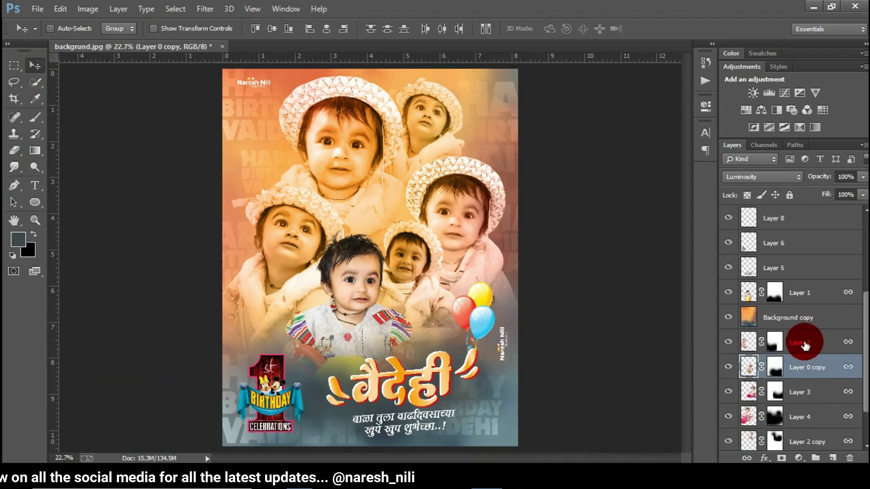
{"action": "scroll", "coordinate": [805, 346], "scroll_direction": "down", "scroll_amount": 2}
{"action": "left_click", "coordinate": [801, 343]}
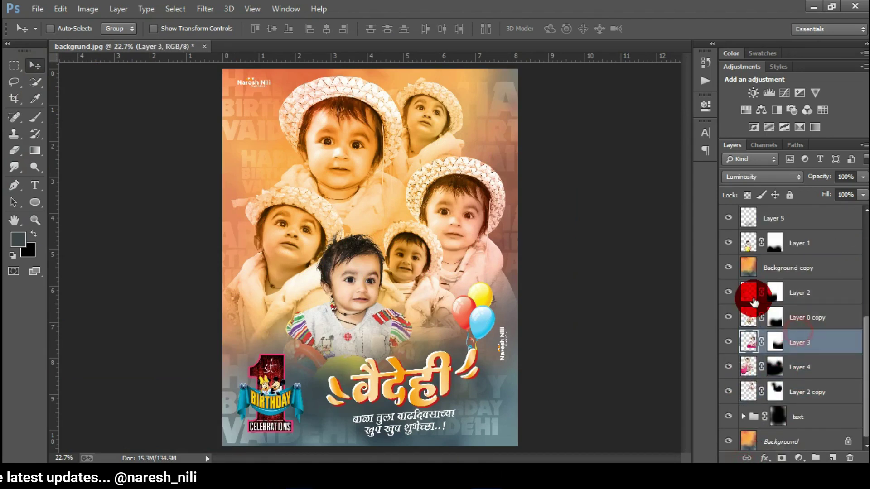
{"action": "left_click", "coordinate": [800, 318]}
{"action": "key", "text": "ctrl+t"}
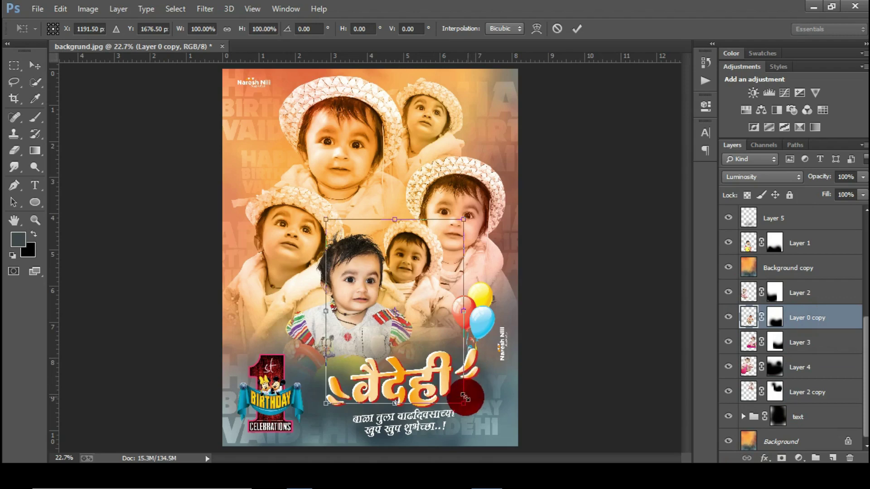
{"action": "left_click_drag", "start_coordinate": [464, 403], "coordinate": [463, 398]}
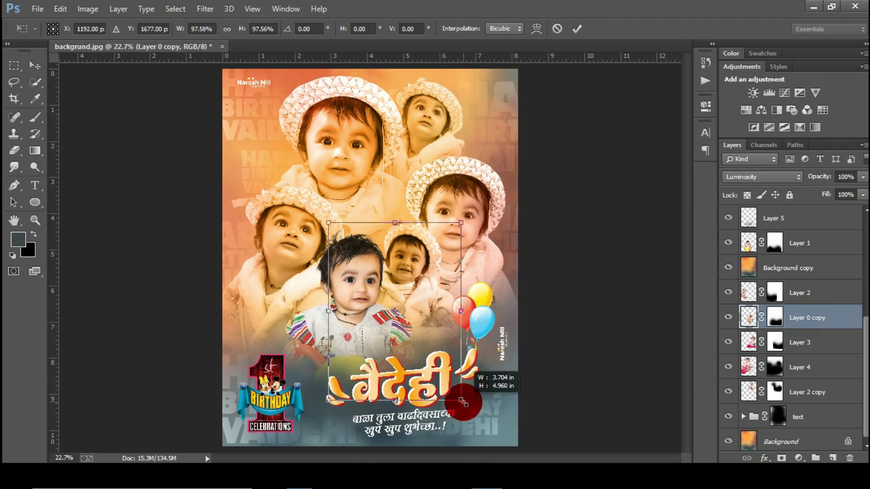
{"action": "left_click", "coordinate": [577, 29]}
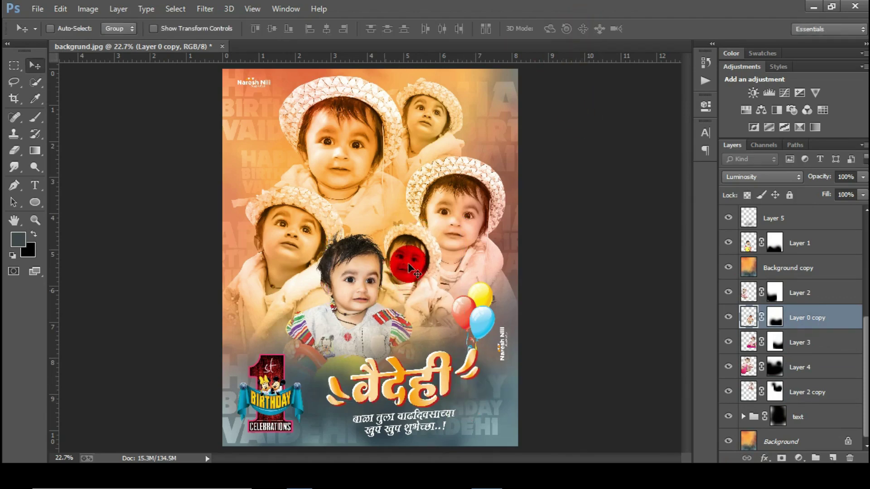
{"action": "scroll", "coordinate": [410, 268], "scroll_direction": "up", "scroll_amount": 3}
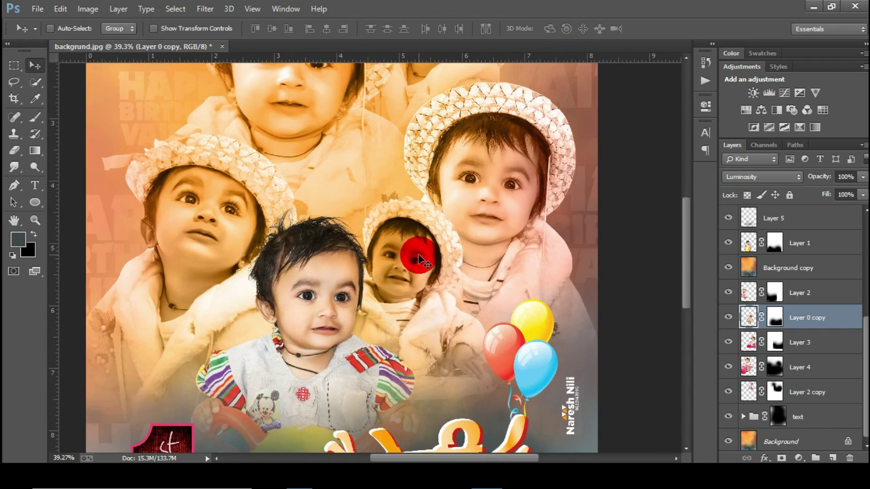
{"action": "scroll", "coordinate": [389, 297], "scroll_direction": "down", "scroll_amount": 3}
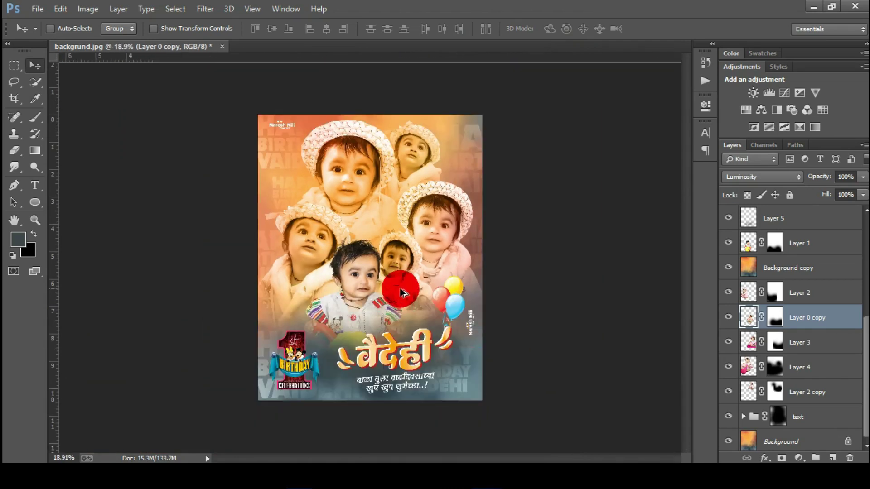
Open Sunlight.jpg from Local Disk (E:), bring it into backgrund.jpg as a new layer, and close the Sunlight file
{"action": "left_click", "coordinate": [38, 8]}
{"action": "left_click", "coordinate": [44, 28]}
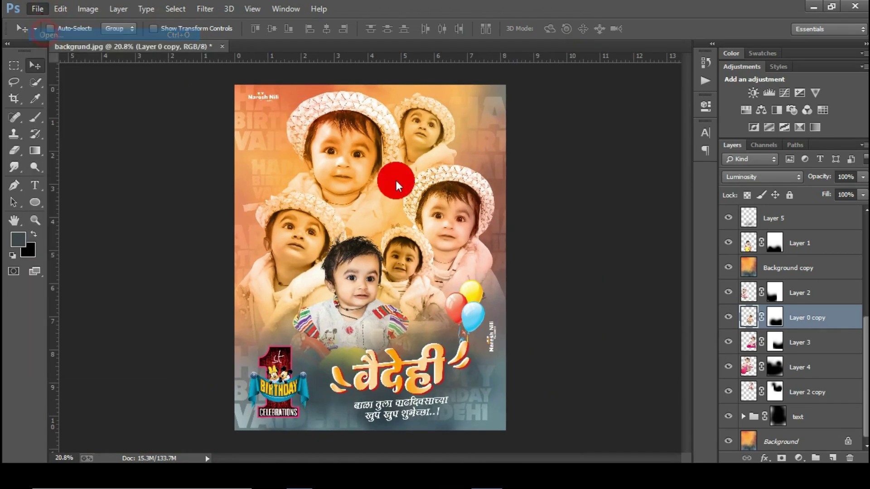
{"action": "left_click", "coordinate": [88, 335]}
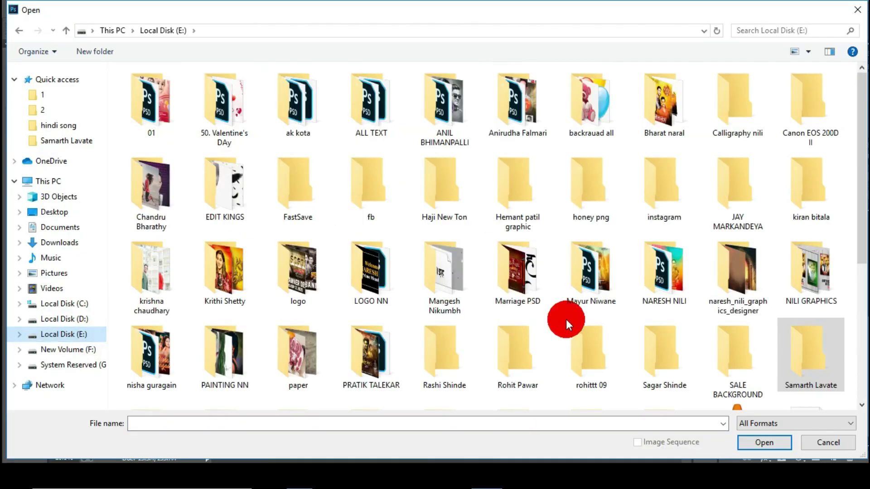
{"action": "scroll", "coordinate": [566, 319], "scroll_direction": "down", "scroll_amount": 3}
{"action": "double_click", "coordinate": [324, 358]}
{"action": "left_click_drag", "start_coordinate": [347, 169], "coordinate": [322, 93]}
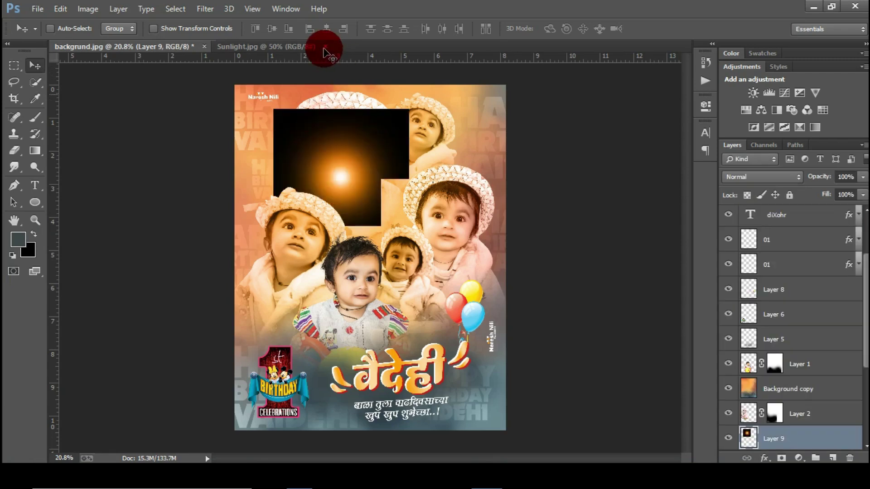
{"action": "left_click", "coordinate": [326, 46]}
Reorder Layer 9 directly below the diXohr text layer and set its blend mode to Screen
{"action": "left_click_drag", "start_coordinate": [781, 444], "coordinate": [773, 230]}
{"action": "left_click", "coordinate": [757, 179]}
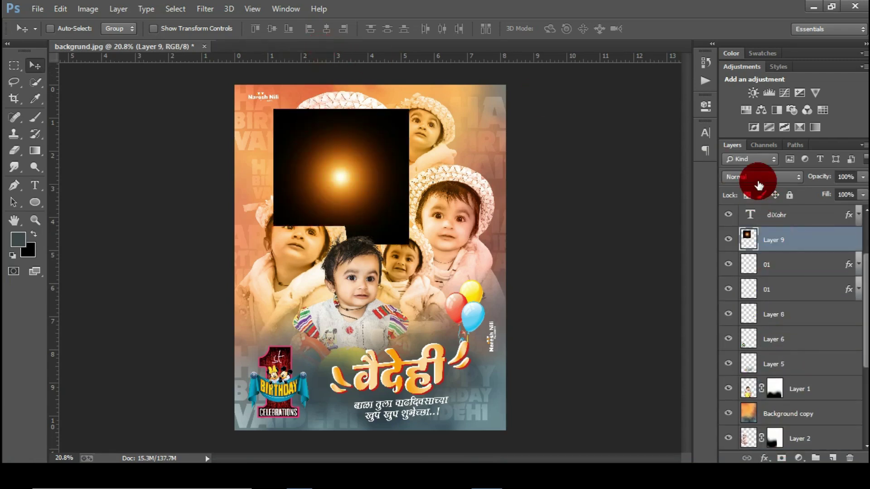
{"action": "left_click", "coordinate": [733, 107]}
Place the sunlight glow over the front child's striped sleeve beside the small child and adjust its size with Free Transform
{"action": "left_click_drag", "start_coordinate": [375, 184], "coordinate": [420, 293]}
{"action": "key", "text": "ctrl+t"}
{"action": "mouse_move", "coordinate": [447, 363]}
{"action": "left_mouse_down"}
{"action": "mouse_move", "coordinate": [459, 365]}
{"action": "mouse_move", "coordinate": [448, 365]}
{"action": "left_mouse_up"}
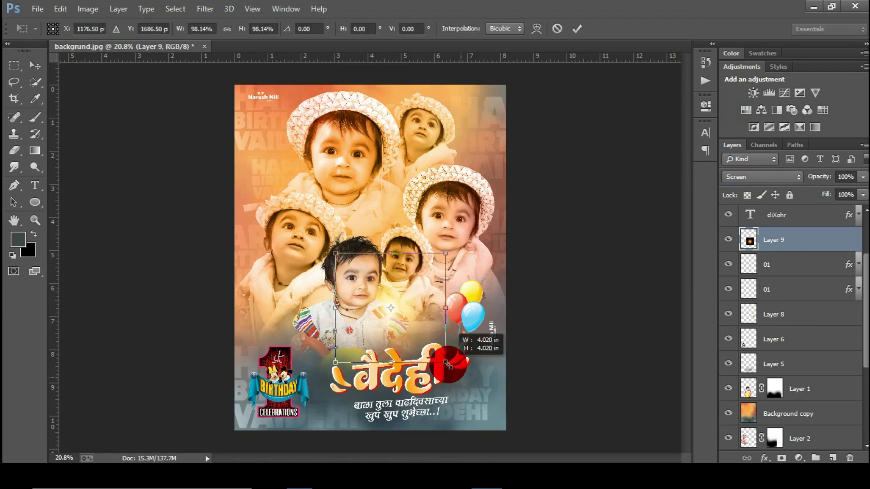
{"action": "left_click", "coordinate": [577, 28]}
{"action": "scroll", "coordinate": [419, 325], "scroll_direction": "down", "scroll_amount": 1}
{"action": "scroll", "coordinate": [420, 311], "scroll_direction": "up", "scroll_amount": 1}
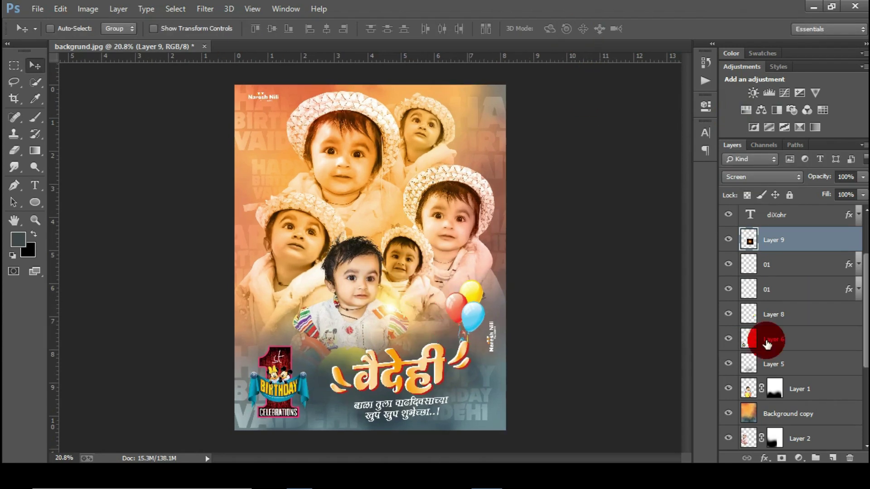
Move the sunlight layer, Layer 9, to the top of the layer stack
{"action": "left_click", "coordinate": [769, 273]}
{"action": "left_click", "coordinate": [780, 290]}
{"action": "scroll", "coordinate": [781, 293], "scroll_direction": "up", "scroll_amount": 1}
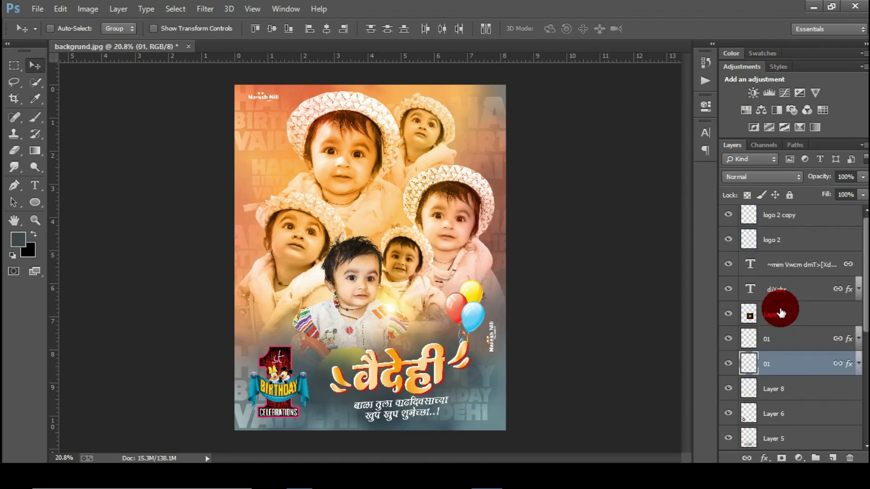
{"action": "left_click_drag", "start_coordinate": [780, 311], "coordinate": [777, 213]}
Group the layers from the Marathi greeting text down to the balloons on Layer 8 and name the group "name"
{"action": "left_click", "coordinate": [784, 287]}
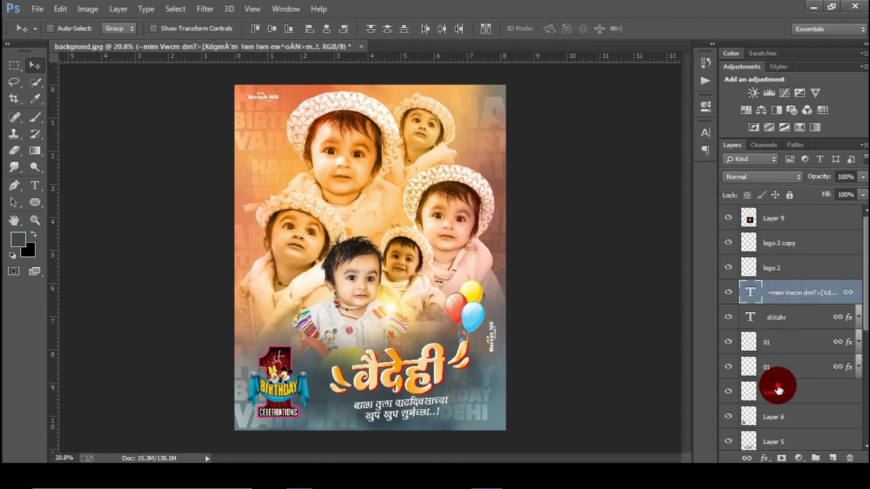
{"action": "left_click", "coordinate": [777, 387], "text": "shift"}
{"action": "left_click", "coordinate": [811, 458]}
{"action": "left_click", "coordinate": [774, 290]}
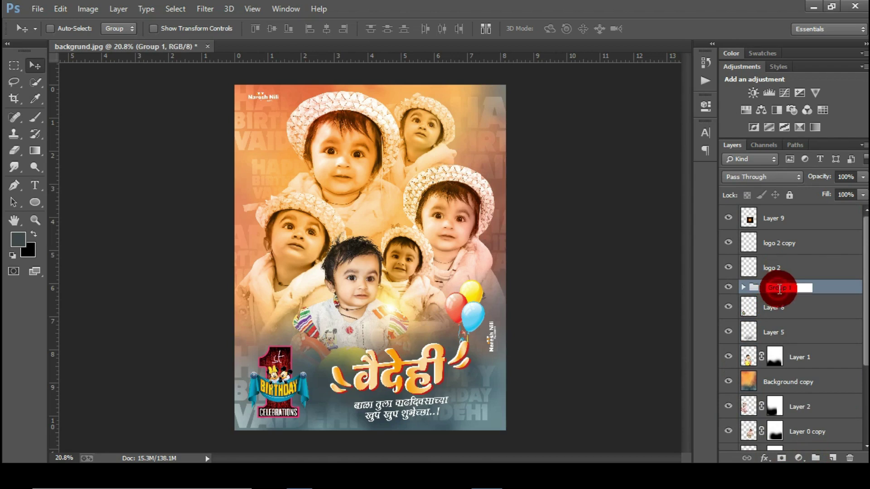
{"action": "left_click", "coordinate": [825, 299]}
Enlarge the name group slightly with Free Transform
{"action": "key", "text": "ctrl+t"}
{"action": "left_click", "coordinate": [569, 38]}
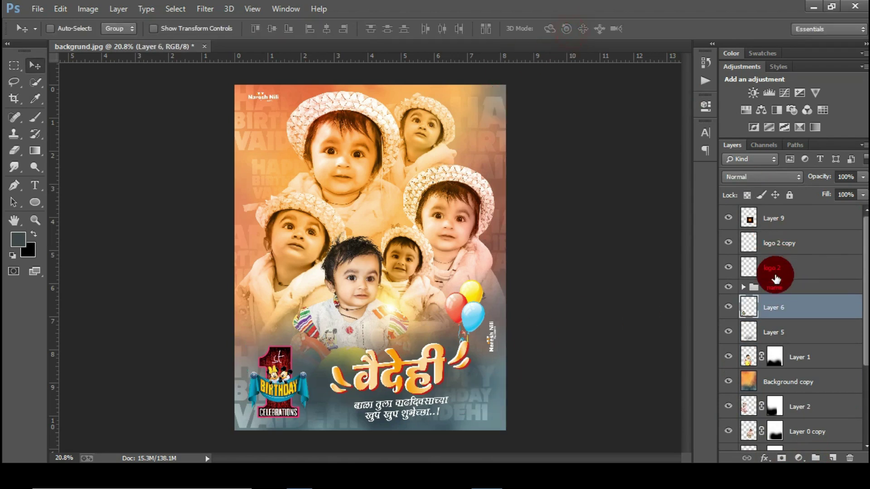
{"action": "left_click", "coordinate": [774, 288]}
{"action": "key", "text": "ctrl+t"}
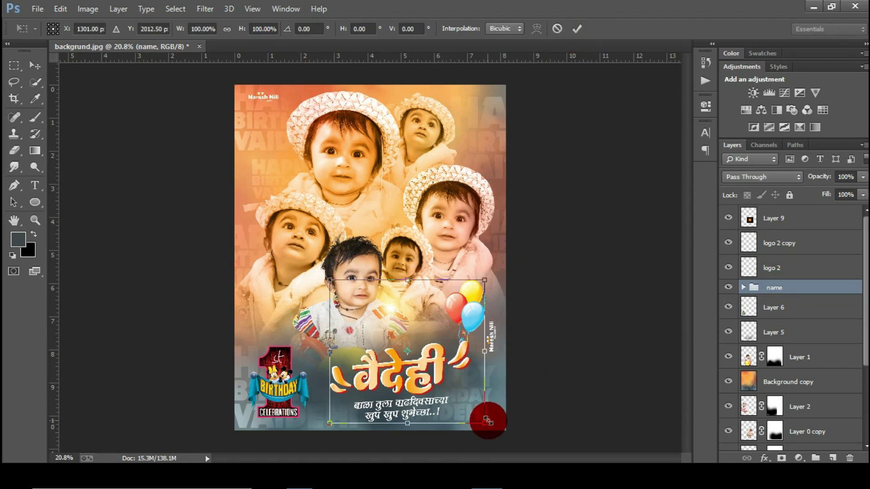
{"action": "left_click_drag", "start_coordinate": [487, 420], "coordinate": [502, 412]}
{"action": "left_click", "coordinate": [578, 29]}
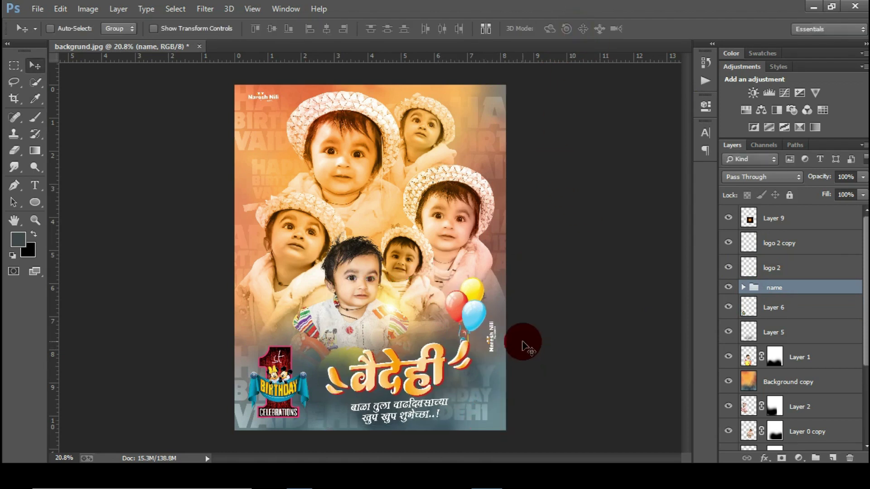
Group the child photo layers from Layer 2 to Layer 2 copy and name the group "all pic"
{"action": "scroll", "coordinate": [760, 371], "scroll_direction": "down", "scroll_amount": 3}
{"action": "left_click", "coordinate": [796, 301]}
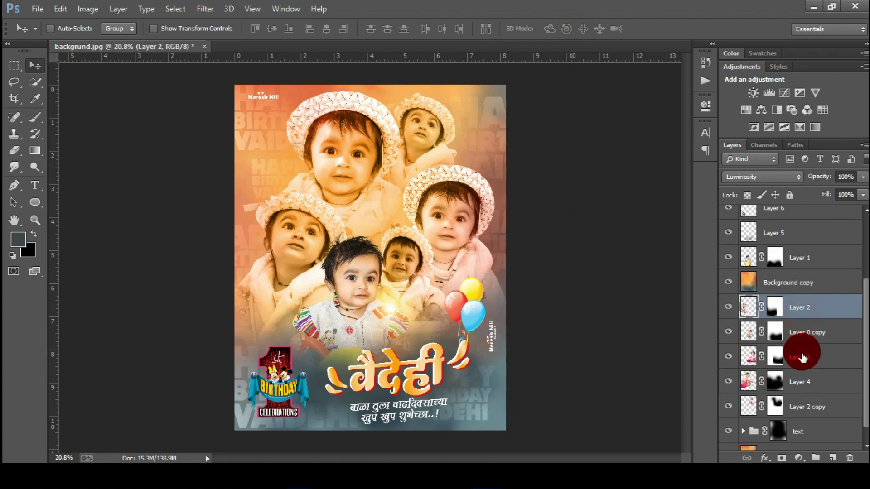
{"action": "left_click", "coordinate": [802, 405], "text": "shift"}
{"action": "left_click", "coordinate": [816, 458]}
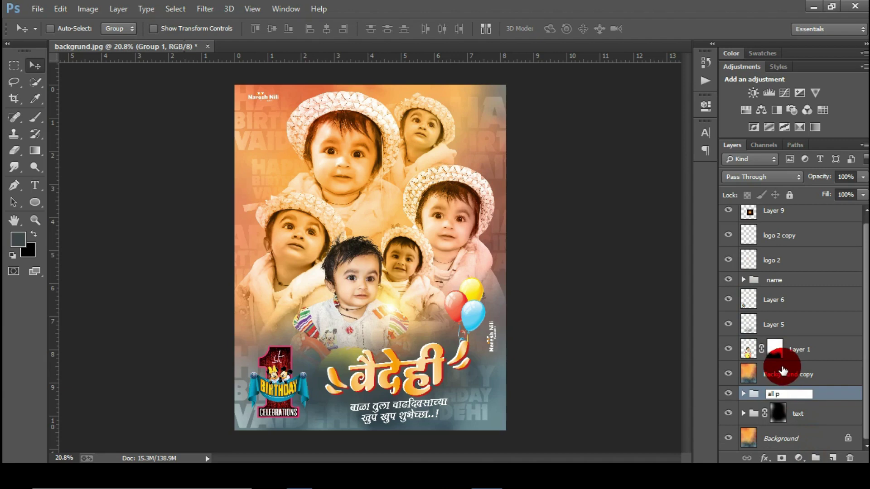
Clip the Background copy layer to the all pic group with a clipping mask
{"action": "left_click", "coordinate": [814, 370]}
{"action": "right_click", "coordinate": [739, 365]}
{"action": "left_click", "coordinate": [648, 227]}
{"action": "left_click", "coordinate": [408, 260]}
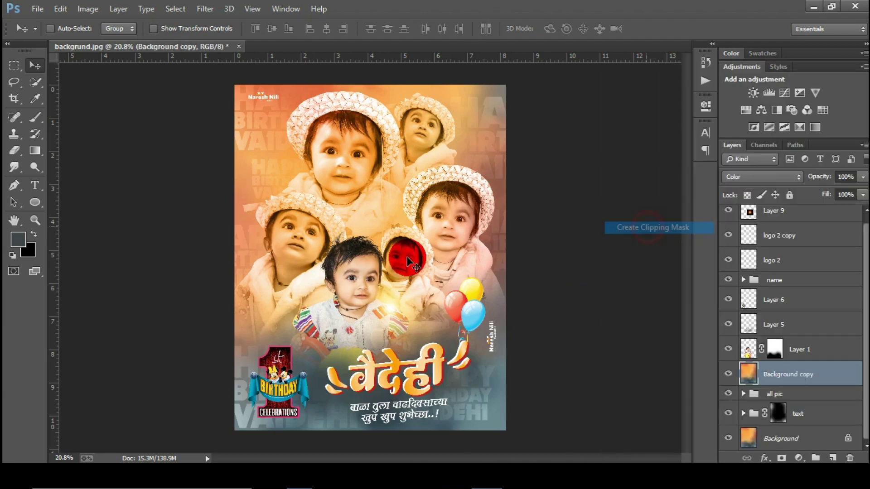
{"action": "scroll", "coordinate": [379, 273], "scroll_direction": "down", "scroll_amount": 1}
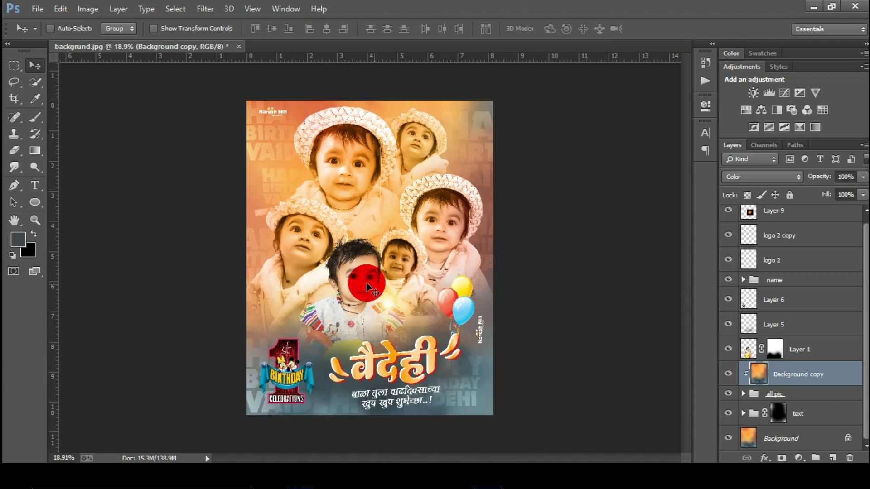
Open party-sparkle-confeti-png.png, place the confetti in the birthday poster as a layer above the Background copy, and close the source image
{"action": "left_click", "coordinate": [37, 9]}
{"action": "left_click", "coordinate": [70, 42]}
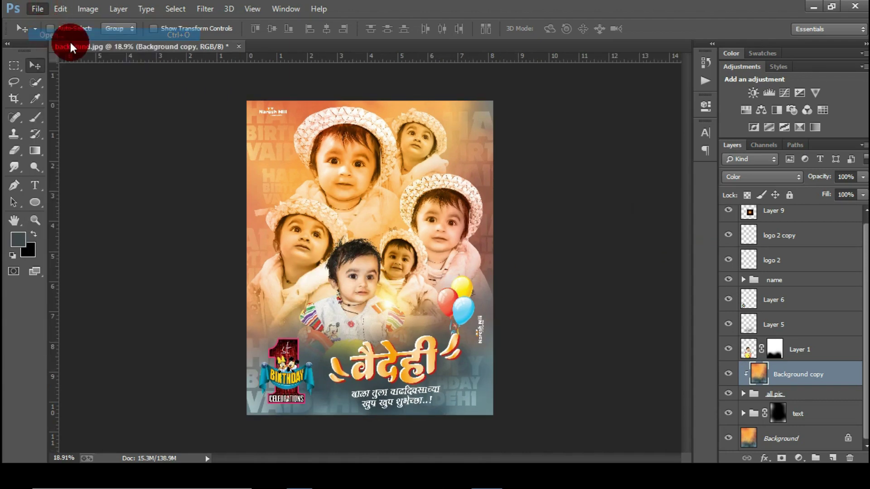
{"action": "scroll", "coordinate": [154, 251], "scroll_direction": "down", "scroll_amount": 3}
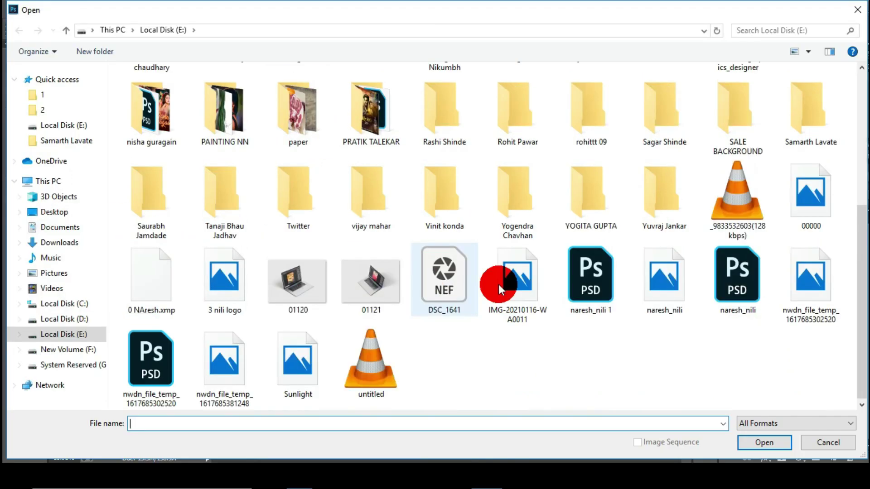
{"action": "double_click", "coordinate": [821, 138]}
{"action": "double_click", "coordinate": [505, 105]}
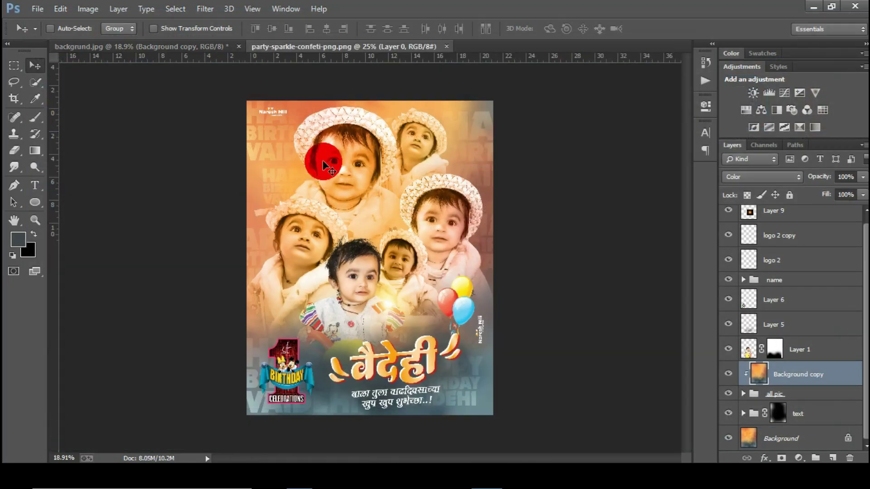
{"action": "left_click_drag", "start_coordinate": [189, 50], "coordinate": [355, 161]}
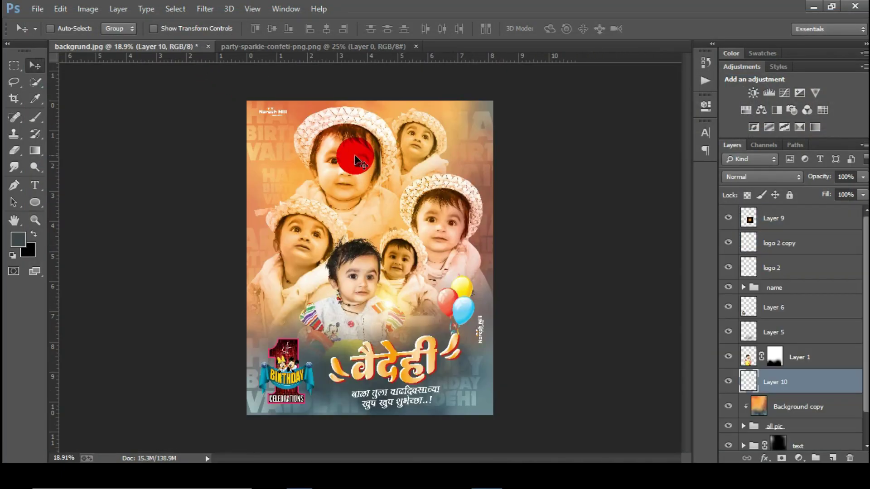
{"action": "left_click", "coordinate": [418, 48]}
{"action": "left_click", "coordinate": [418, 47]}
Enlarge the confetti layer to about 157% with Free Transform and move it lower on the poster
{"action": "key", "text": "ctrl+t"}
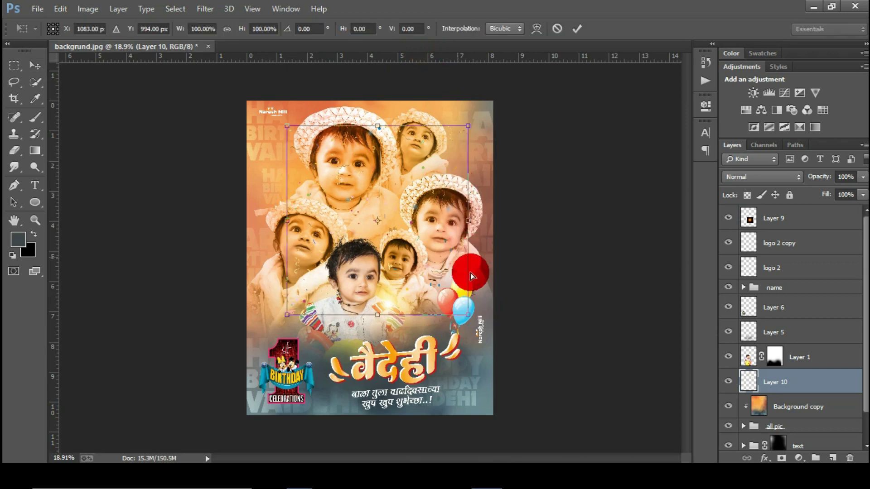
{"action": "left_click_drag", "start_coordinate": [470, 310], "coordinate": [520, 368]}
{"action": "left_click", "coordinate": [577, 28]}
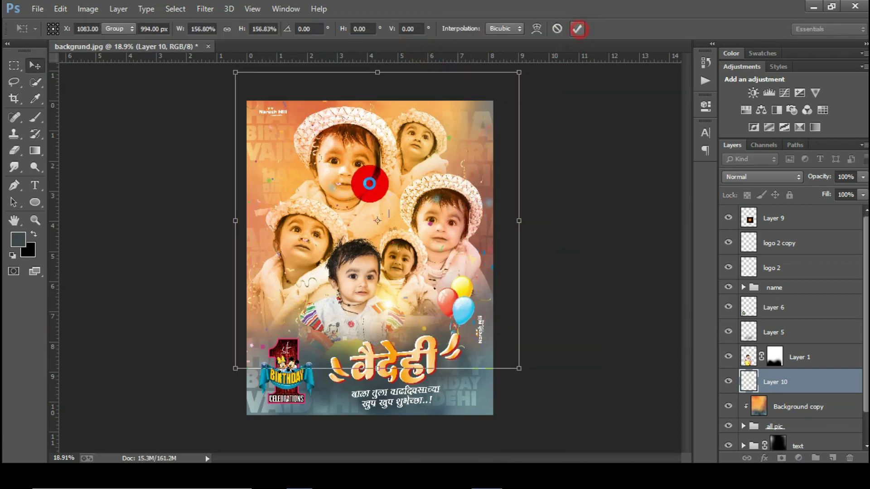
{"action": "left_click_drag", "start_coordinate": [329, 213], "coordinate": [325, 288]}
Scale the confetti layer up by about another 121% and reposition it so it spreads over the whole poster
{"action": "key", "text": "ctrl+t"}
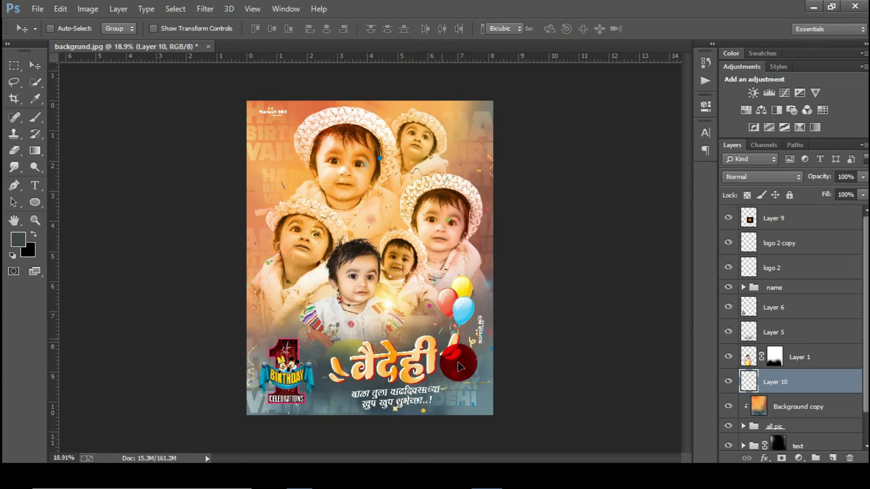
{"action": "key", "text": "ctrl+t"}
{"action": "left_click_drag", "start_coordinate": [518, 156], "coordinate": [551, 124]}
{"action": "left_click_drag", "start_coordinate": [398, 202], "coordinate": [415, 184]}
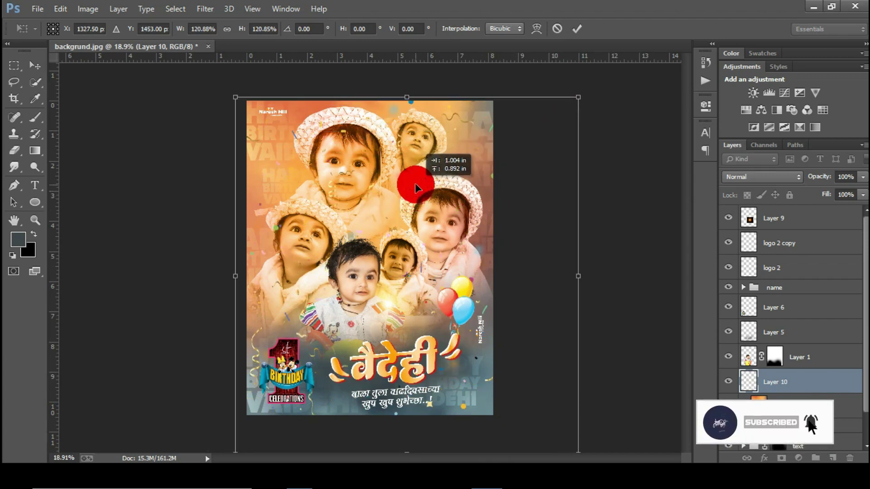
{"action": "left_click", "coordinate": [577, 29]}
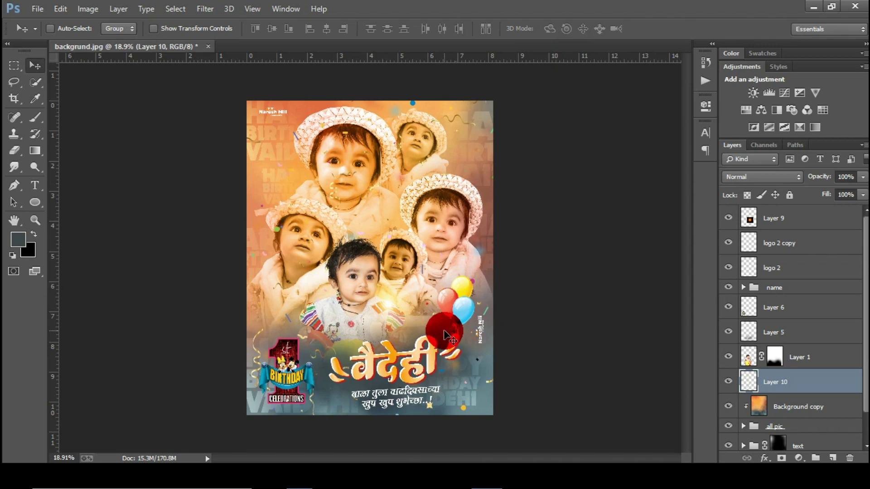
Add a black layer mask to the confetti layer and move it to the top of the layer stack
{"action": "left_click", "coordinate": [786, 458]}
{"action": "left_click_drag", "start_coordinate": [835, 388], "coordinate": [792, 242]}
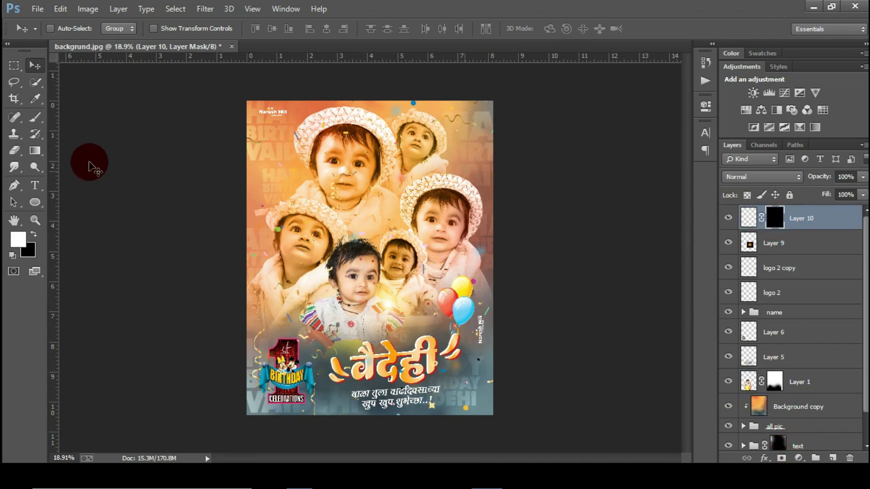
Paint white on the confetti mask with a soft brush of about 1100 px to reveal confetti around the poster's edges and corners
{"action": "left_click", "coordinate": [35, 117]}
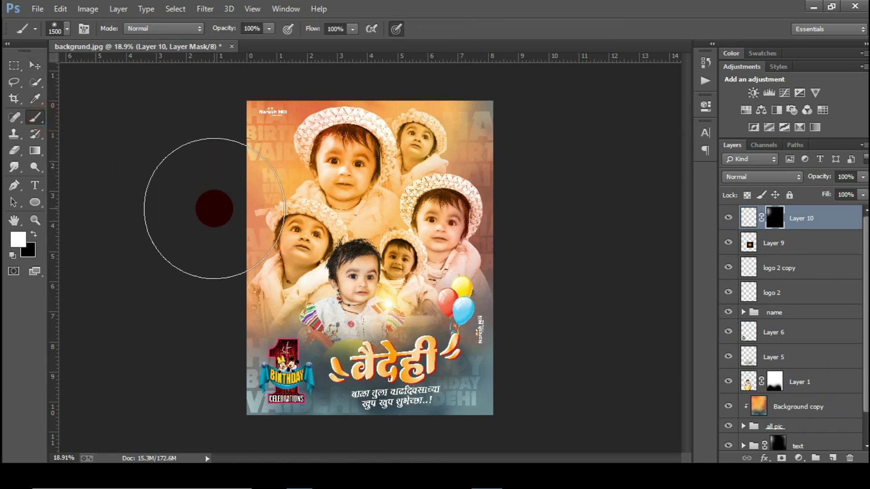
{"action": "key", "text": "bracketleft"}
{"action": "key", "text": "bracketleft"}
{"action": "key", "text": "bracketleft"}
{"action": "key", "text": "bracketleft"}
{"action": "left_click", "coordinate": [480, 404]}
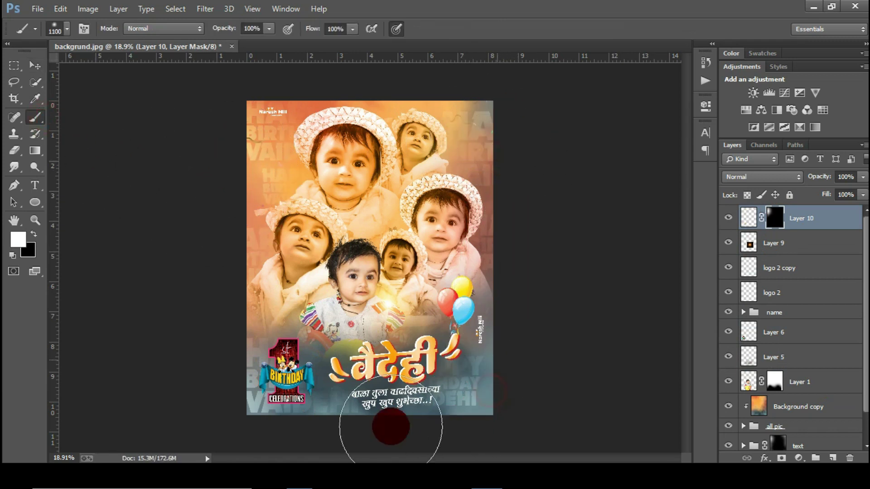
{"action": "left_click", "coordinate": [271, 407]}
{"action": "left_click", "coordinate": [349, 400]}
{"action": "left_click", "coordinate": [243, 279]}
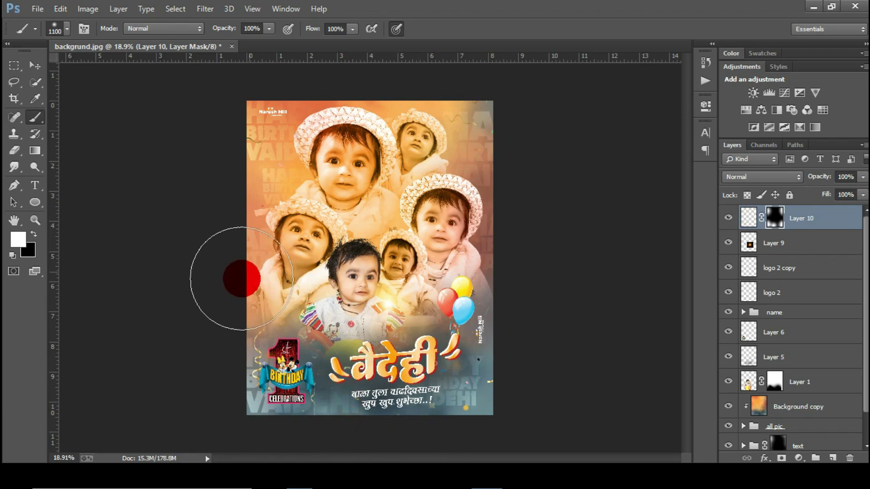
{"action": "left_click", "coordinate": [462, 117]}
{"action": "scroll", "coordinate": [430, 151], "scroll_direction": "down", "scroll_amount": 1}
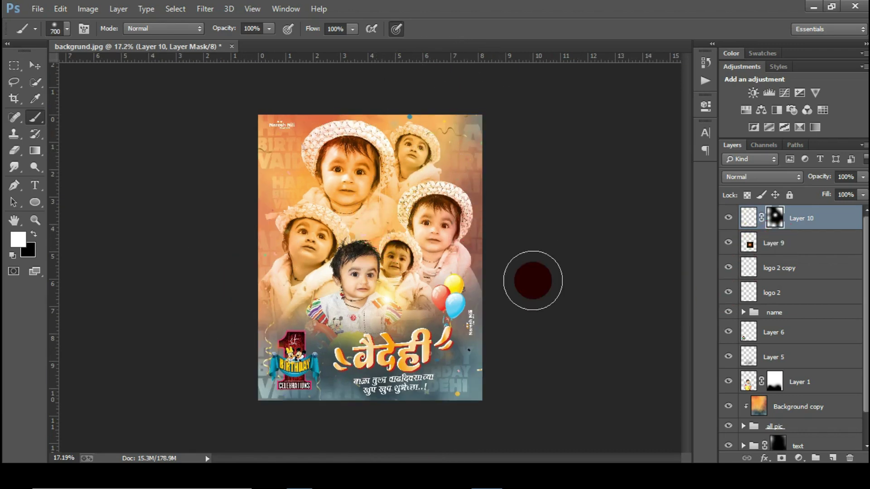
Create a new top layer and fill it with the merged composite using Apply Image, with Multiply blending at 100% opacity
{"action": "scroll", "coordinate": [404, 280], "scroll_direction": "up", "scroll_amount": 1}
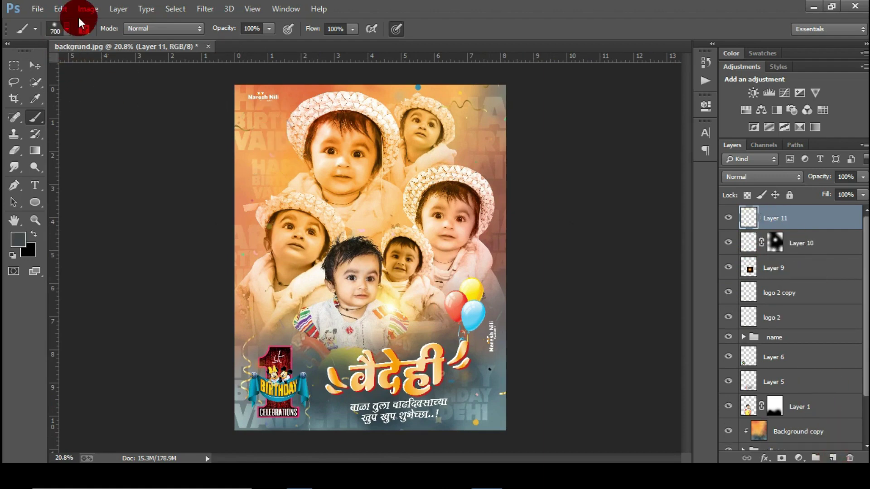
{"action": "left_click", "coordinate": [87, 9]}
{"action": "left_click", "coordinate": [119, 181]}
{"action": "left_click", "coordinate": [564, 176]}
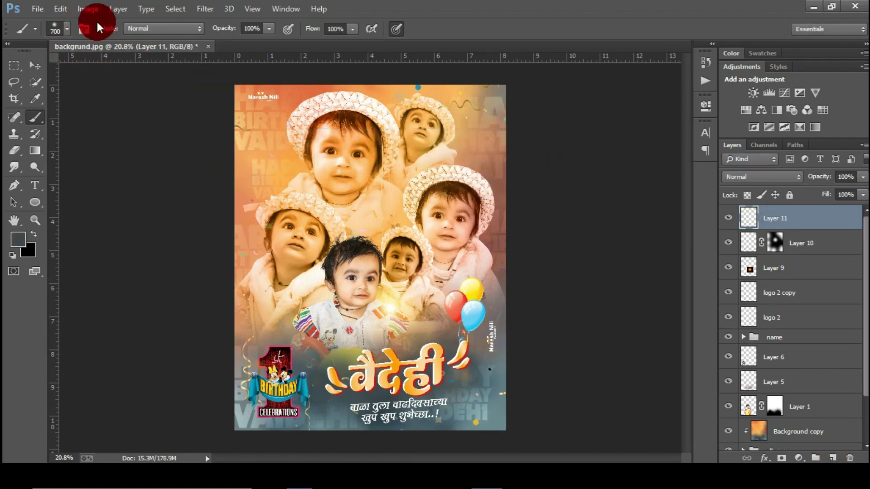
{"action": "left_click", "coordinate": [88, 8]}
{"action": "left_click", "coordinate": [114, 189]}
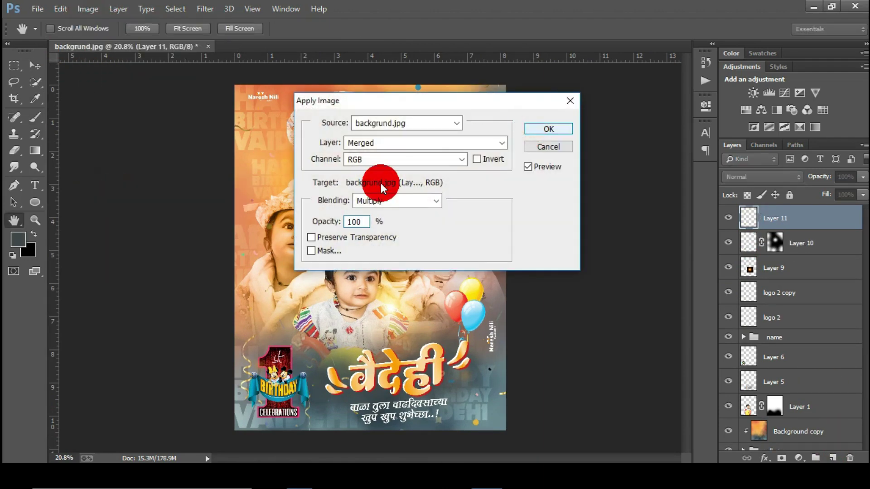
{"action": "key", "text": "Return"}
{"action": "left_click", "coordinate": [727, 222]}
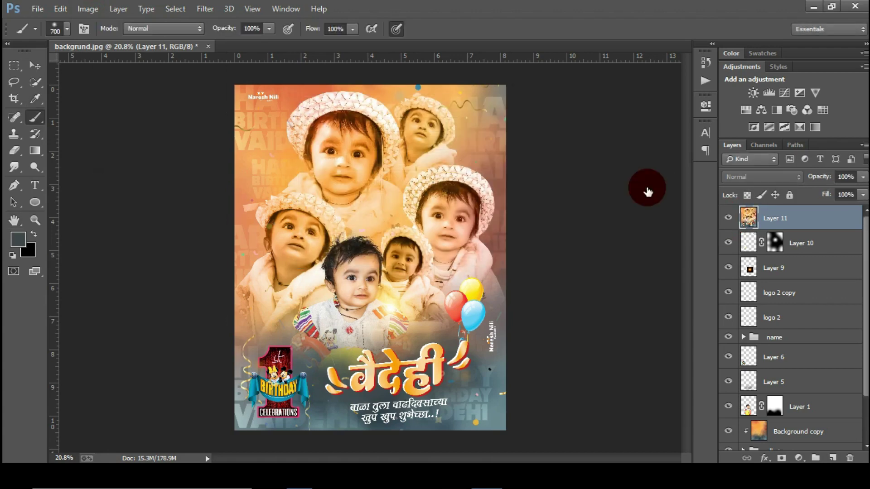
In the Camera Raw filter, set Clarity to +32, Blacks to -38, Whites to +21, Shadows to -36 and Highlights to -11
{"action": "left_click", "coordinate": [206, 9]}
{"action": "left_click", "coordinate": [262, 84]}
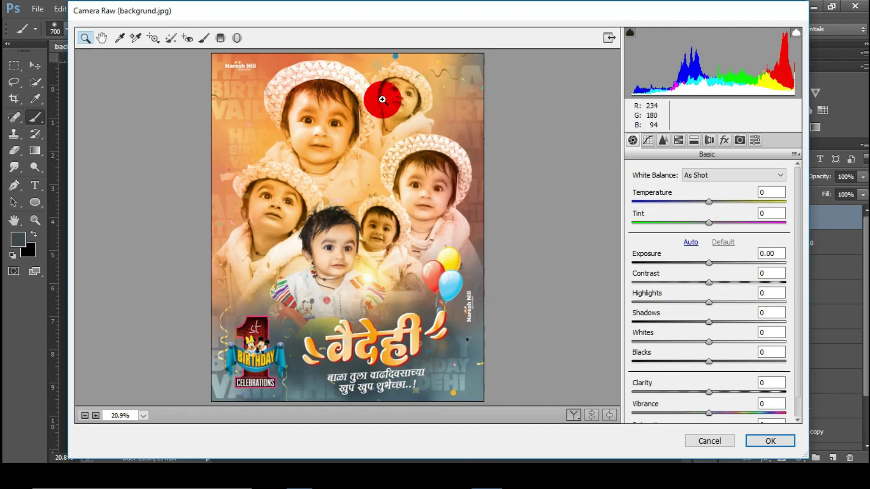
{"action": "scroll", "coordinate": [798, 402], "scroll_direction": "down", "scroll_amount": 1}
{"action": "left_click_drag", "start_coordinate": [709, 370], "coordinate": [733, 370]}
{"action": "left_click_drag", "start_coordinate": [708, 340], "coordinate": [706, 321]}
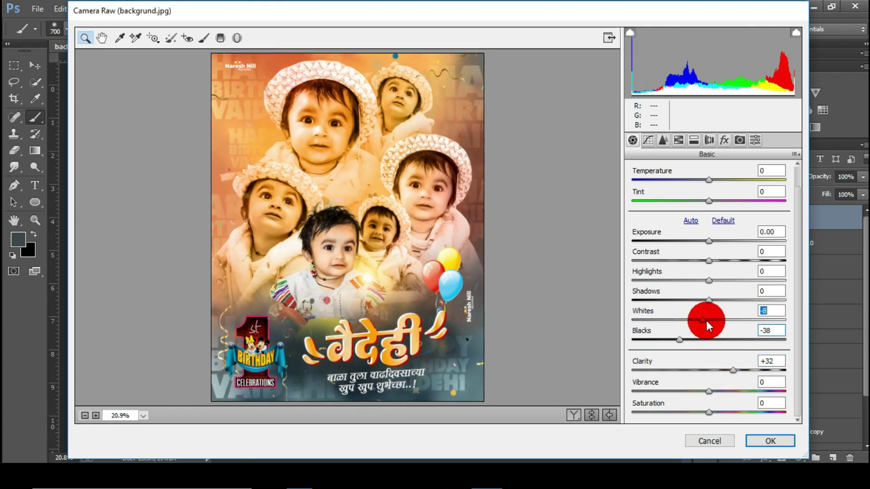
{"action": "left_click_drag", "start_coordinate": [673, 296], "coordinate": [715, 324]}
{"action": "mouse_move", "coordinate": [707, 281]}
{"action": "left_mouse_down"}
{"action": "mouse_move", "coordinate": [688, 270]}
{"action": "mouse_move", "coordinate": [701, 280]}
{"action": "left_mouse_up"}
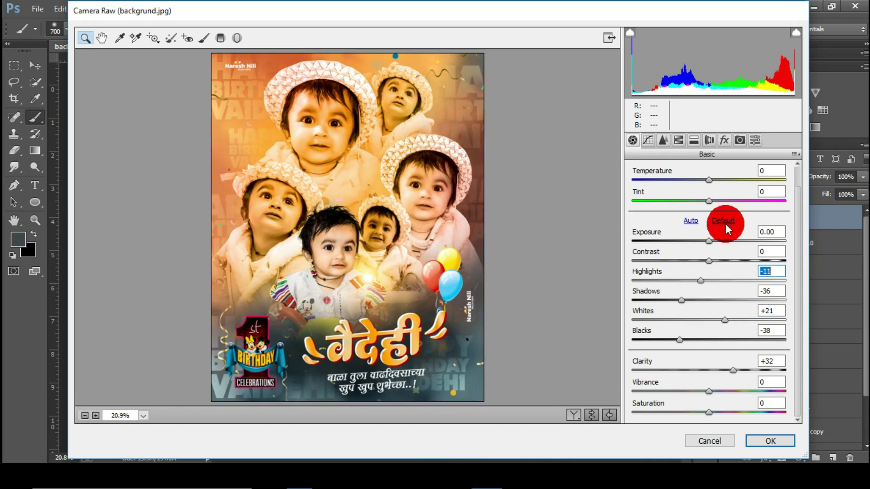
Adjust the color primaries in Camera Calibration to make the poster's colors richer
{"action": "left_click", "coordinate": [739, 140]}
{"action": "left_click_drag", "start_coordinate": [712, 321], "coordinate": [672, 339]}
{"action": "left_click_drag", "start_coordinate": [713, 380], "coordinate": [727, 400]}
{"action": "left_click_drag", "start_coordinate": [713, 280], "coordinate": [714, 262]}
Set the parametric tone curve's Lights to +10 and Darks to -8, and apply the Camera Raw filter
{"action": "left_click", "coordinate": [663, 140]}
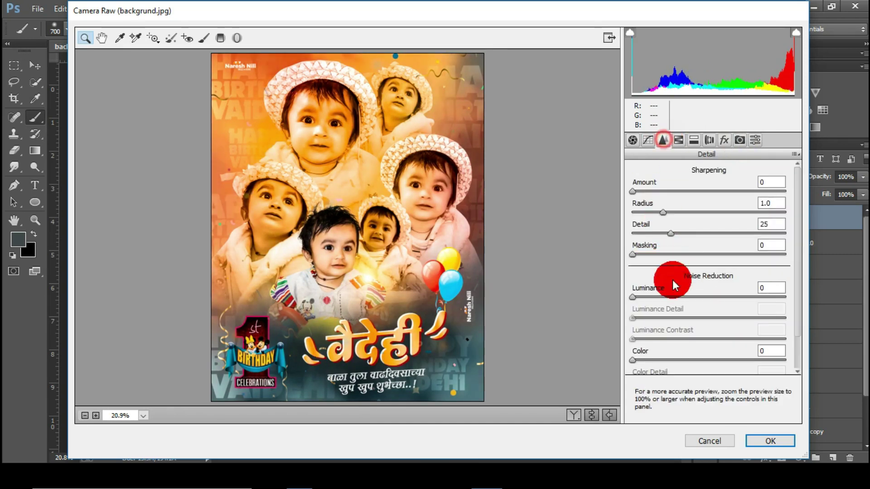
{"action": "left_click", "coordinate": [648, 140]}
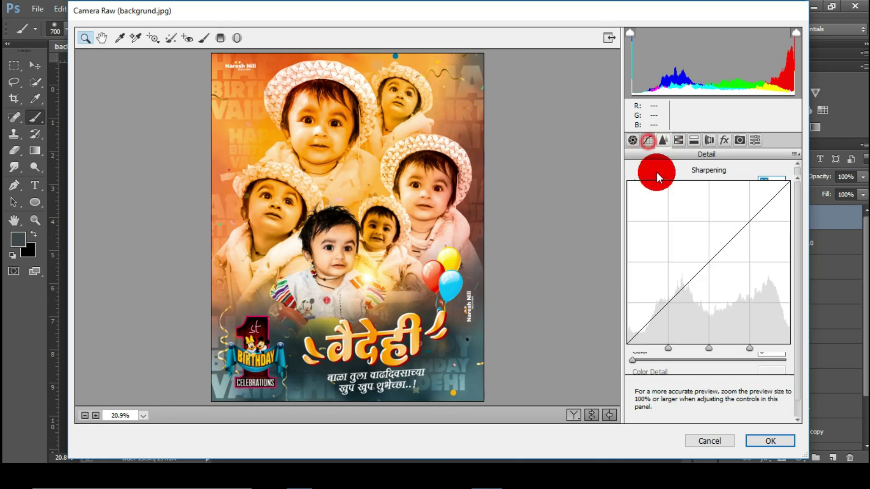
{"action": "mouse_move", "coordinate": [709, 372]}
{"action": "left_mouse_down"}
{"action": "mouse_move", "coordinate": [702, 394]}
{"action": "mouse_move", "coordinate": [717, 372]}
{"action": "left_mouse_up"}
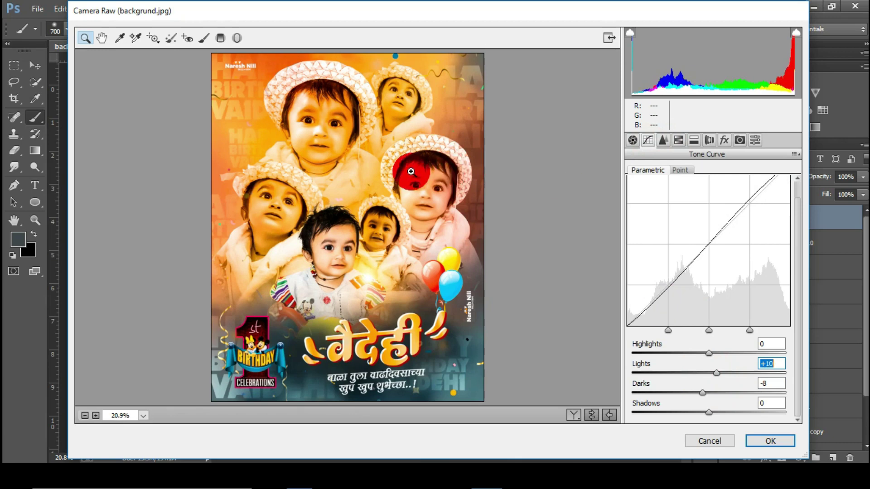
{"action": "left_click", "coordinate": [412, 246]}
{"action": "right_click", "coordinate": [413, 246]}
{"action": "left_click", "coordinate": [449, 169]}
{"action": "left_click", "coordinate": [369, 233]}
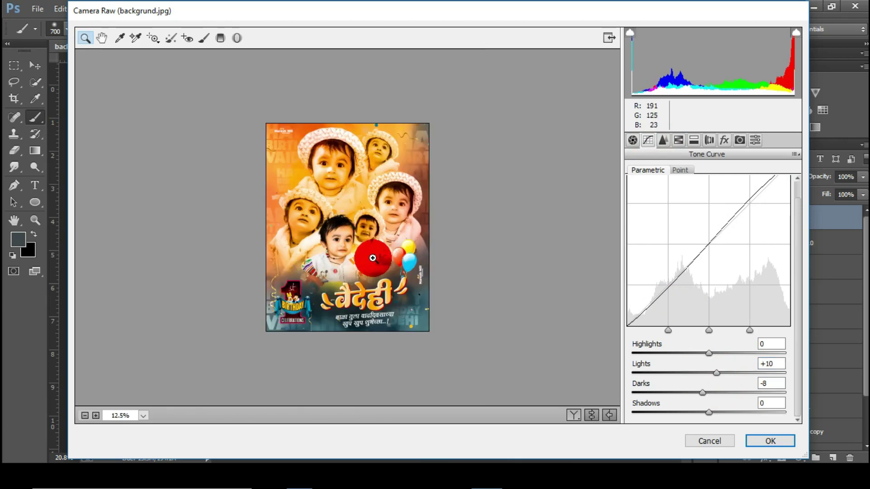
{"action": "left_click", "coordinate": [765, 444]}
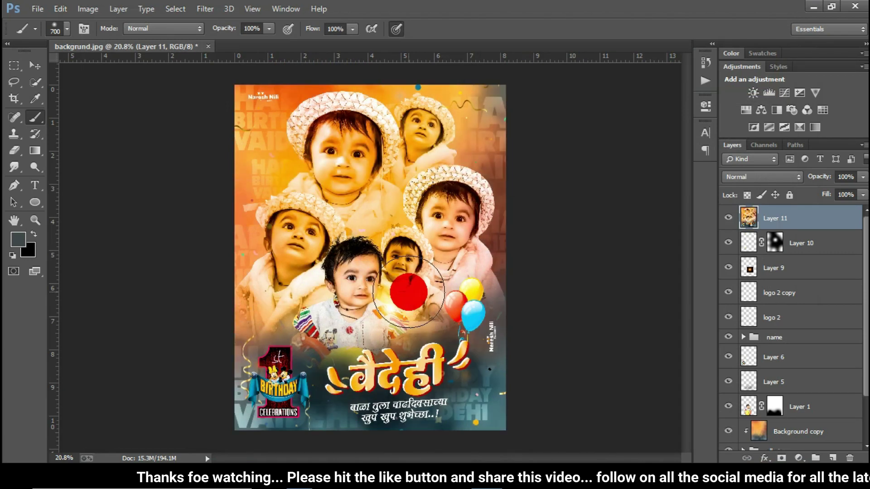
Compare the poster with and without the Camera Raw-edited top layer, and fit the whole image on screen
{"action": "left_click", "coordinate": [32, 72]}
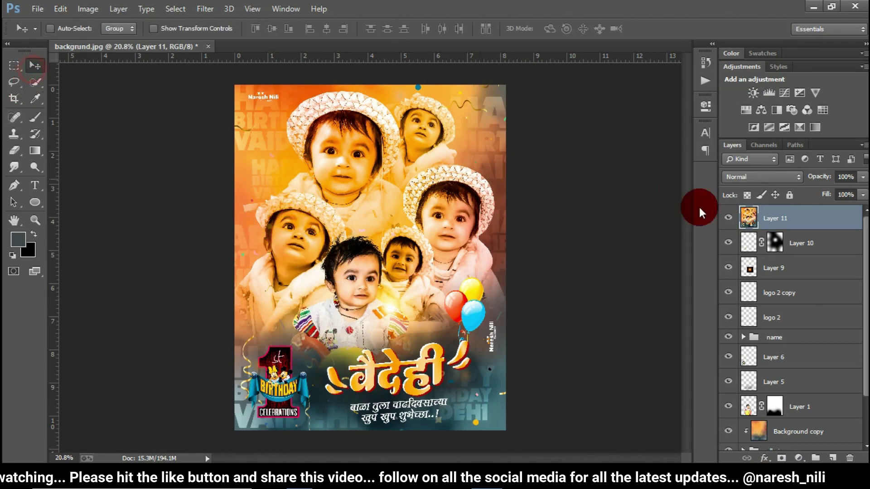
{"action": "left_click", "coordinate": [728, 218]}
{"action": "left_click", "coordinate": [728, 218]}
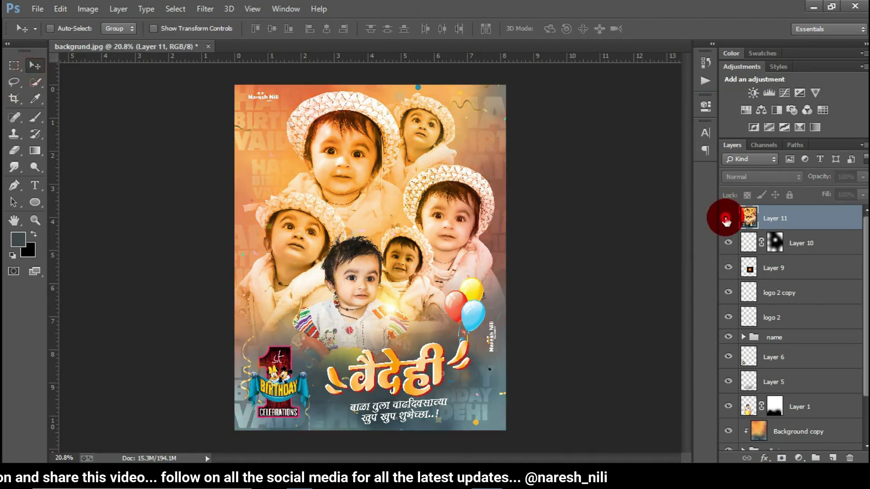
{"action": "left_click", "coordinate": [35, 221]}
{"action": "right_click", "coordinate": [358, 200]}
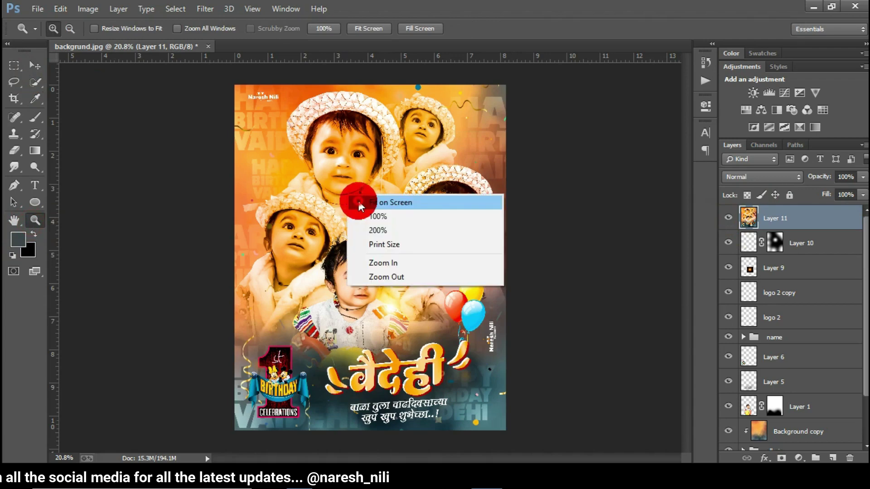
{"action": "left_click", "coordinate": [385, 200]}
{"action": "left_click", "coordinate": [35, 64]}
Start saving the finished poster with Save As
{"action": "left_click", "coordinate": [35, 10]}
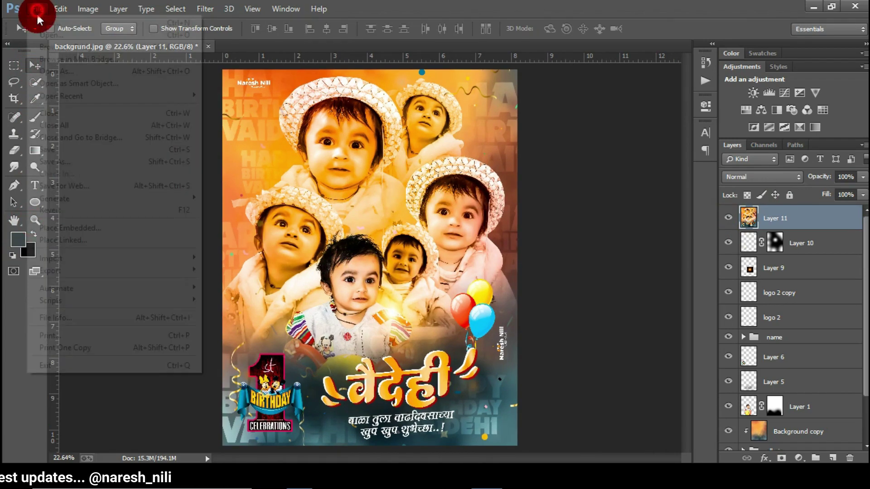
{"action": "left_click", "coordinate": [93, 163]}
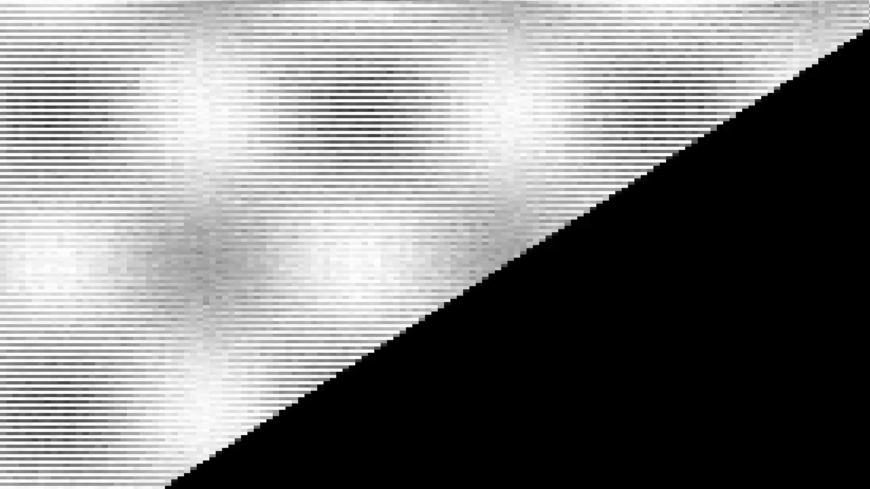